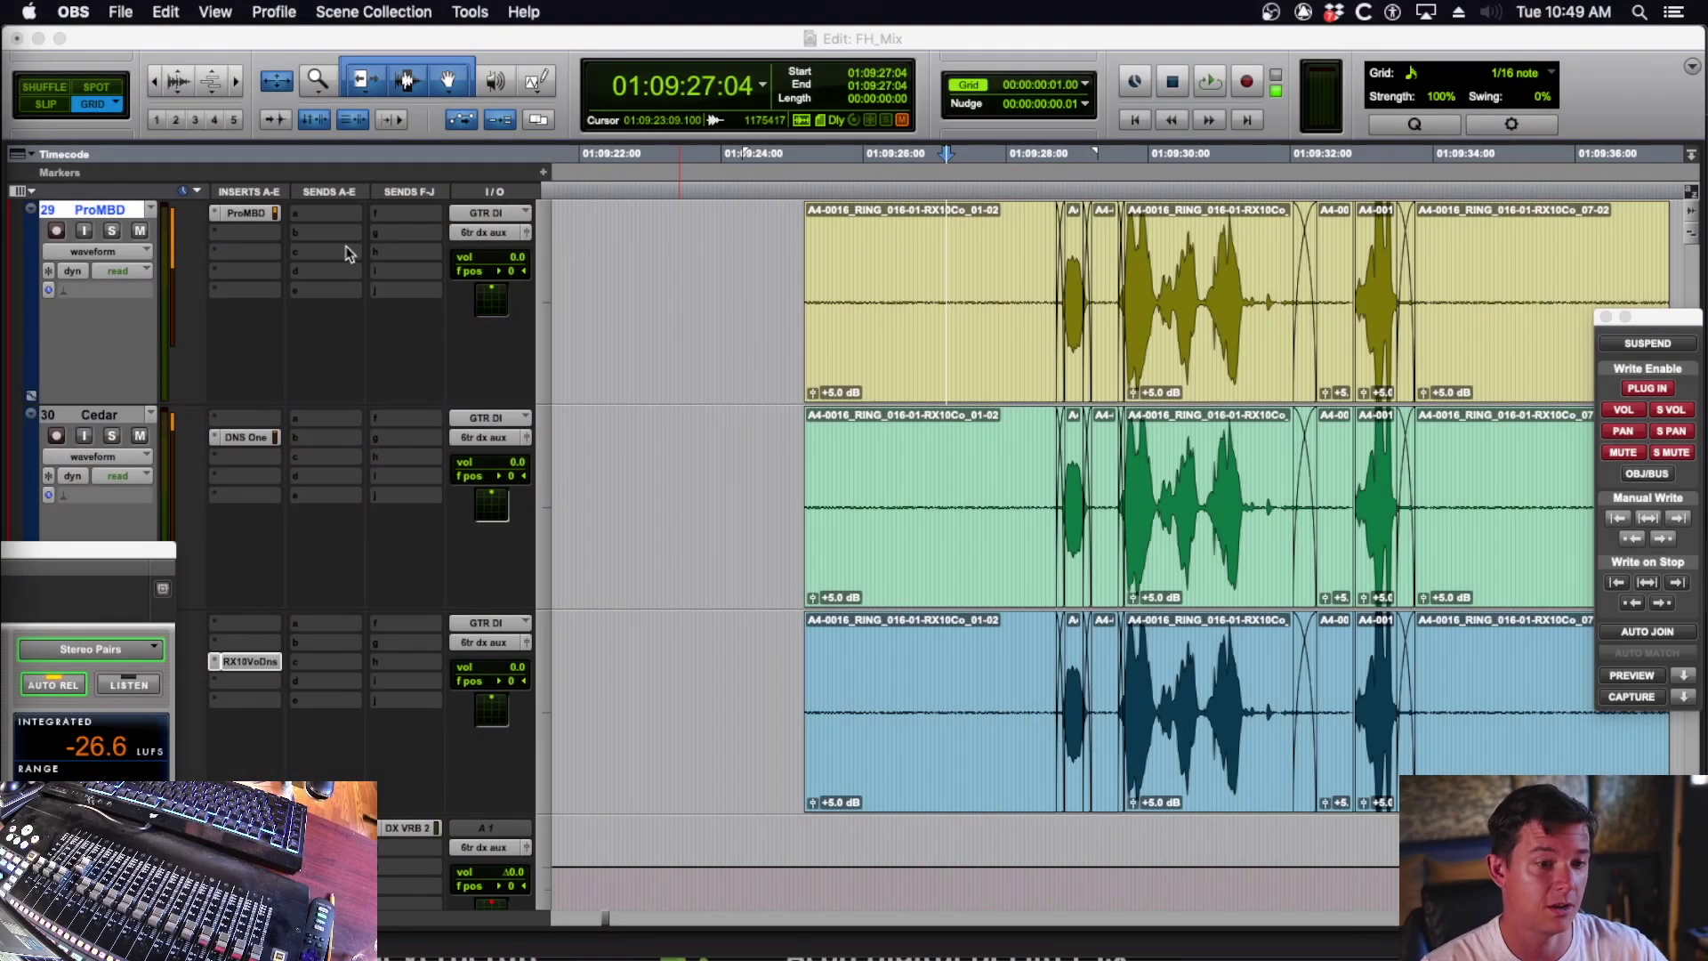
- Open Pro Multiband Dynamics on the ProMBD insert and position its window
click(271, 214)
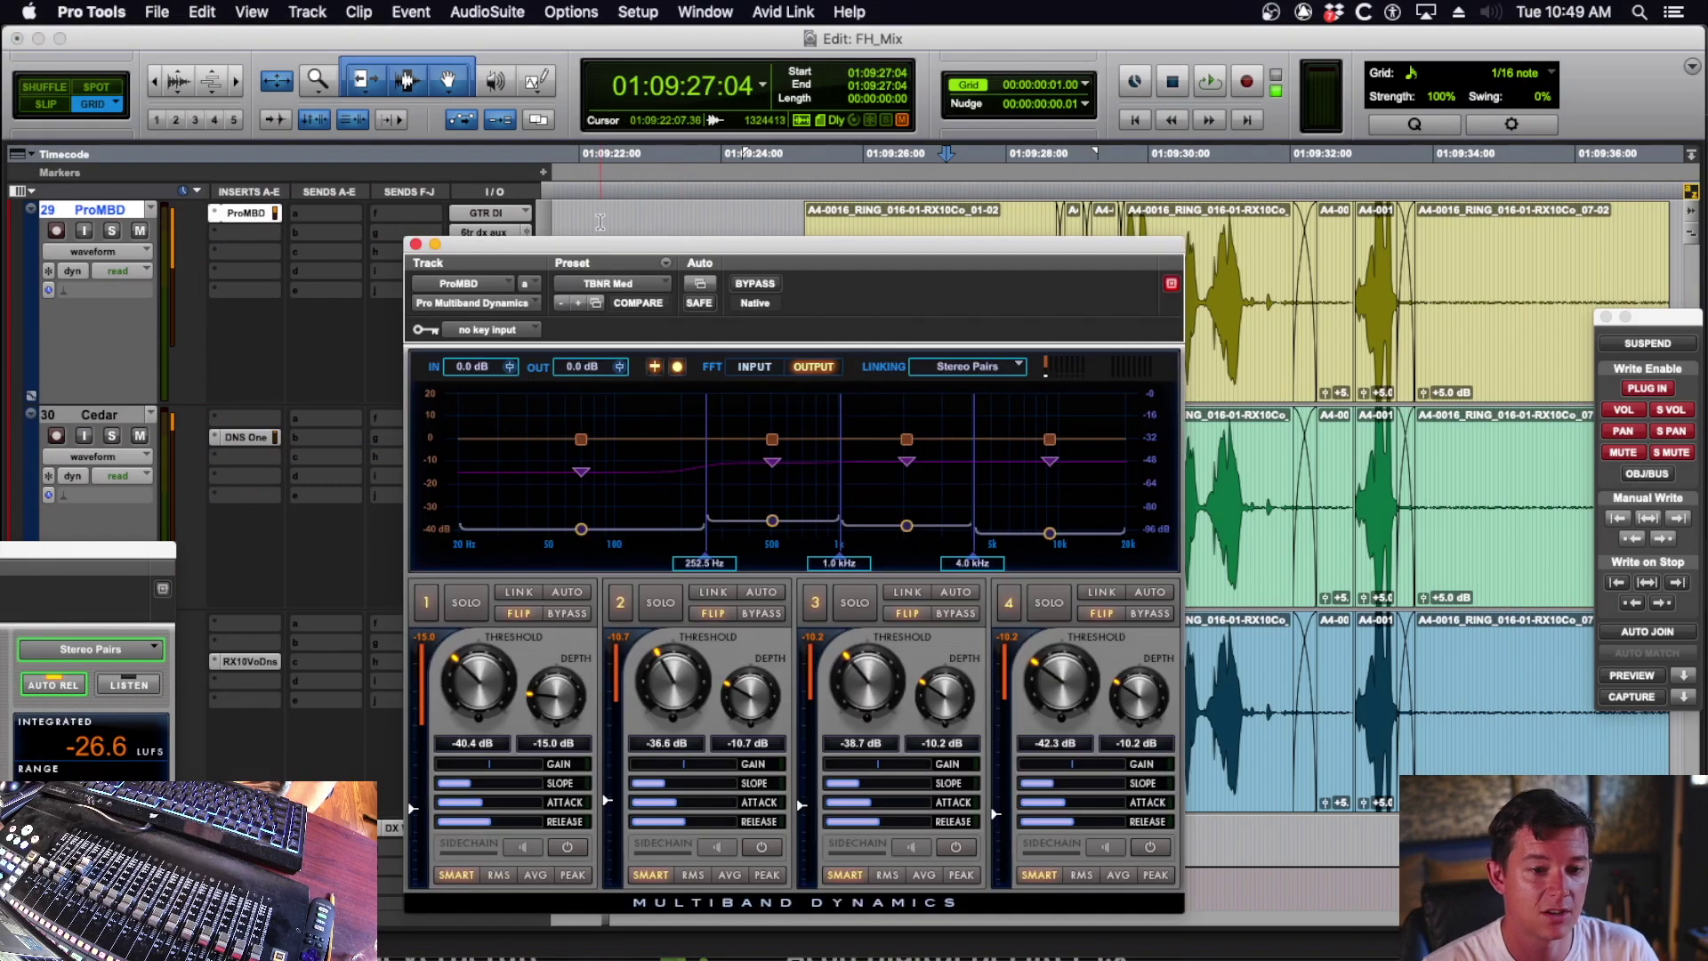
drag(601, 241, 712, 157)
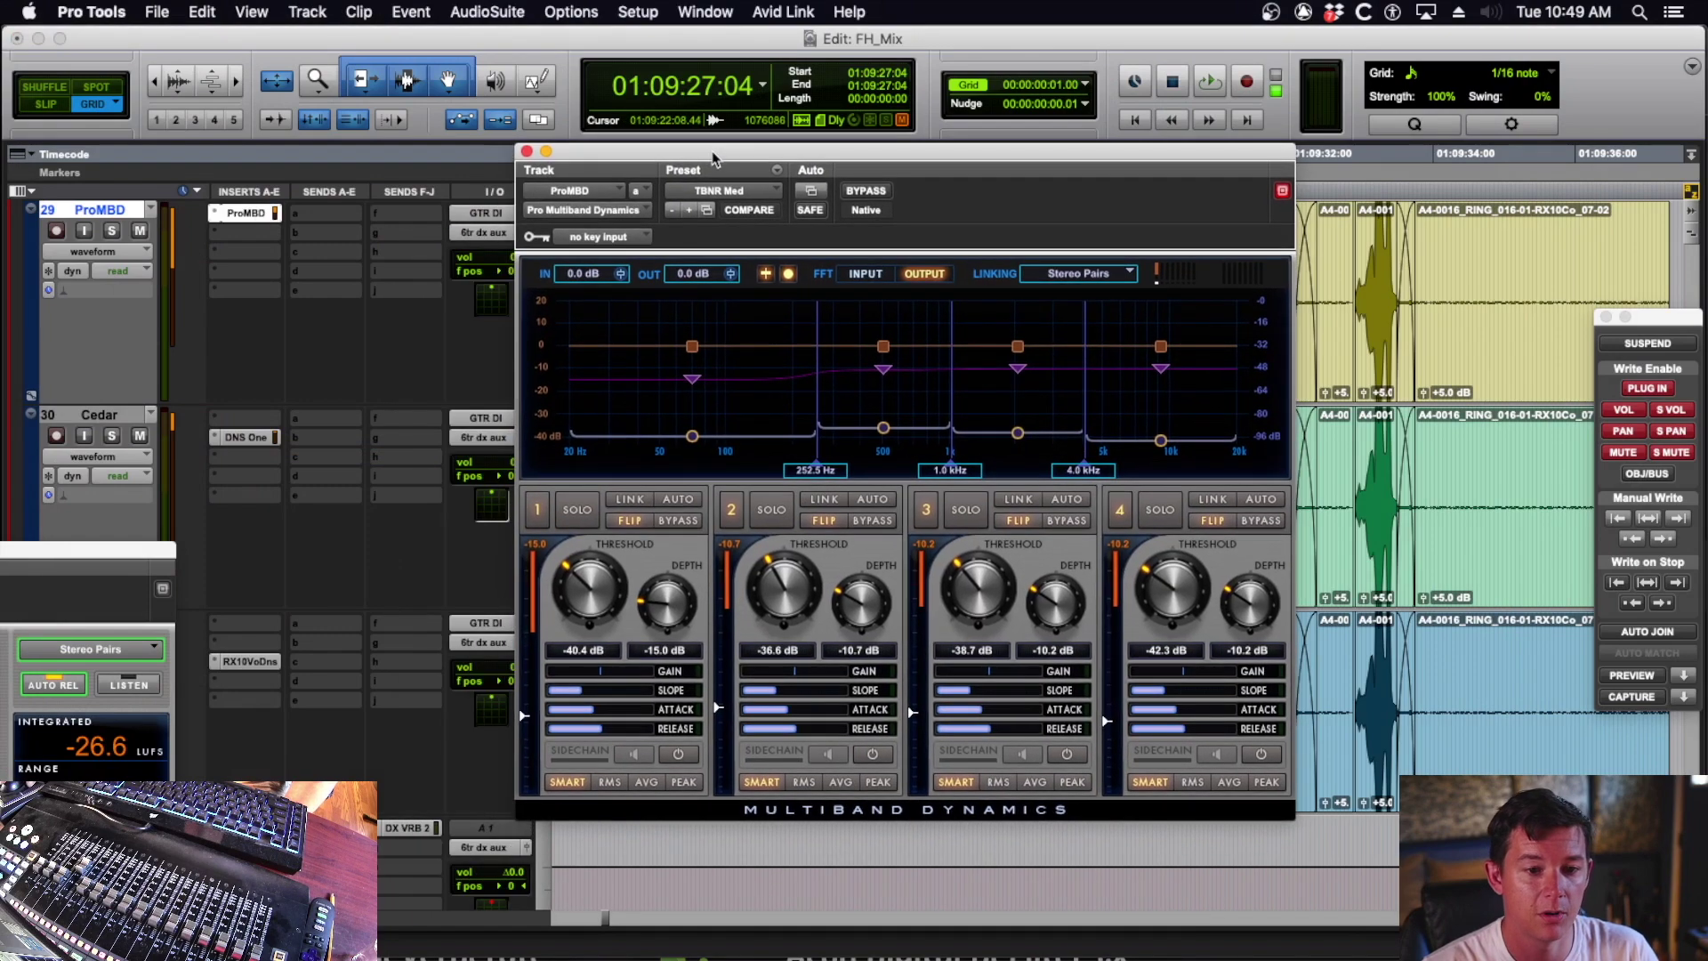
click(575, 218)
drag(735, 160, 754, 174)
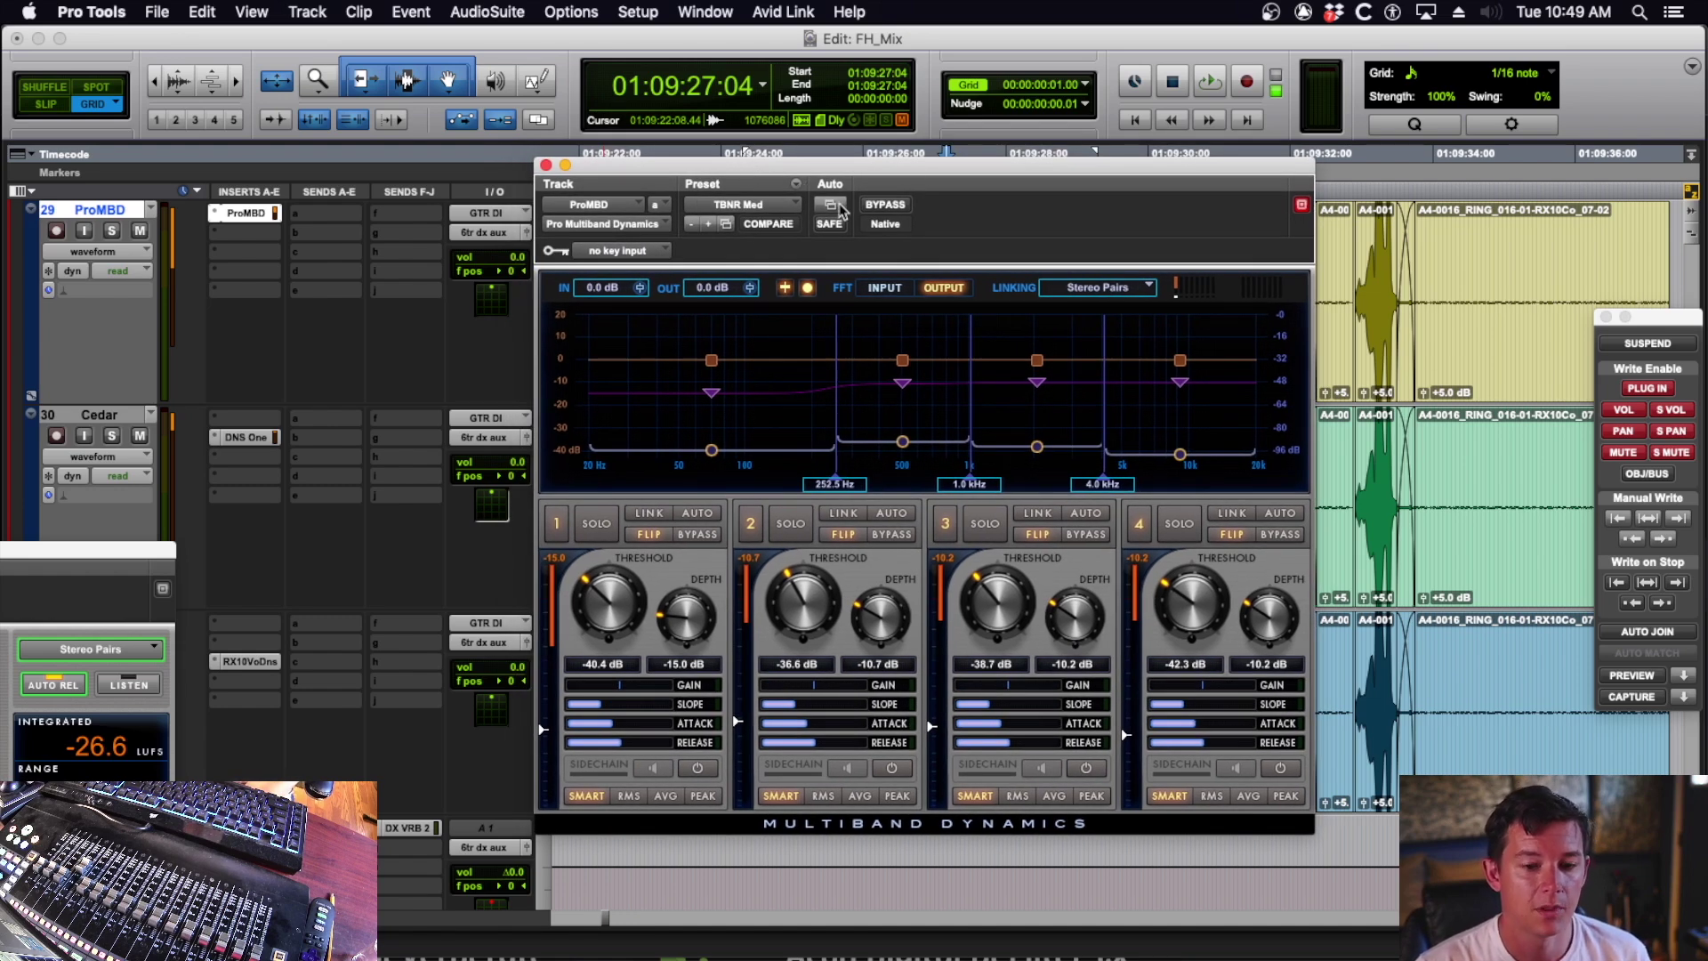
- Check the automation settings and preset list, keeping the TBNR Med preset
click(836, 211)
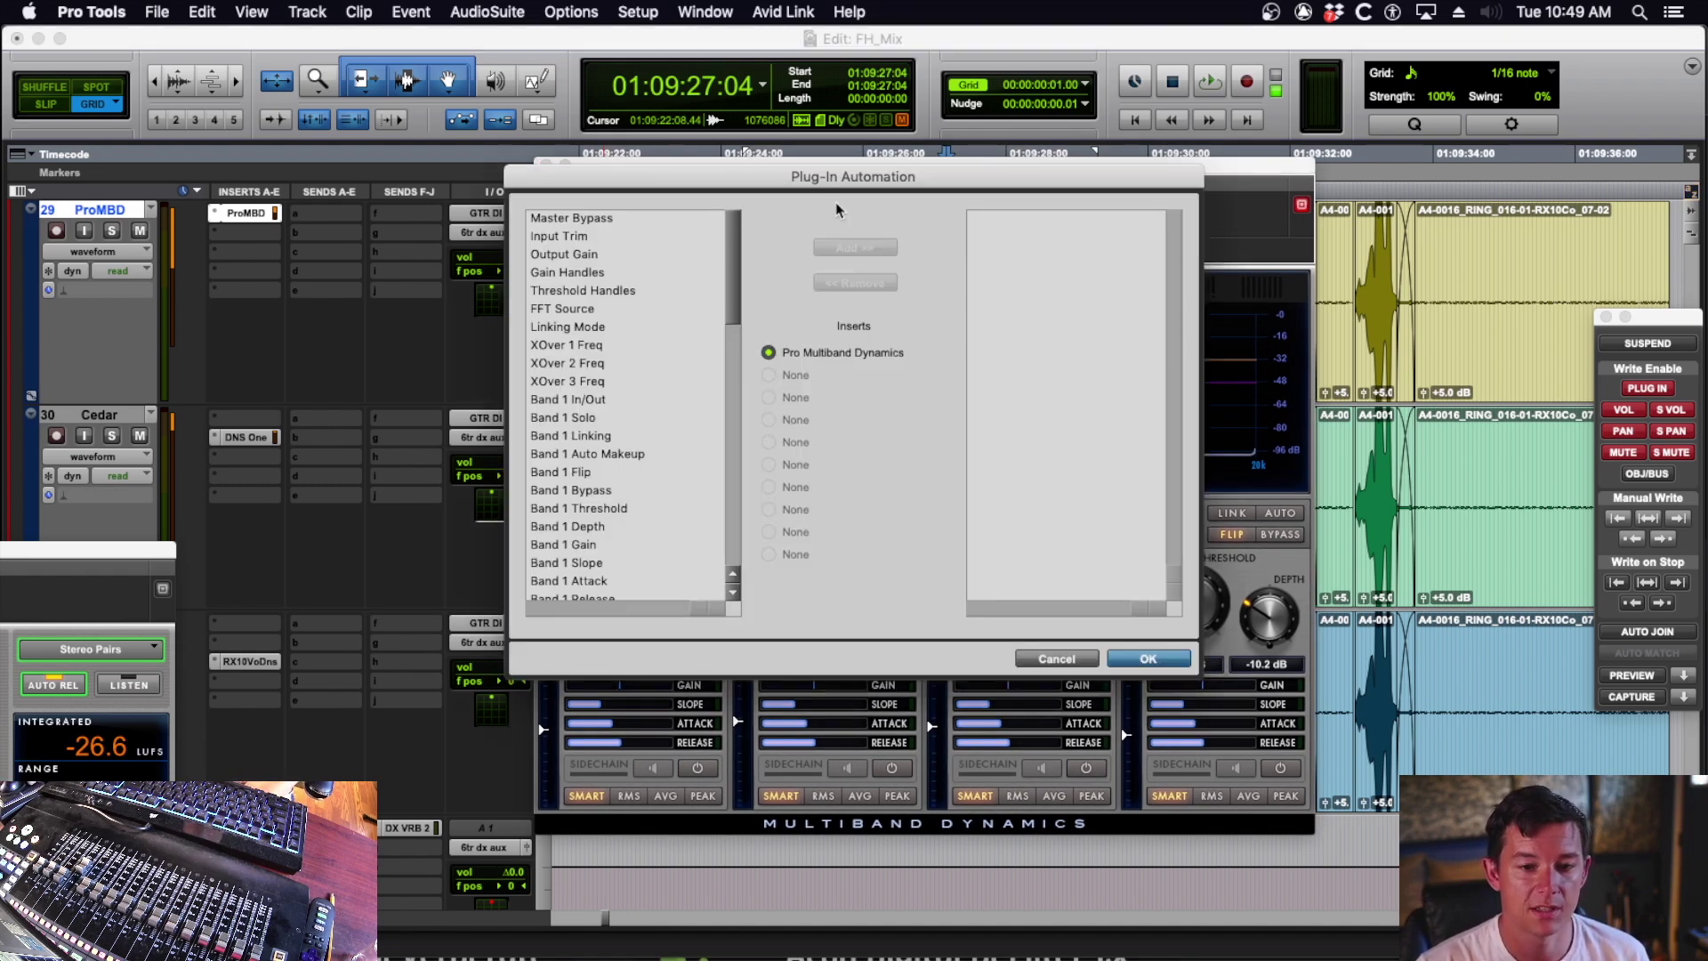
click(1051, 654)
click(770, 207)
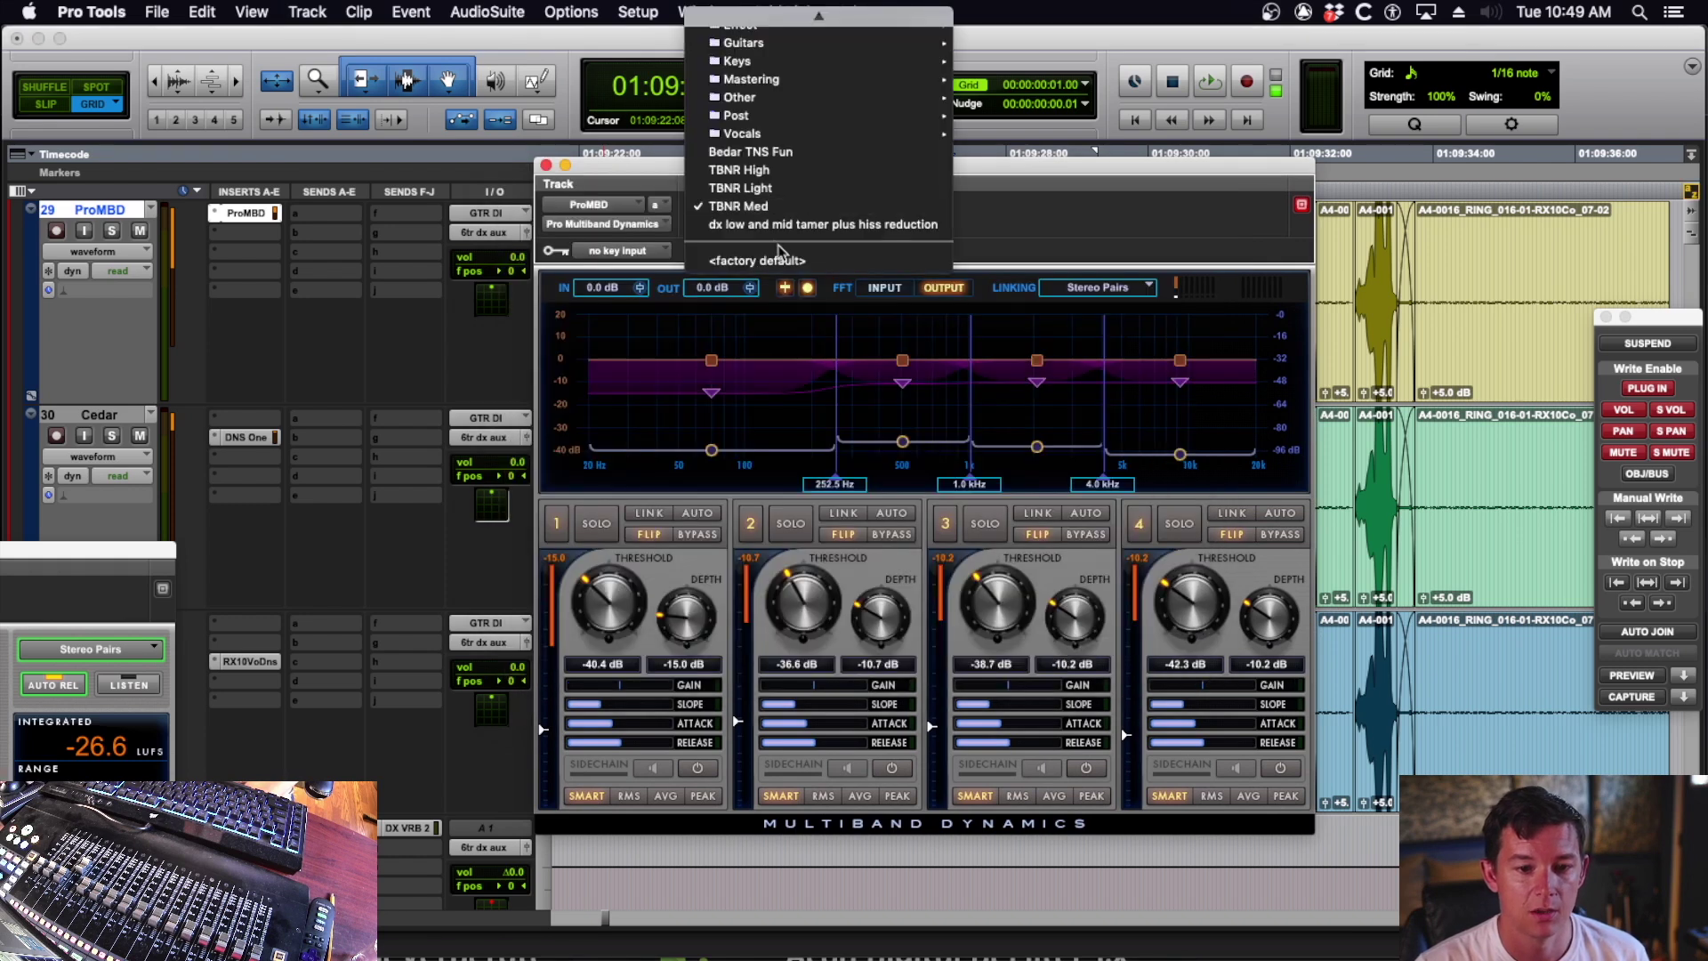
scroll(797, 181, up, 2)
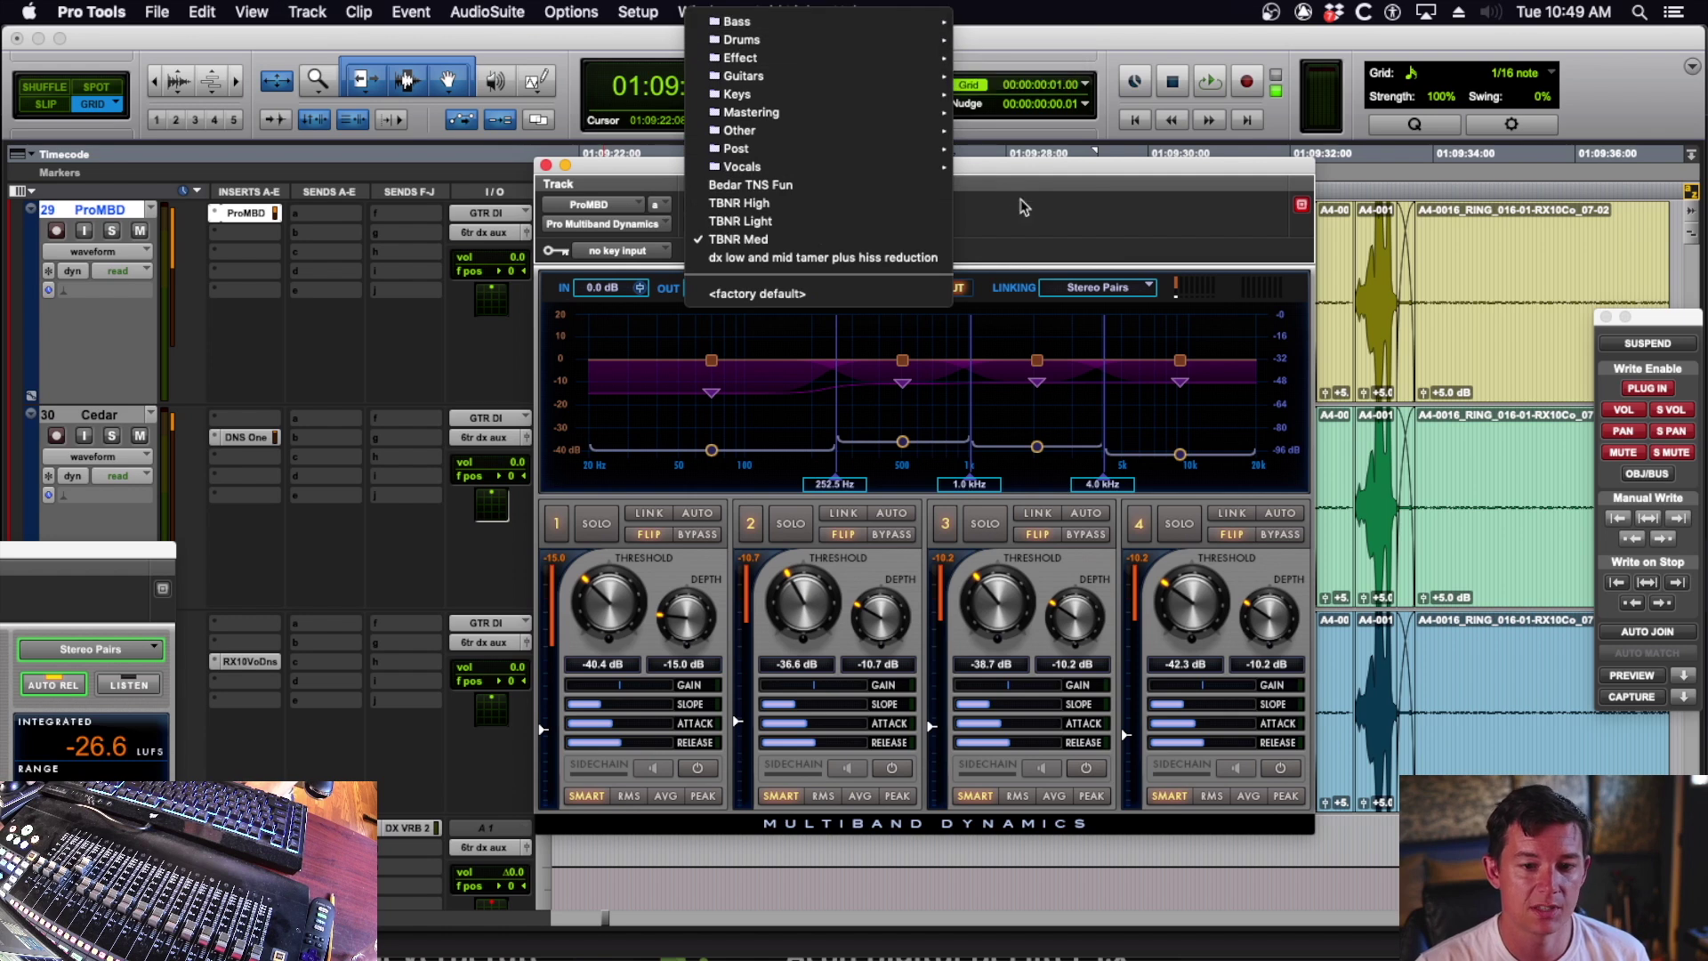
mouse_move(845, 167)
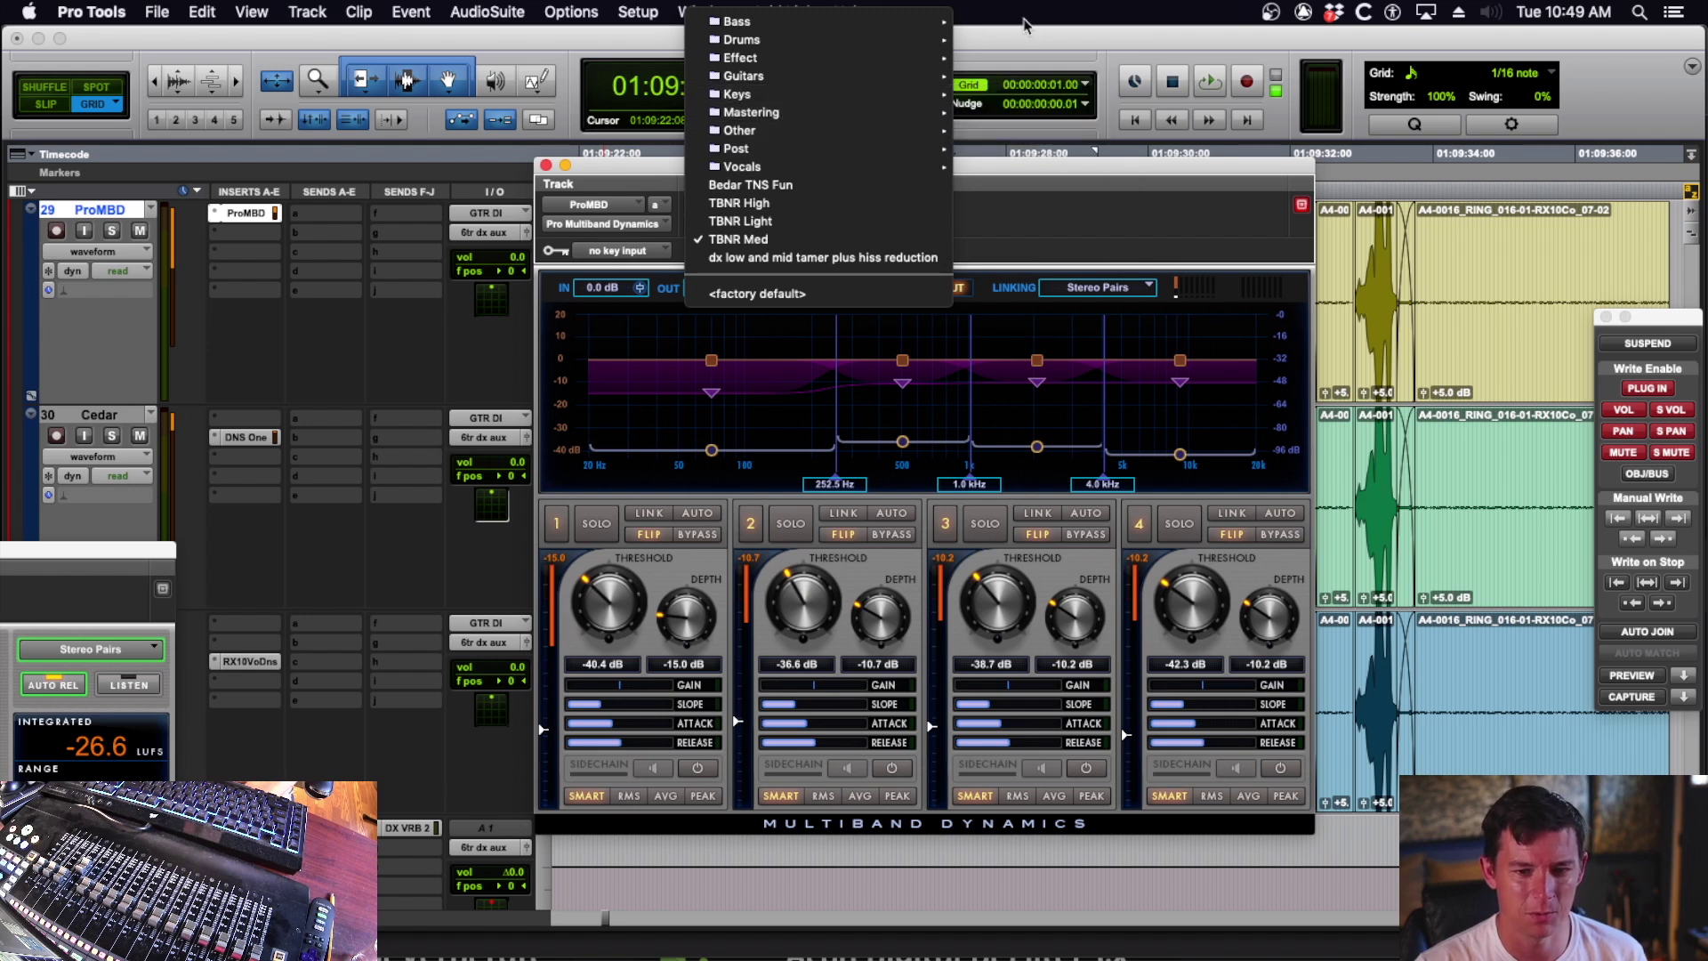
click(1023, 43)
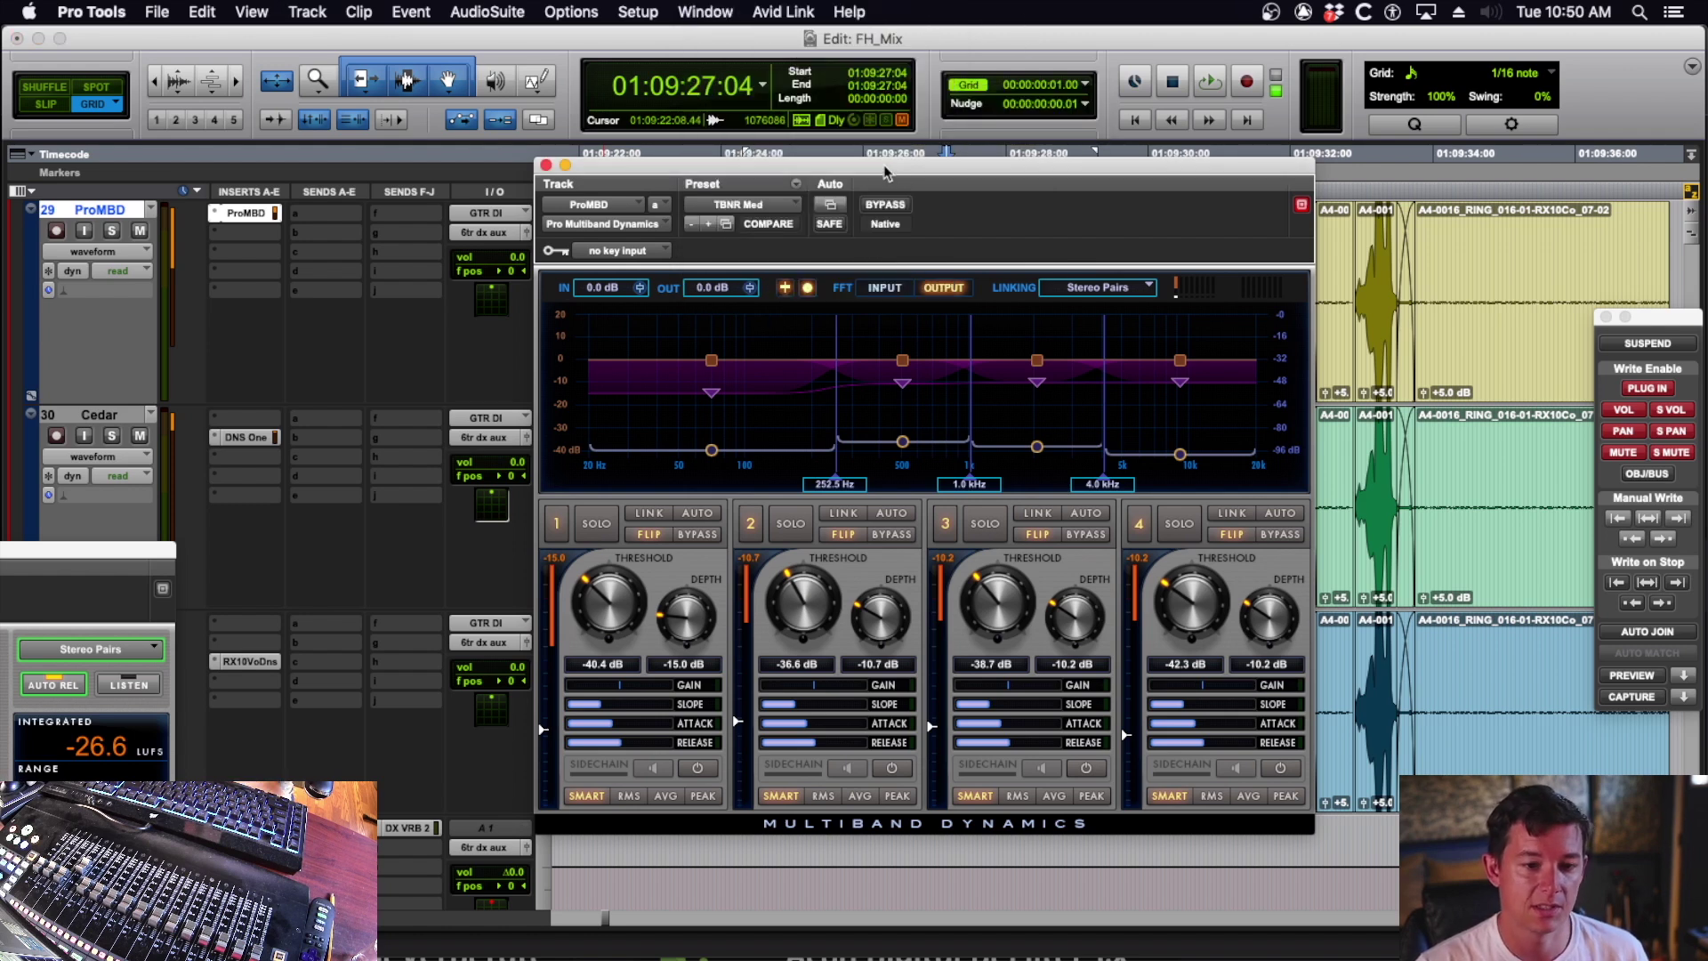
- Drag the Multiband Dynamics window up and left to clear the dialogue waveforms
drag(885, 172, 861, 132)
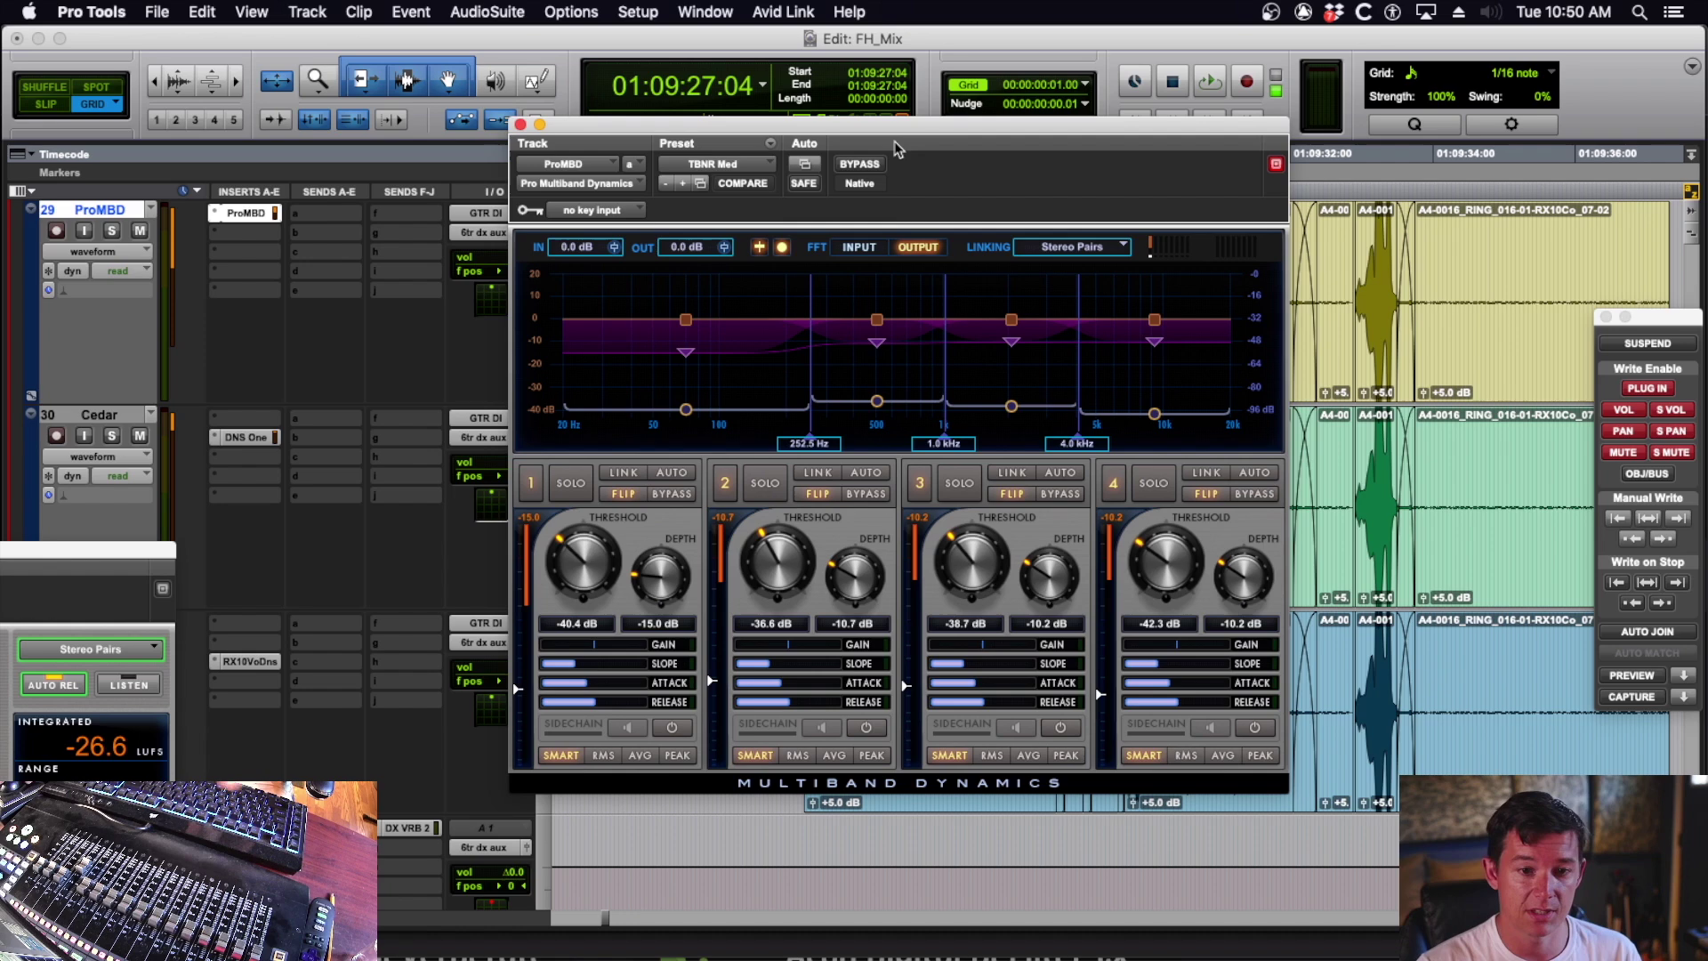
drag(894, 145, 807, 86)
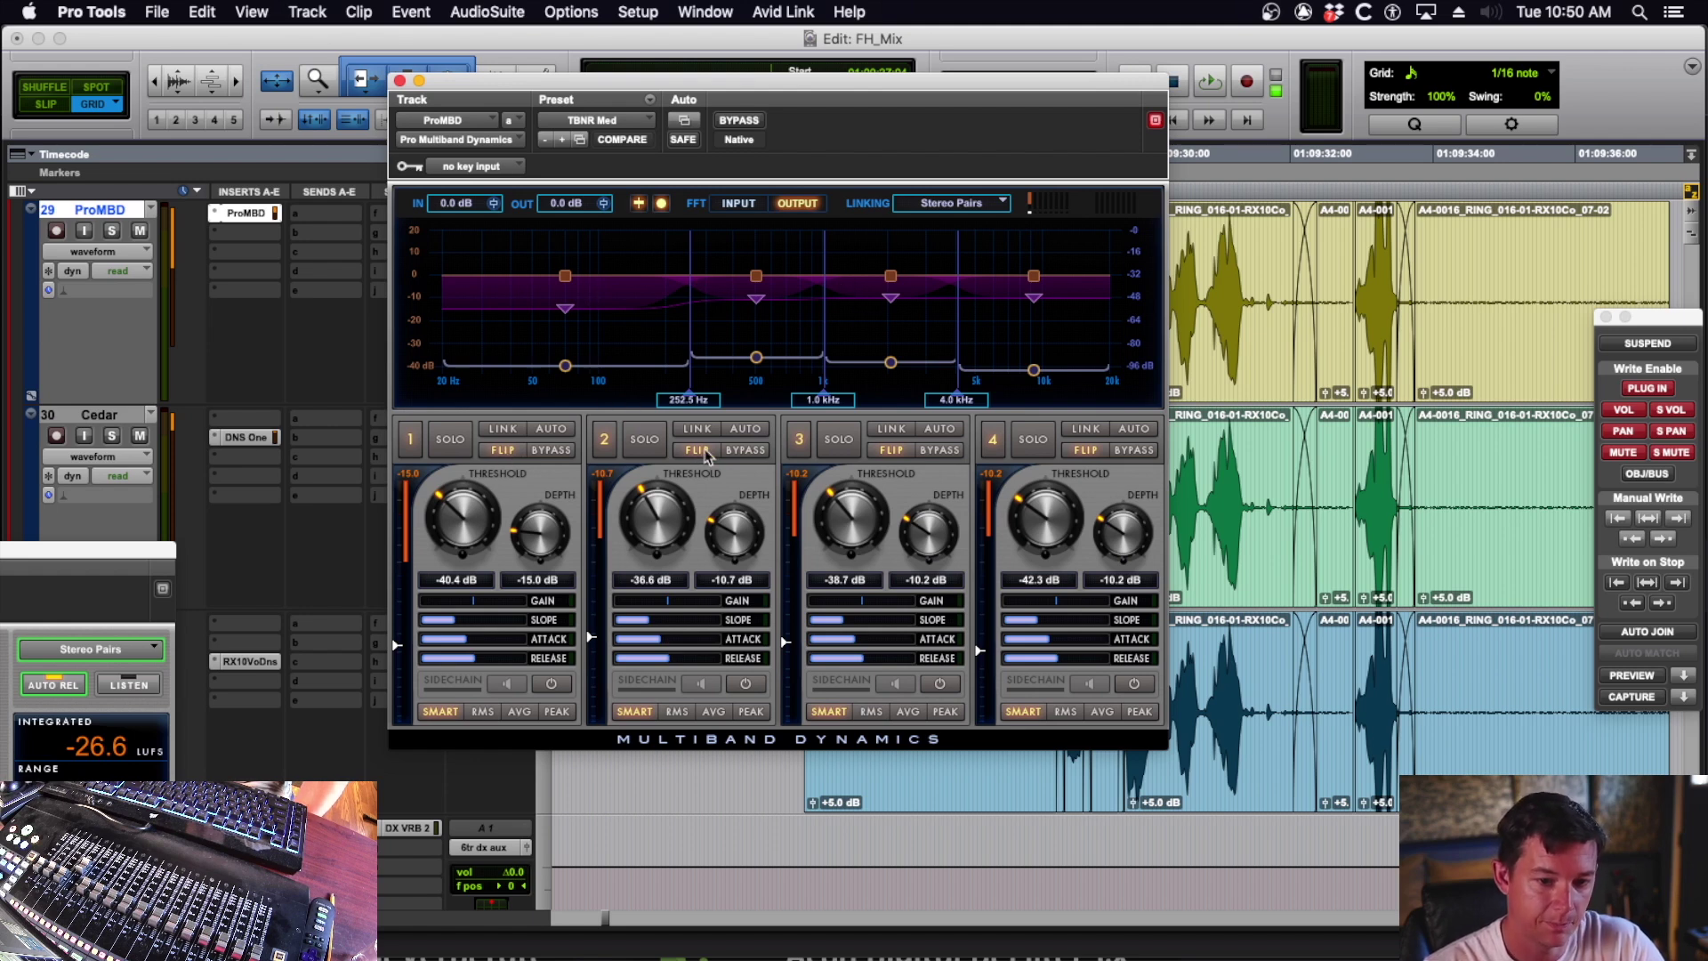
- A/B band 1 by toggling its FLIP inversion on and off twice
click(502, 450)
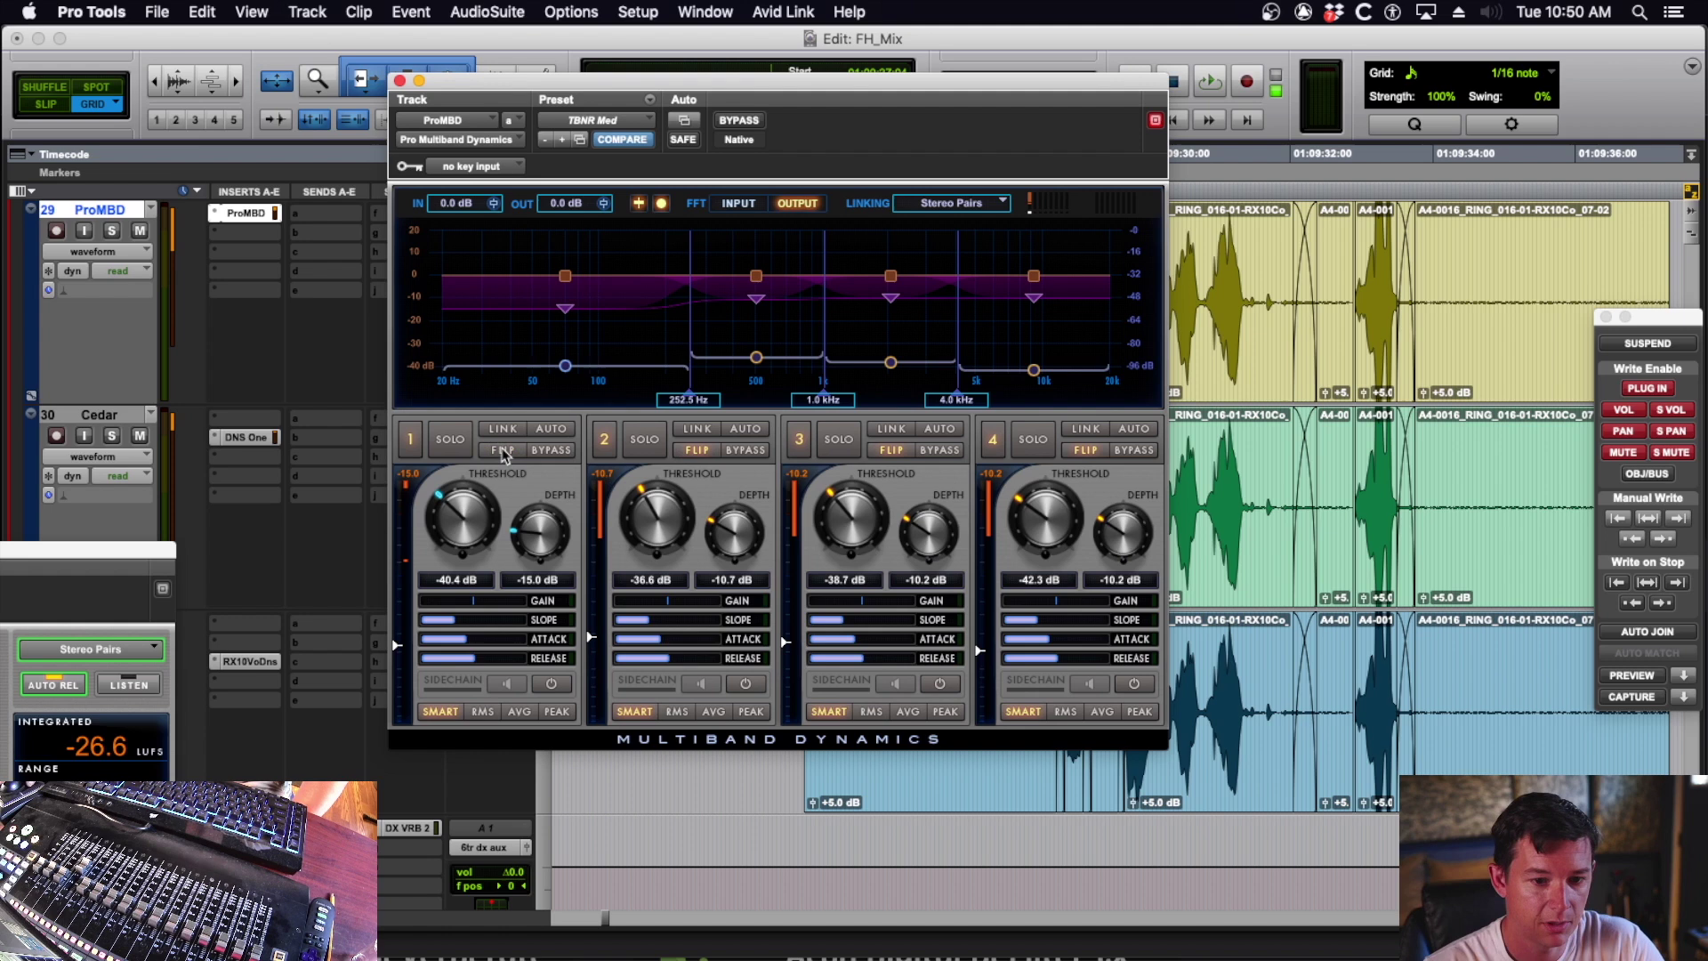
click(503, 450)
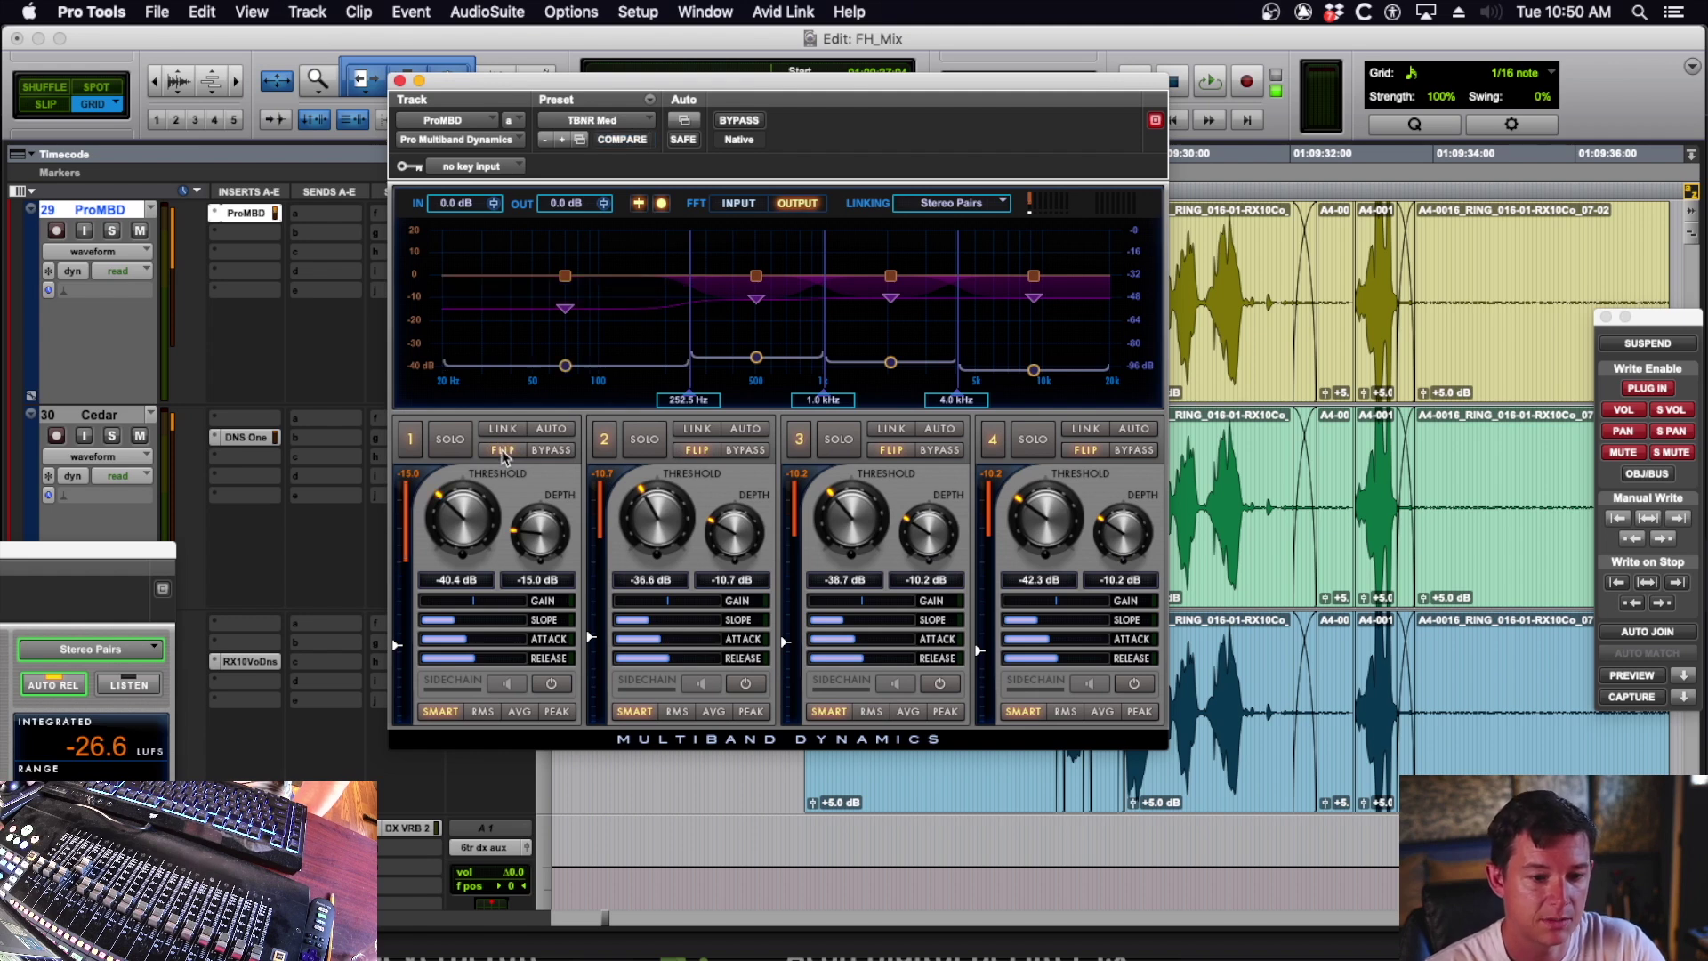
click(503, 450)
click(506, 451)
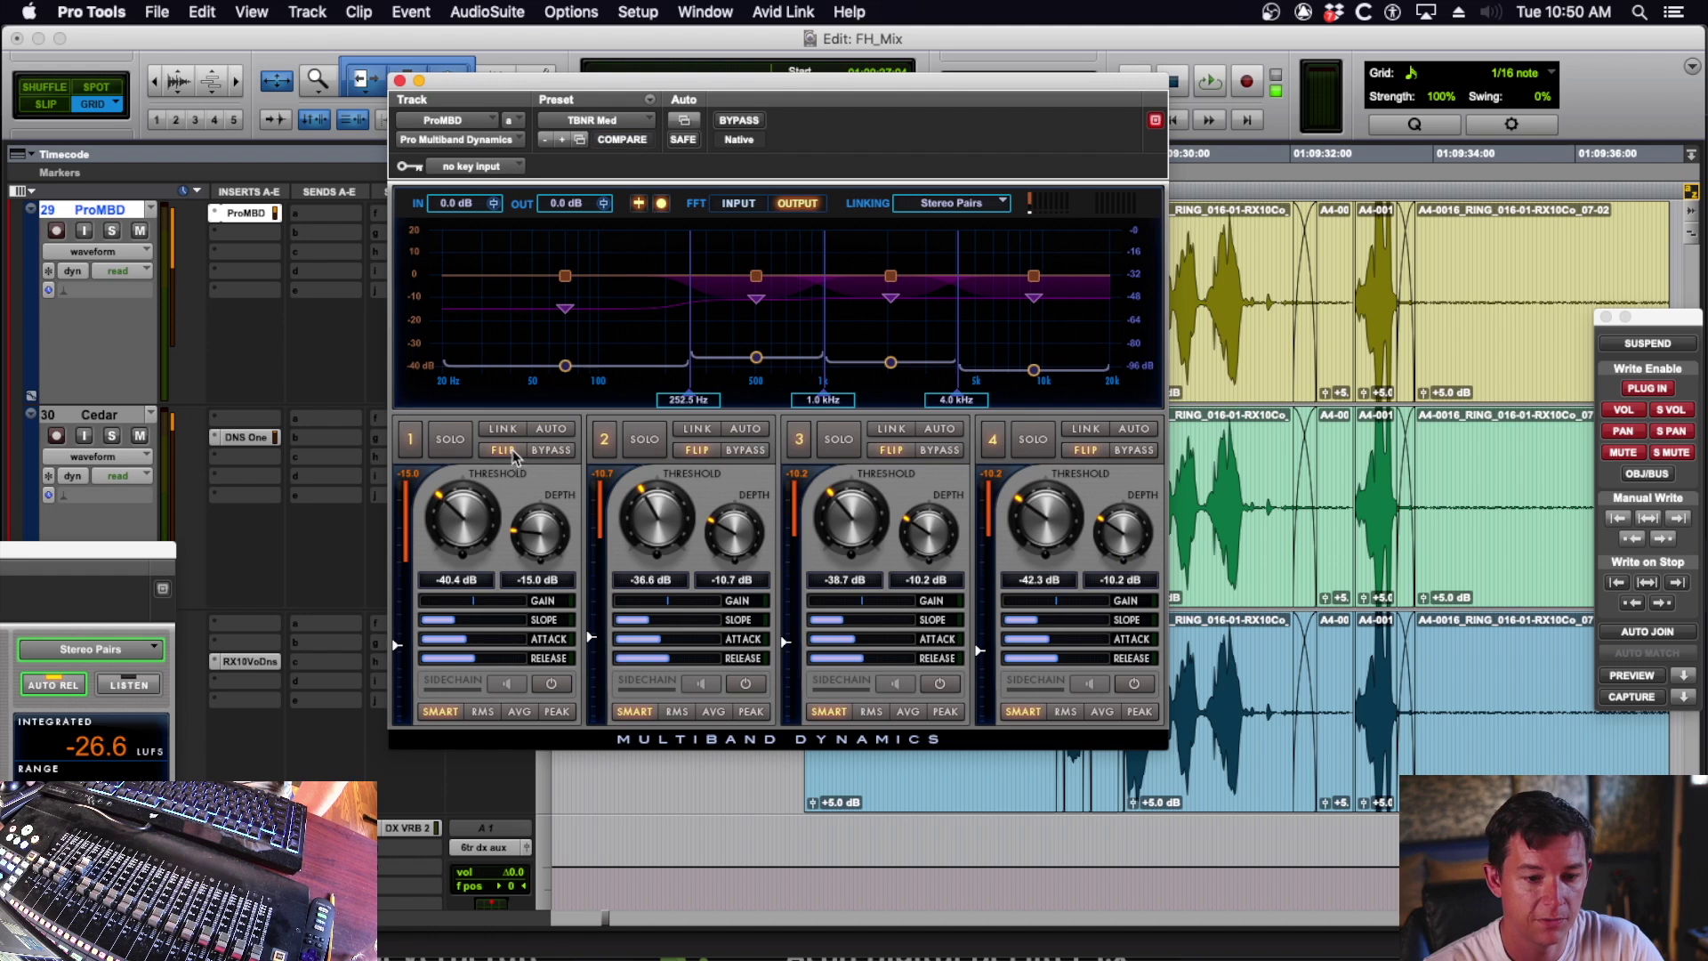
- Ease band 1's depth from -15.0 dB to -14.4 dB
drag(533, 539, 537, 540)
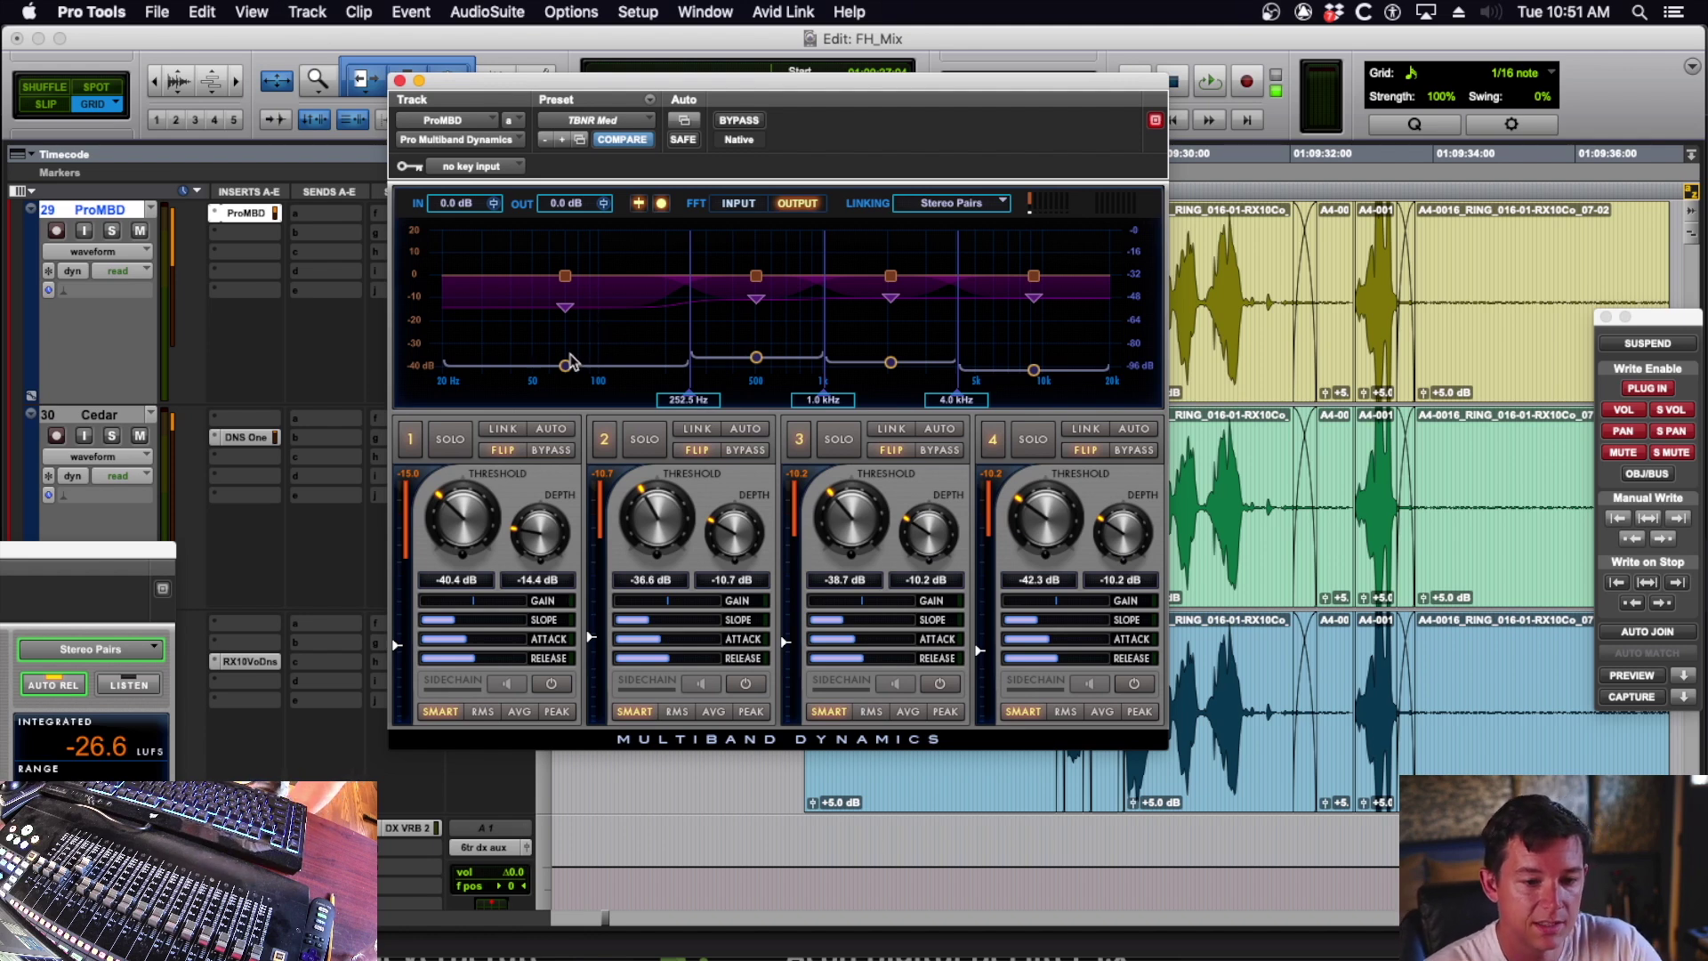
mouse_move(565, 305)
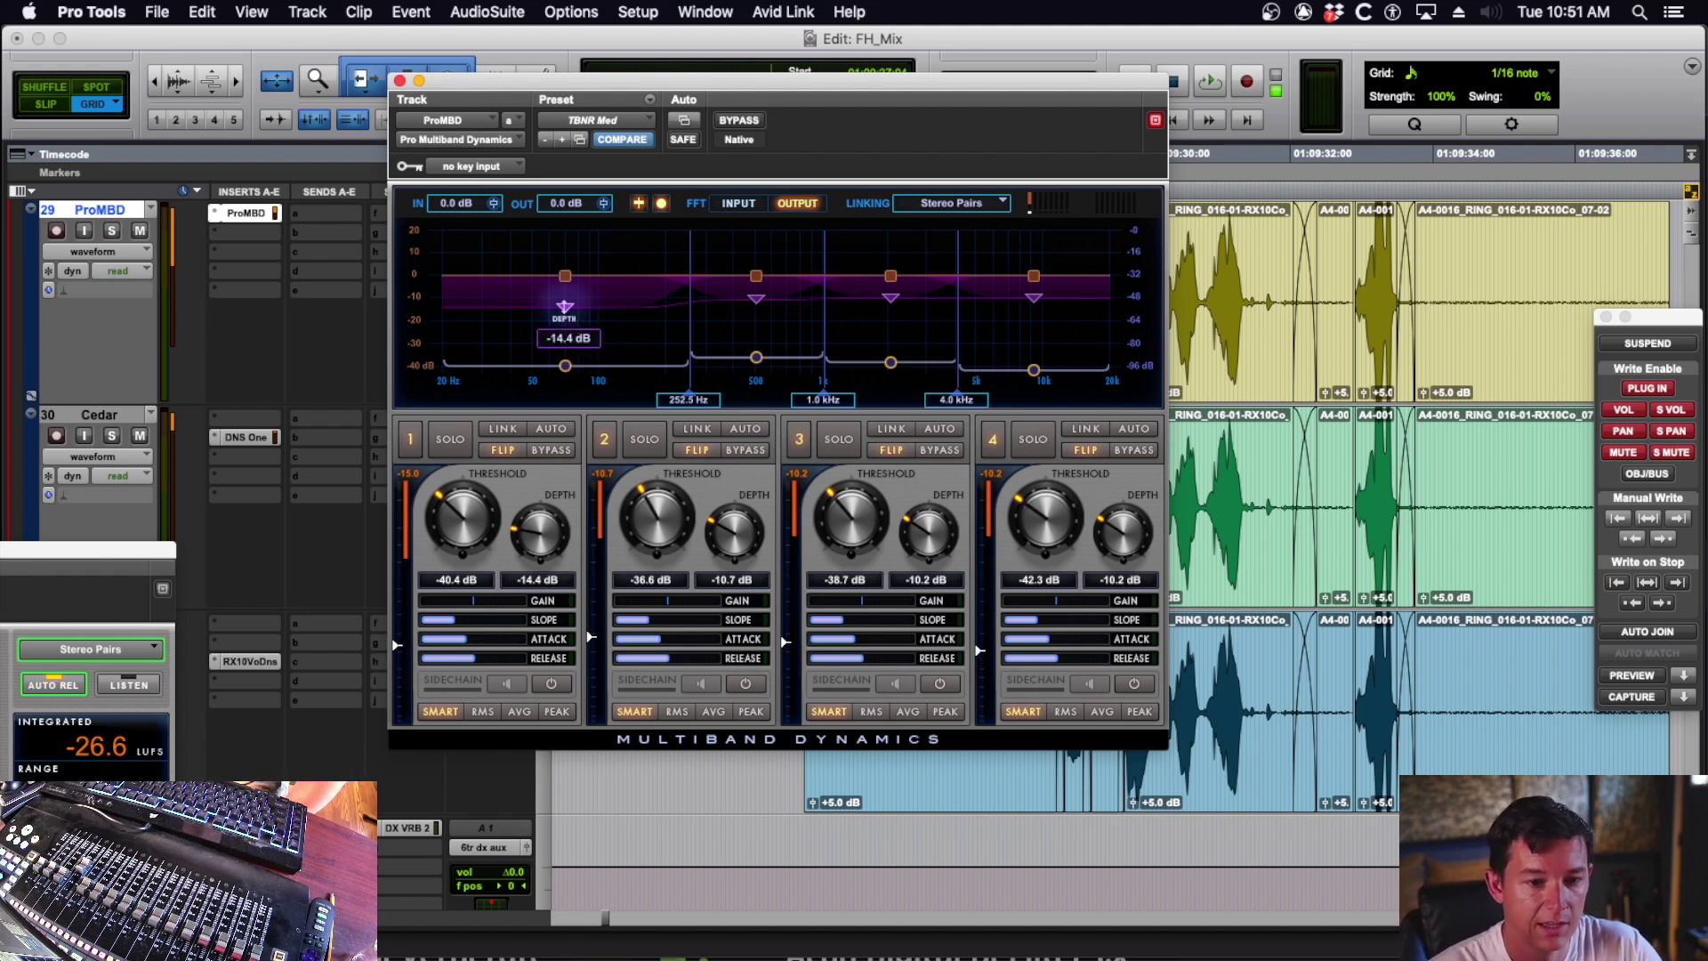
mouse_move(564, 363)
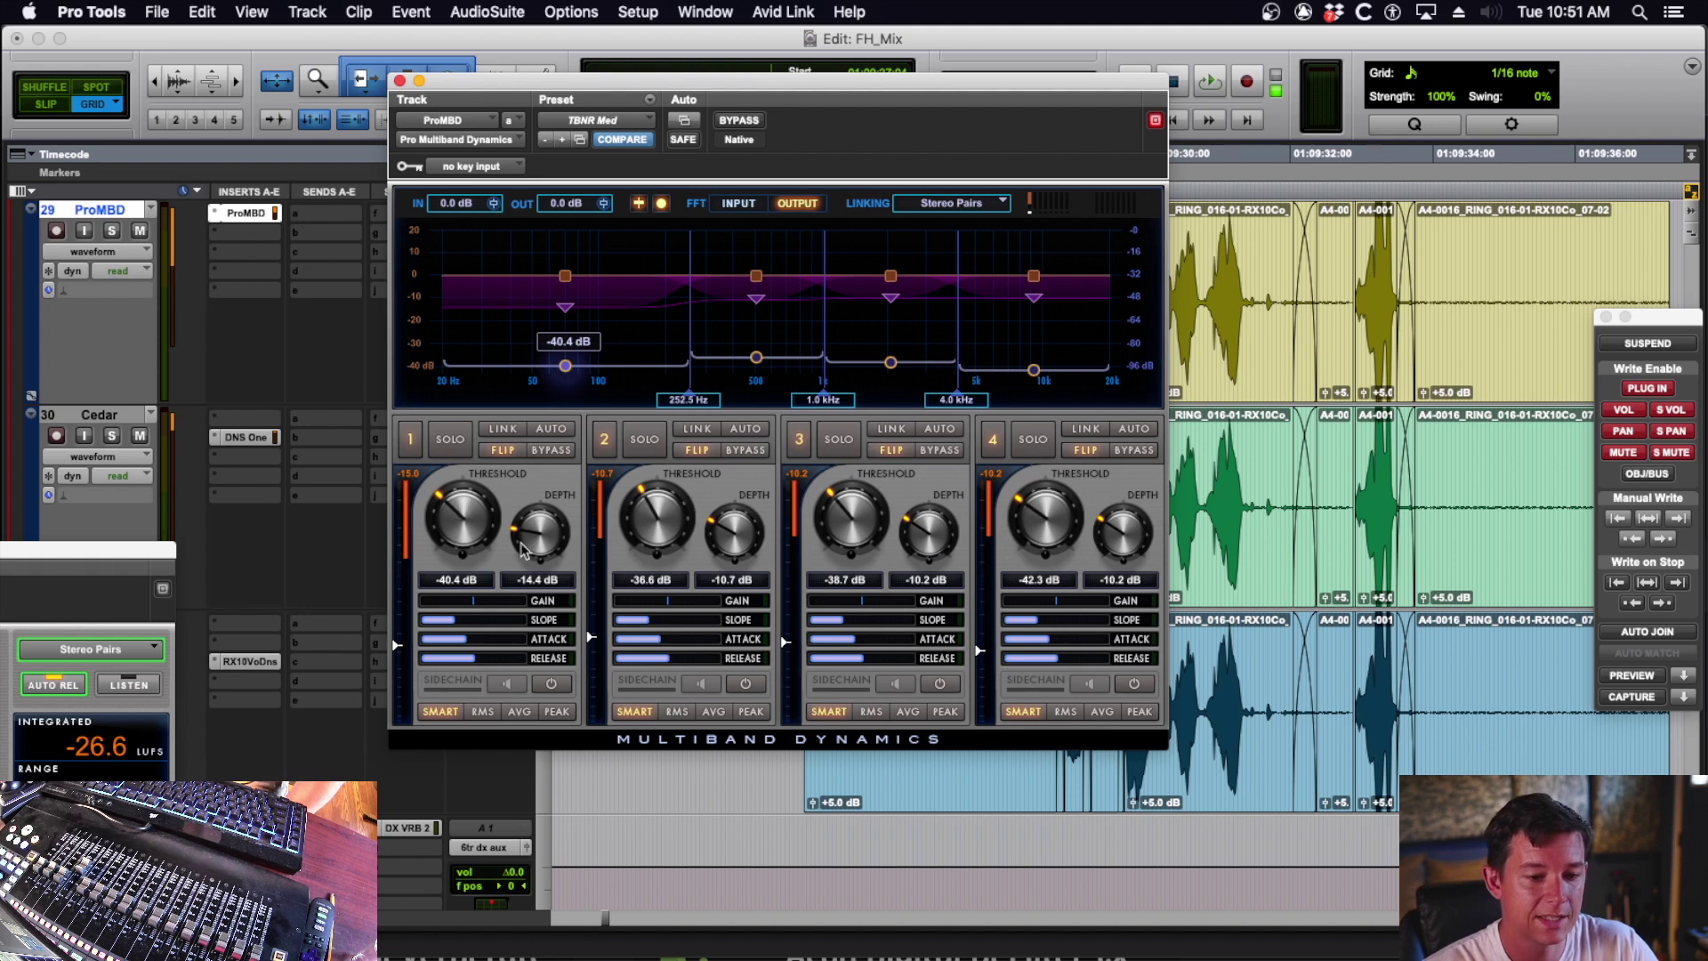
- Audition the TBNR Light preset, then return to TBNR Med
click(600, 118)
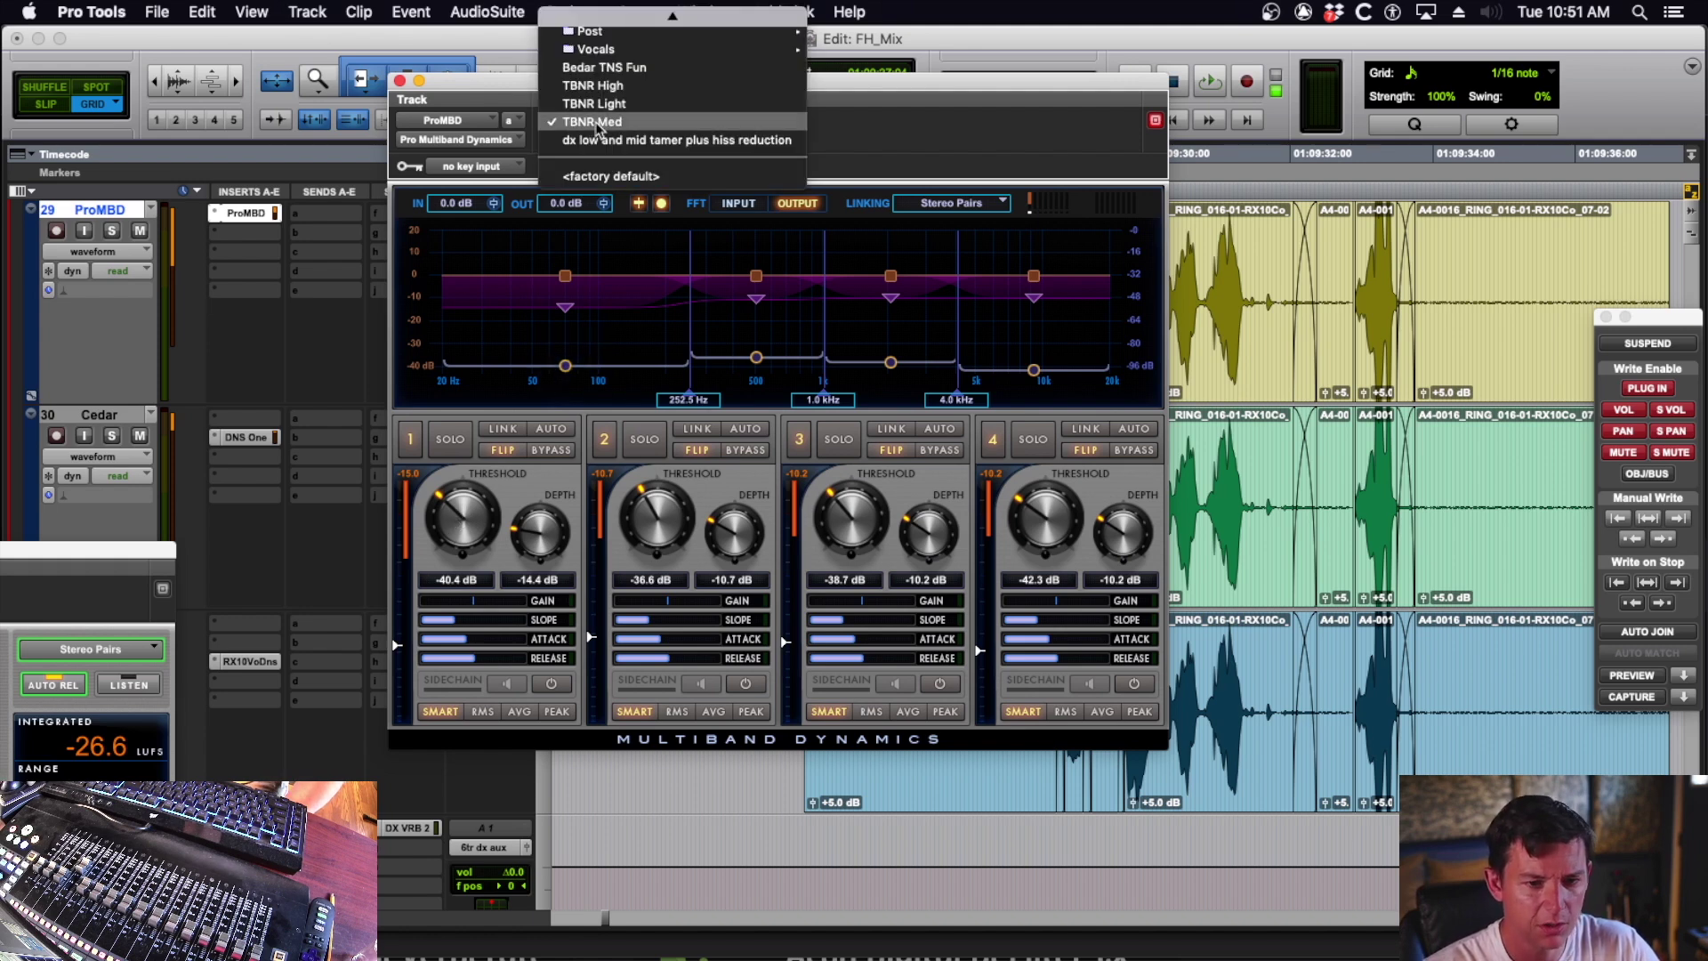
click(598, 102)
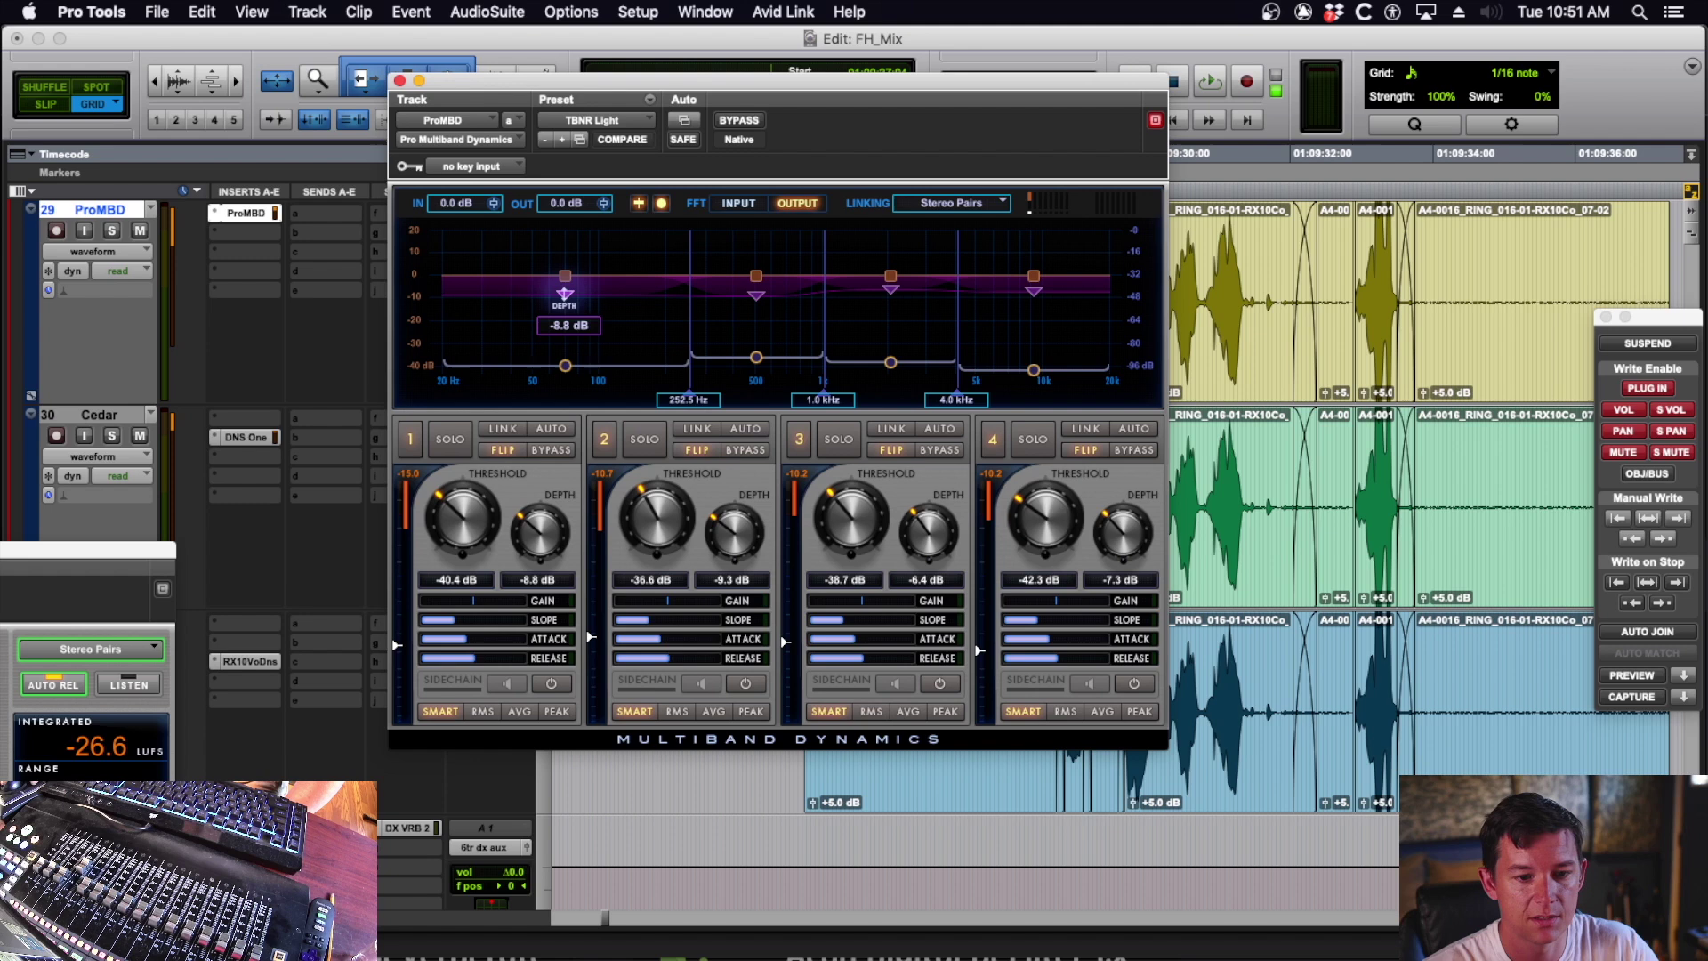
mouse_move(757, 293)
mouse_move(884, 285)
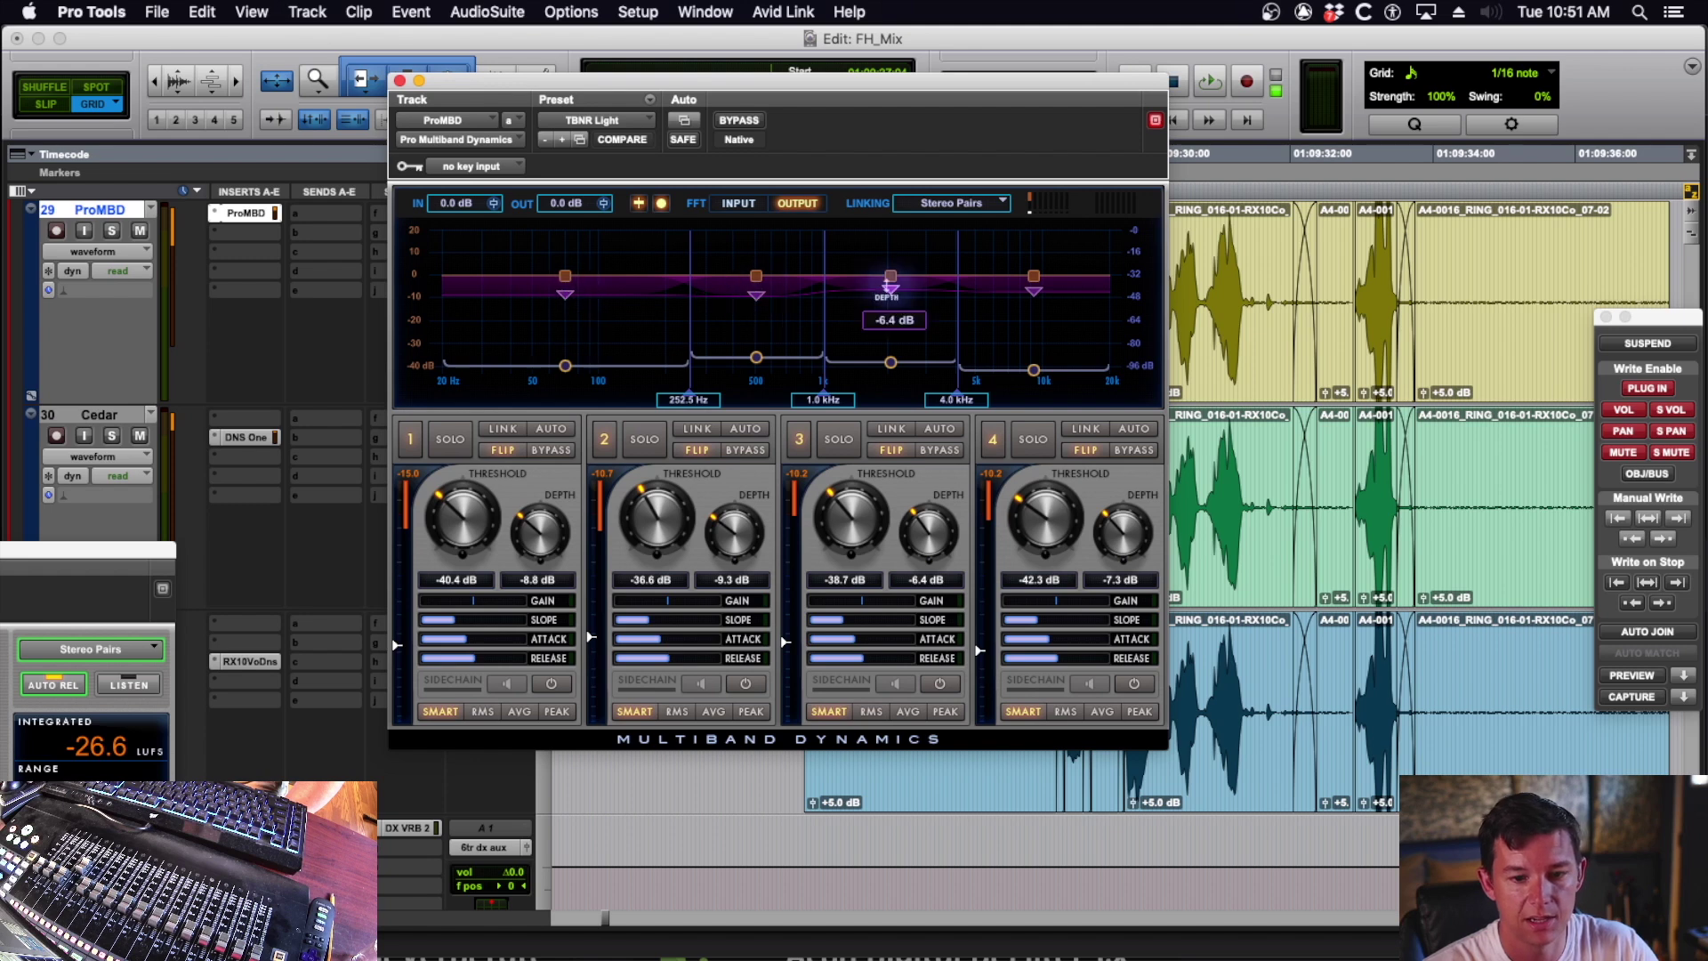
click(611, 126)
click(612, 134)
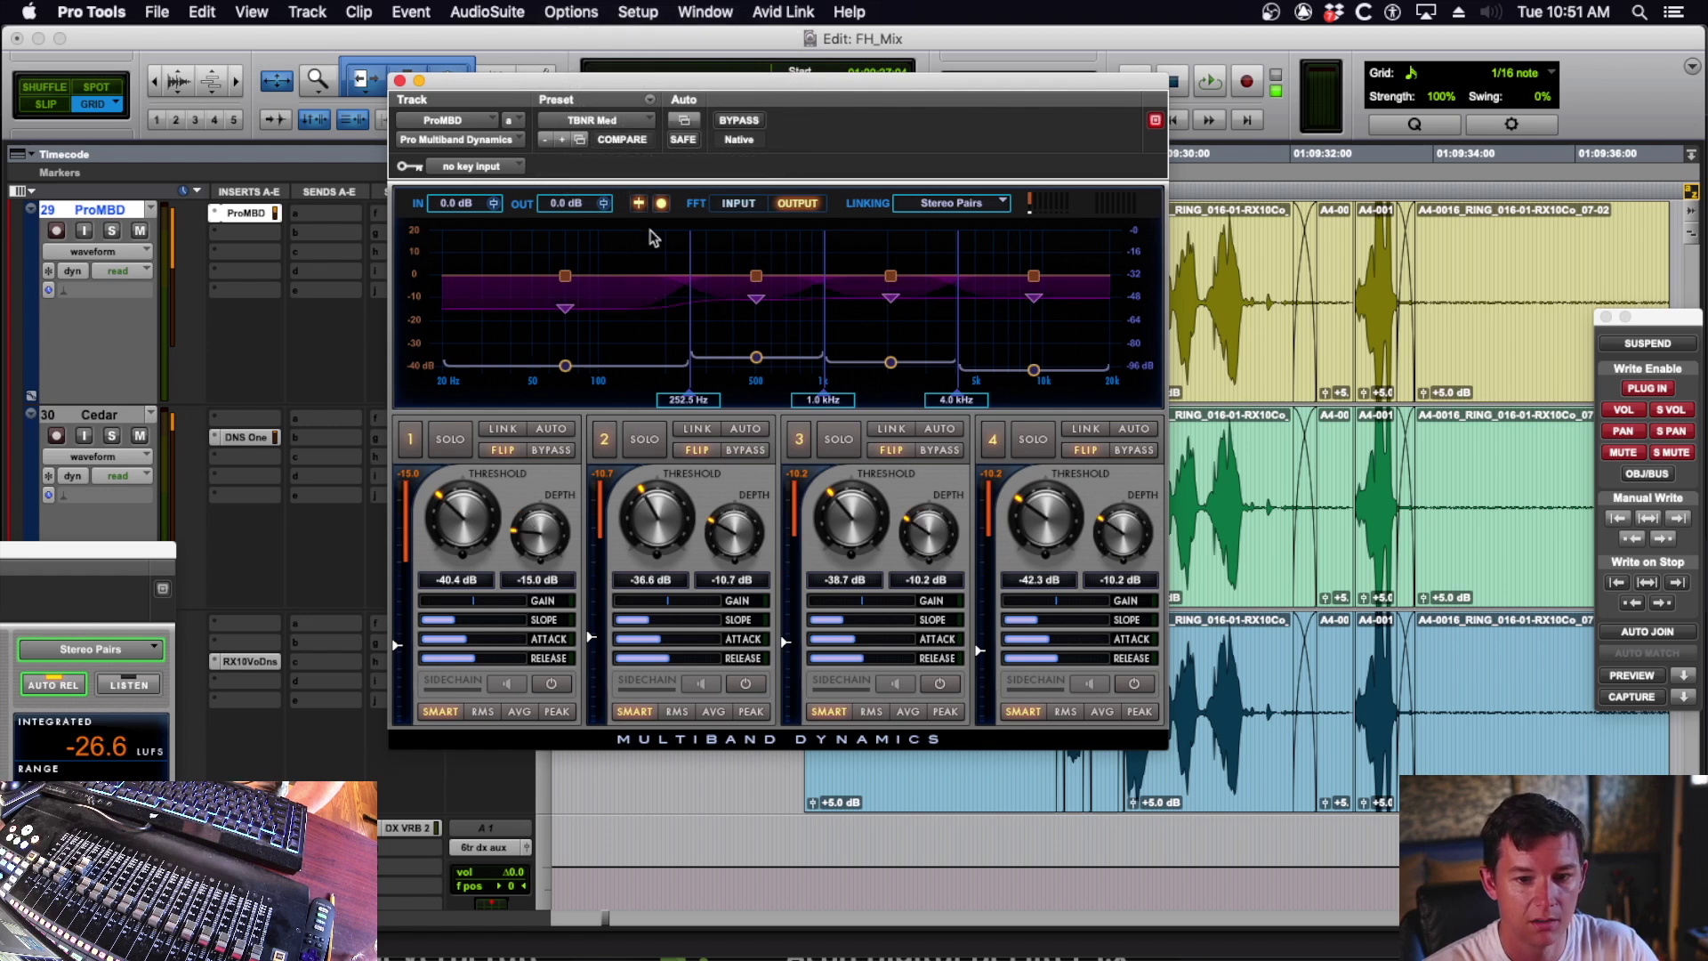
- Load the TBNR High preset, with band 1 at -38.0 dB threshold and -23.5 dB depth
click(605, 124)
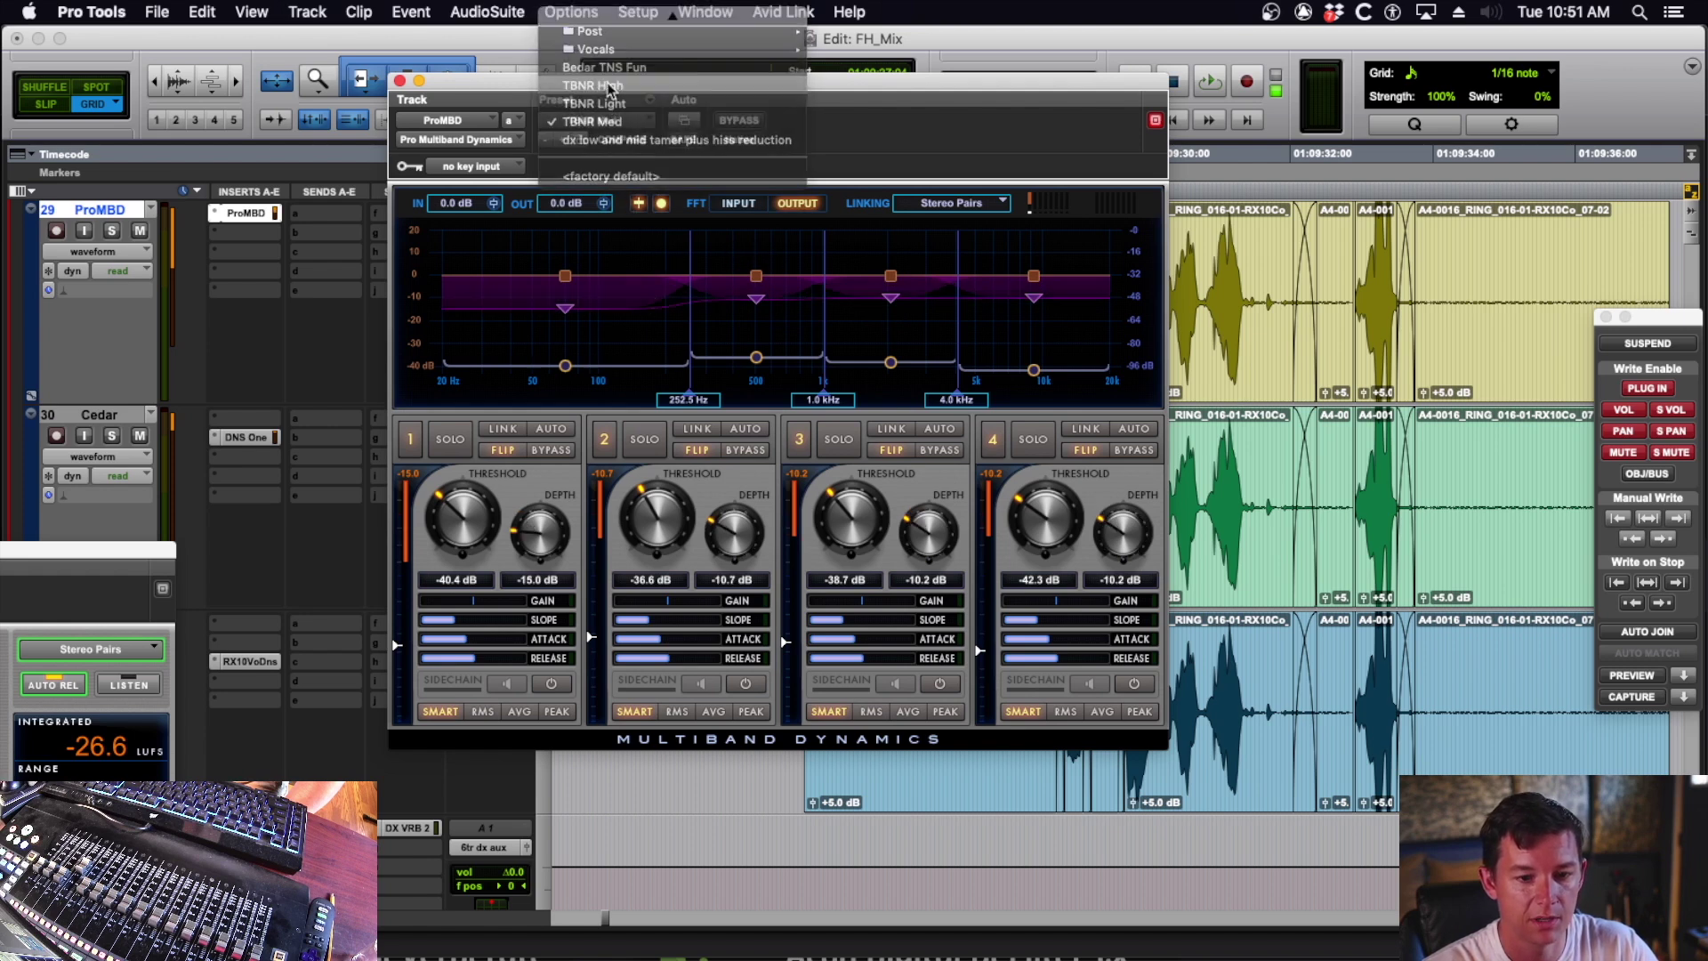
click(593, 85)
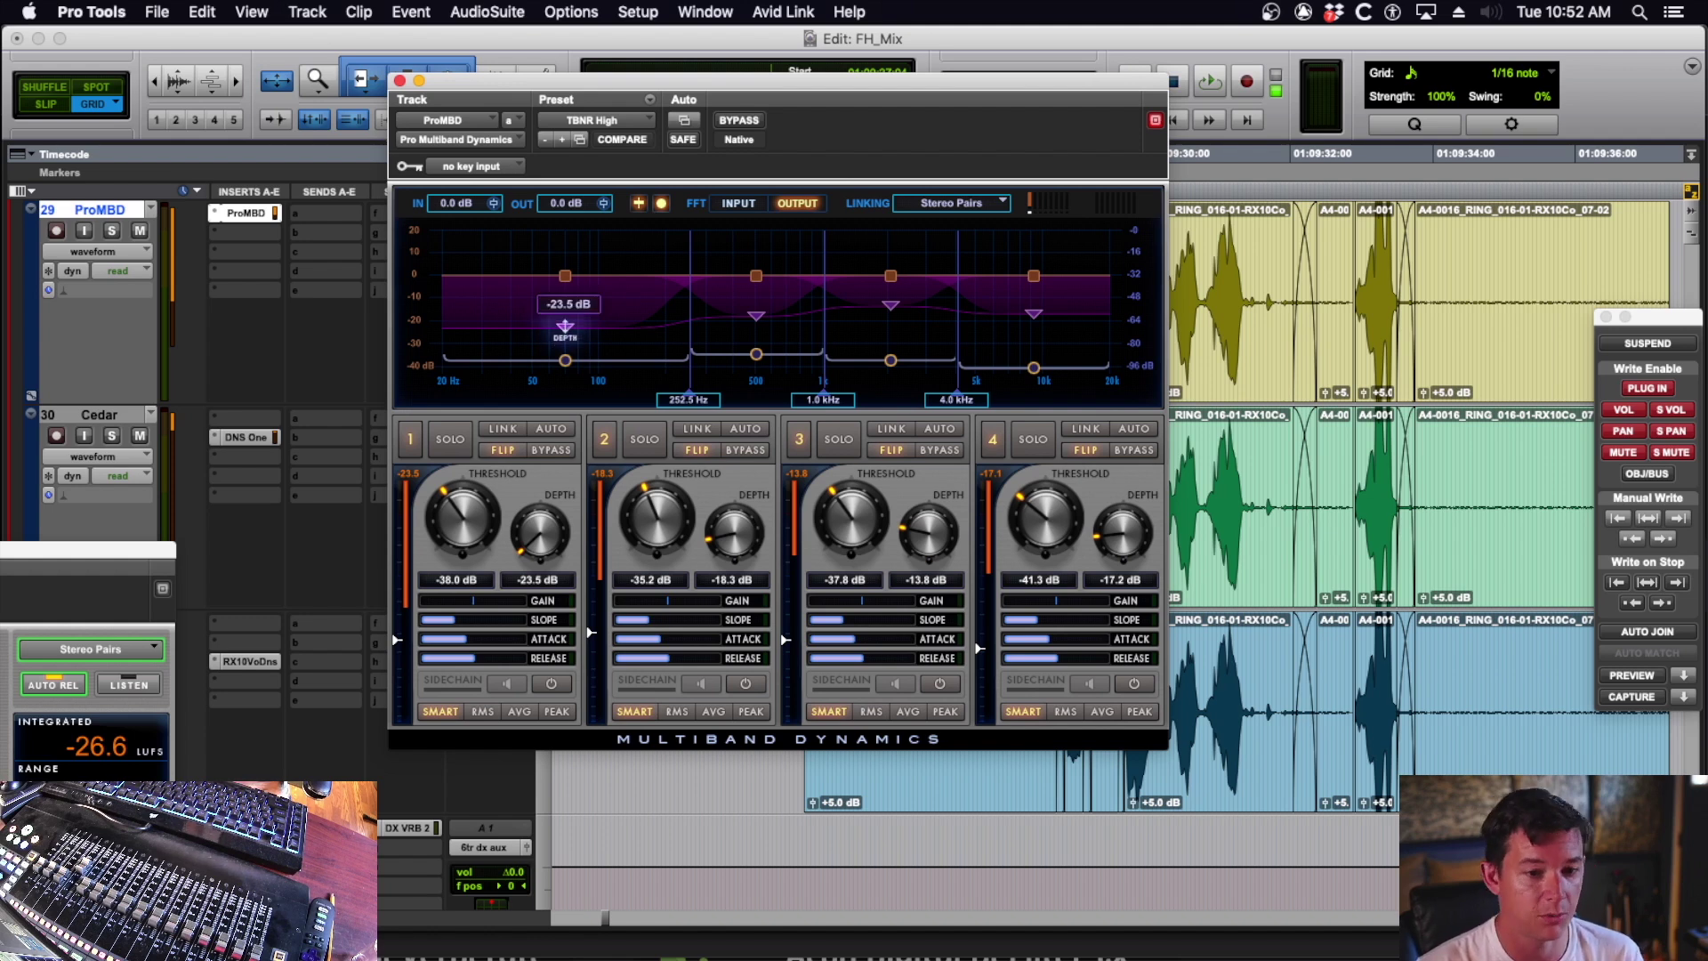
mouse_move(753, 313)
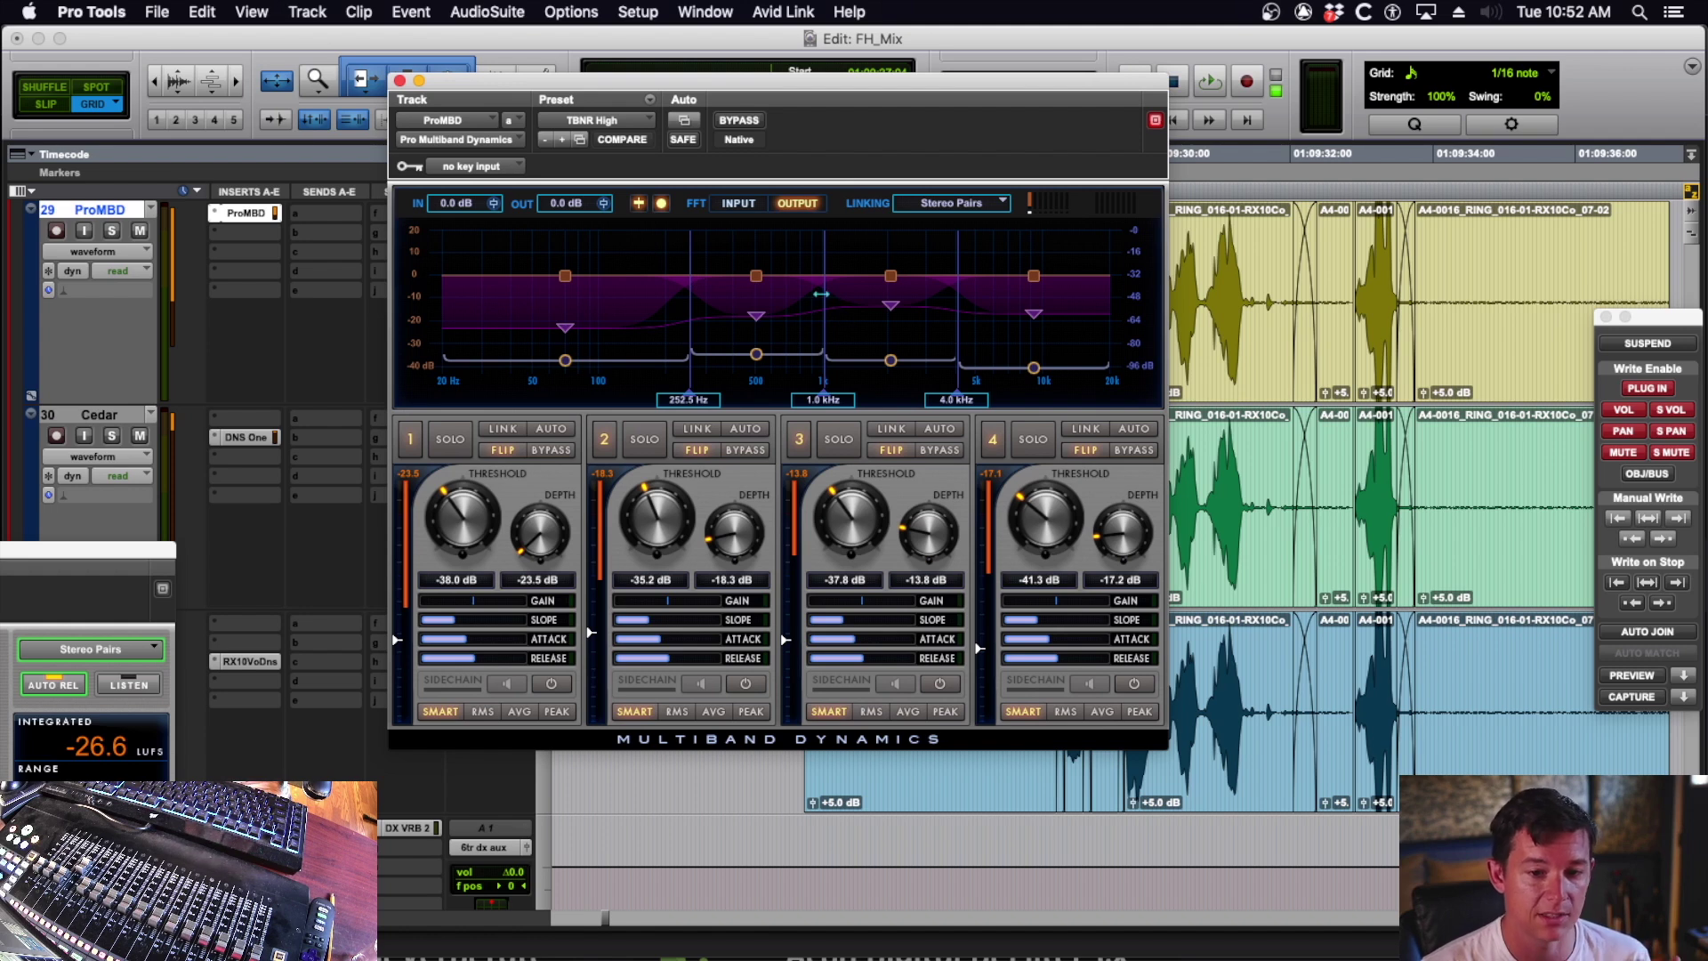
click(603, 122)
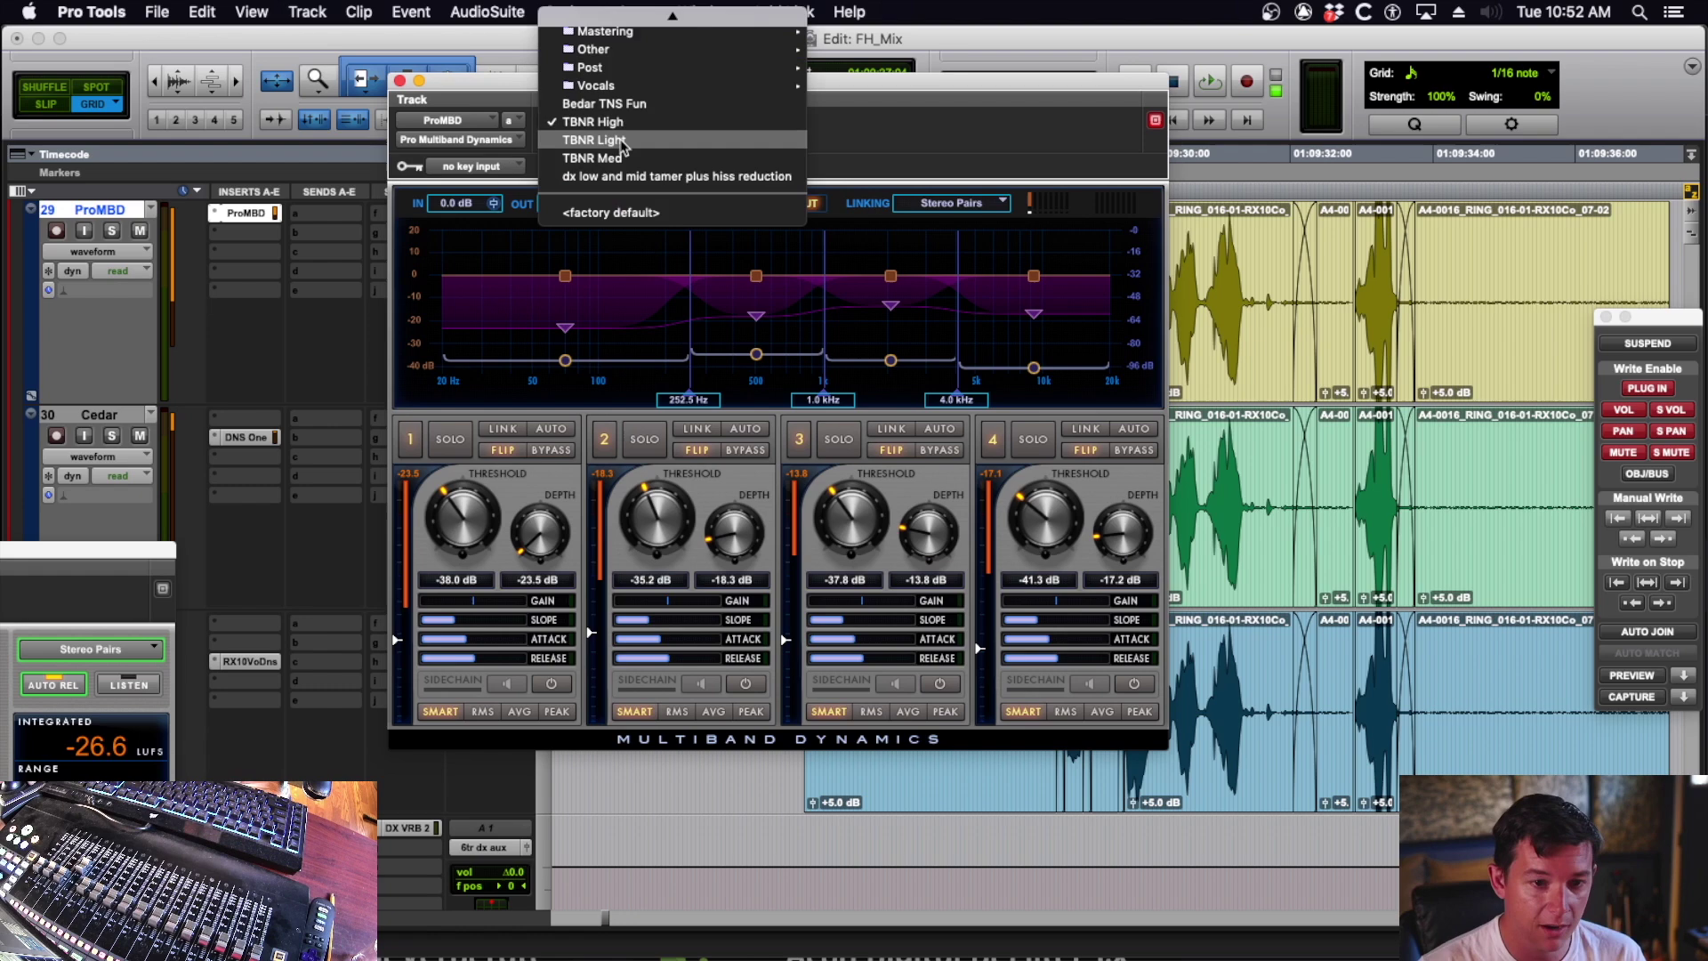
- Apply TBNR Light, then inspect the Cedar DNS One and RX Voice De-noise settings
click(623, 142)
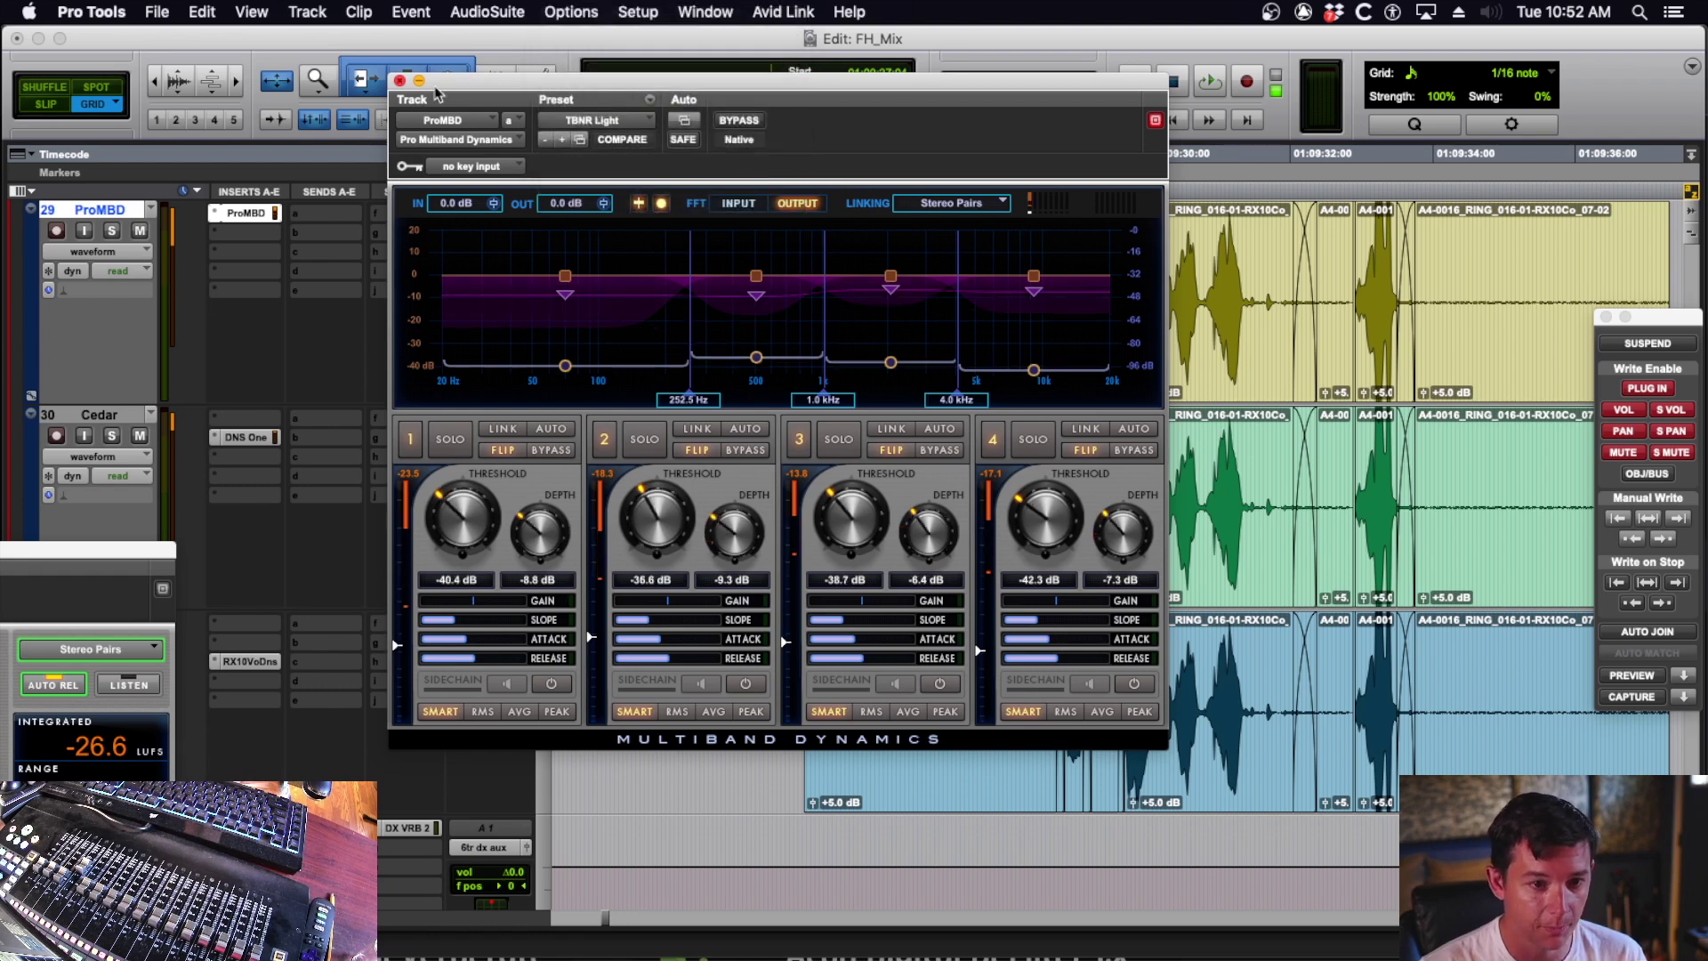
drag(474, 86, 388, 86)
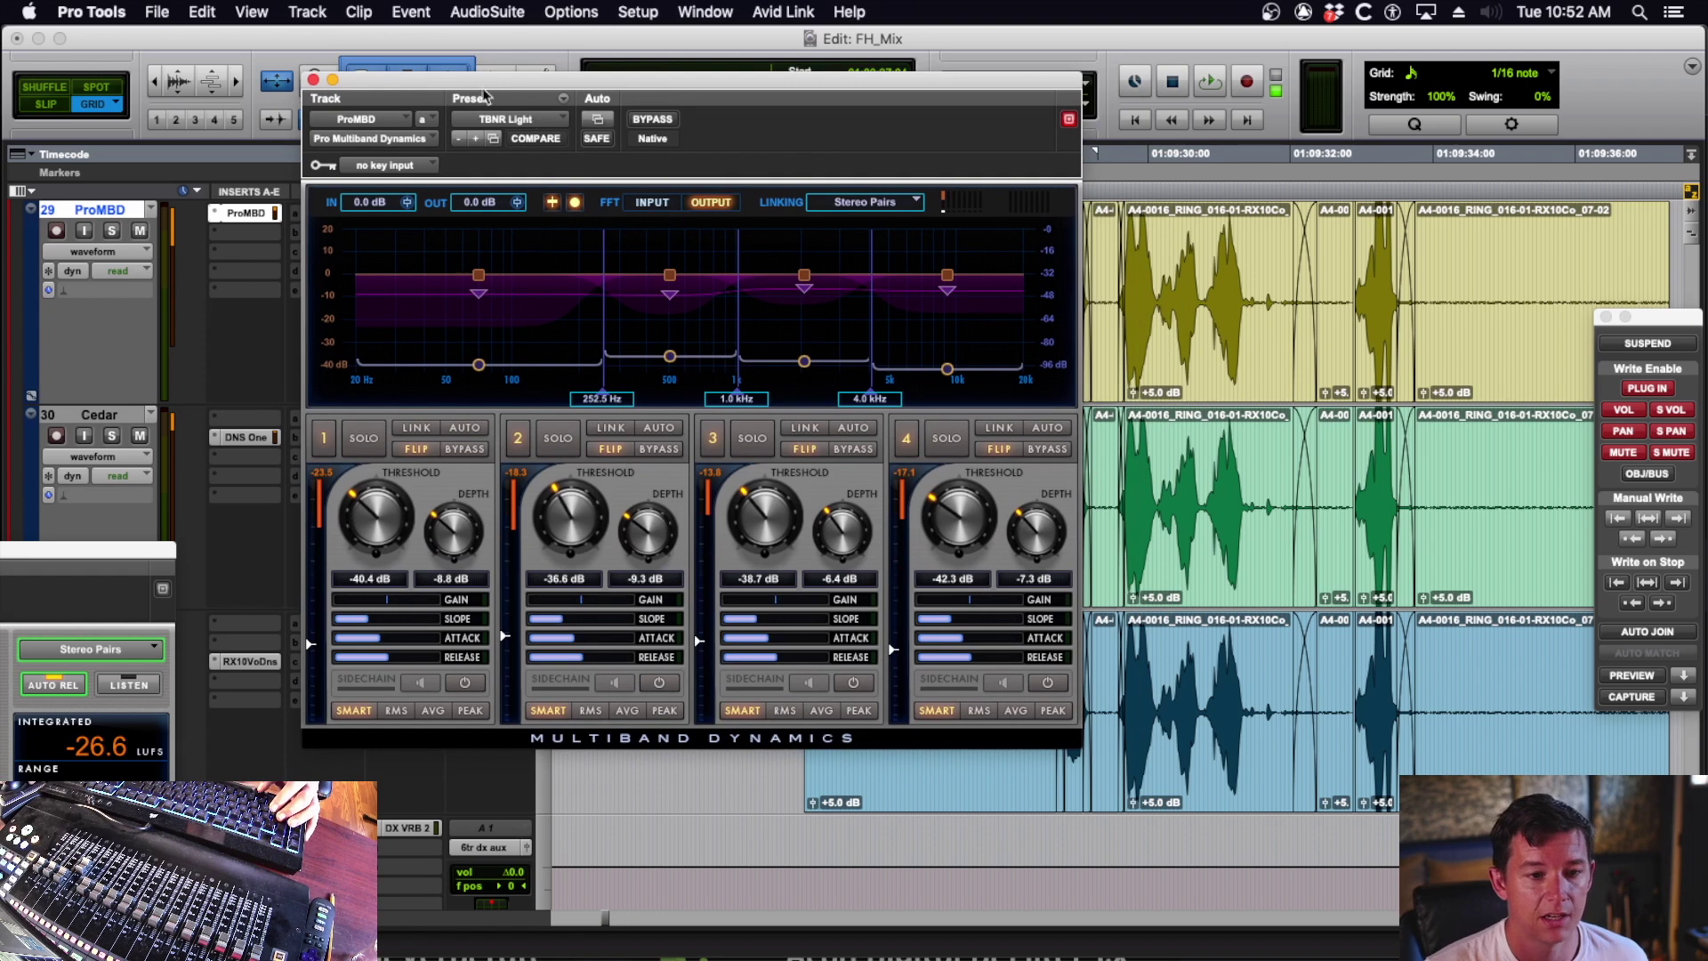
drag(484, 95, 665, 98)
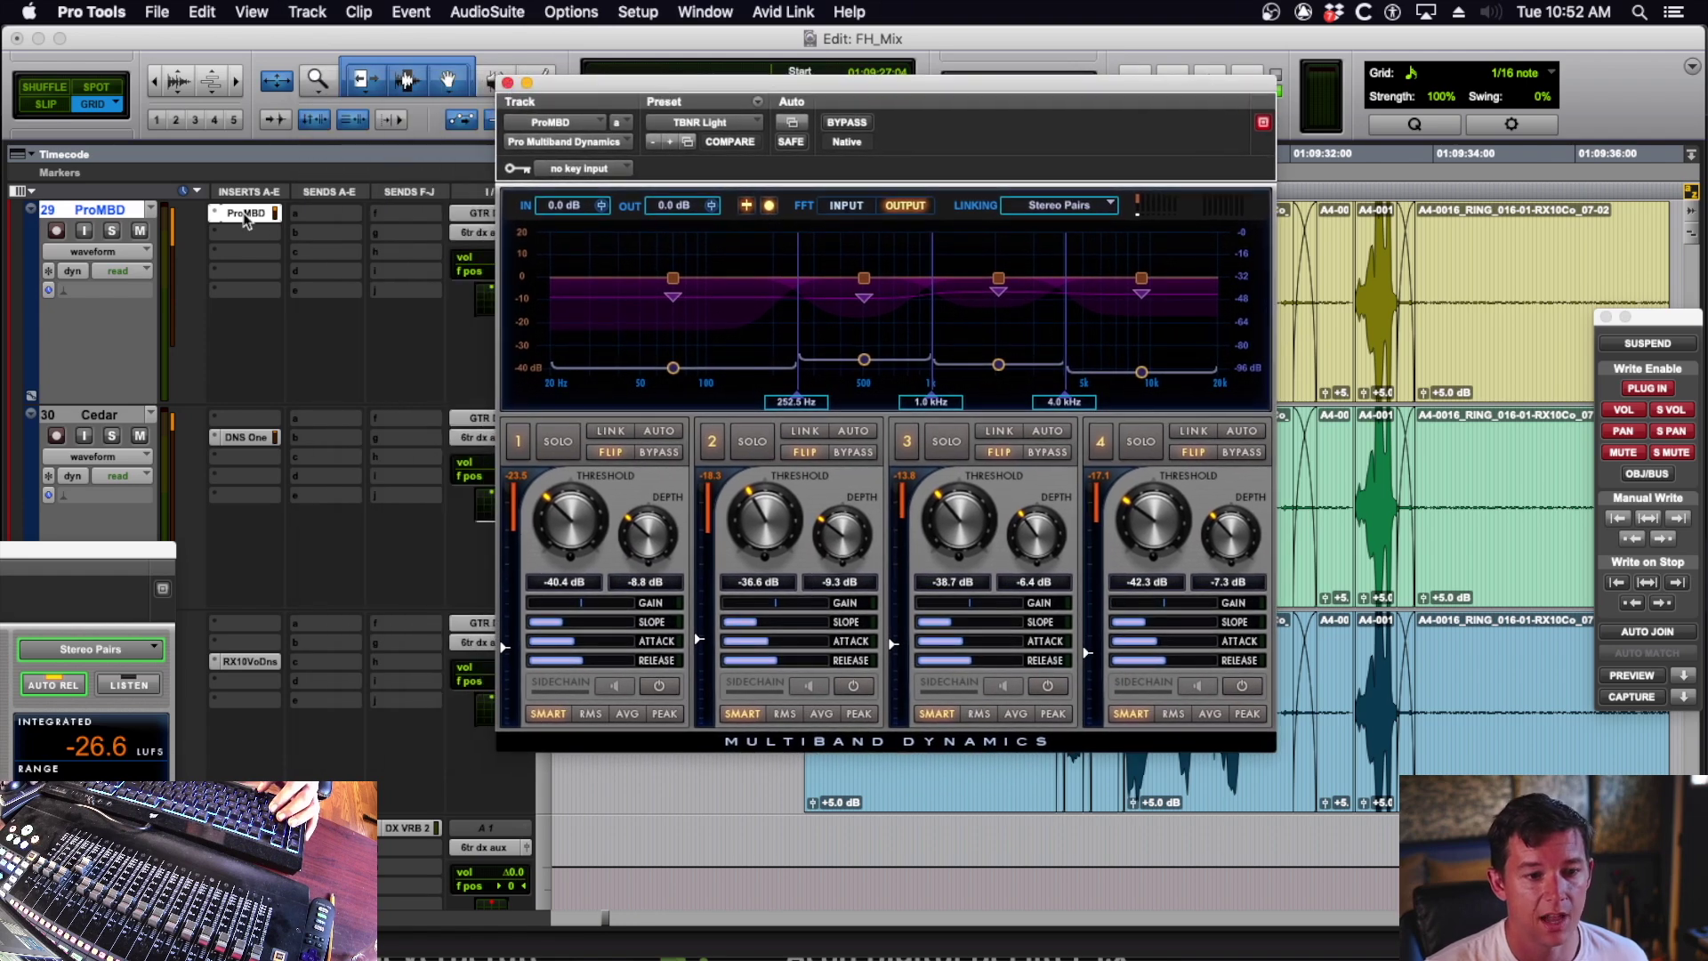
click(260, 445)
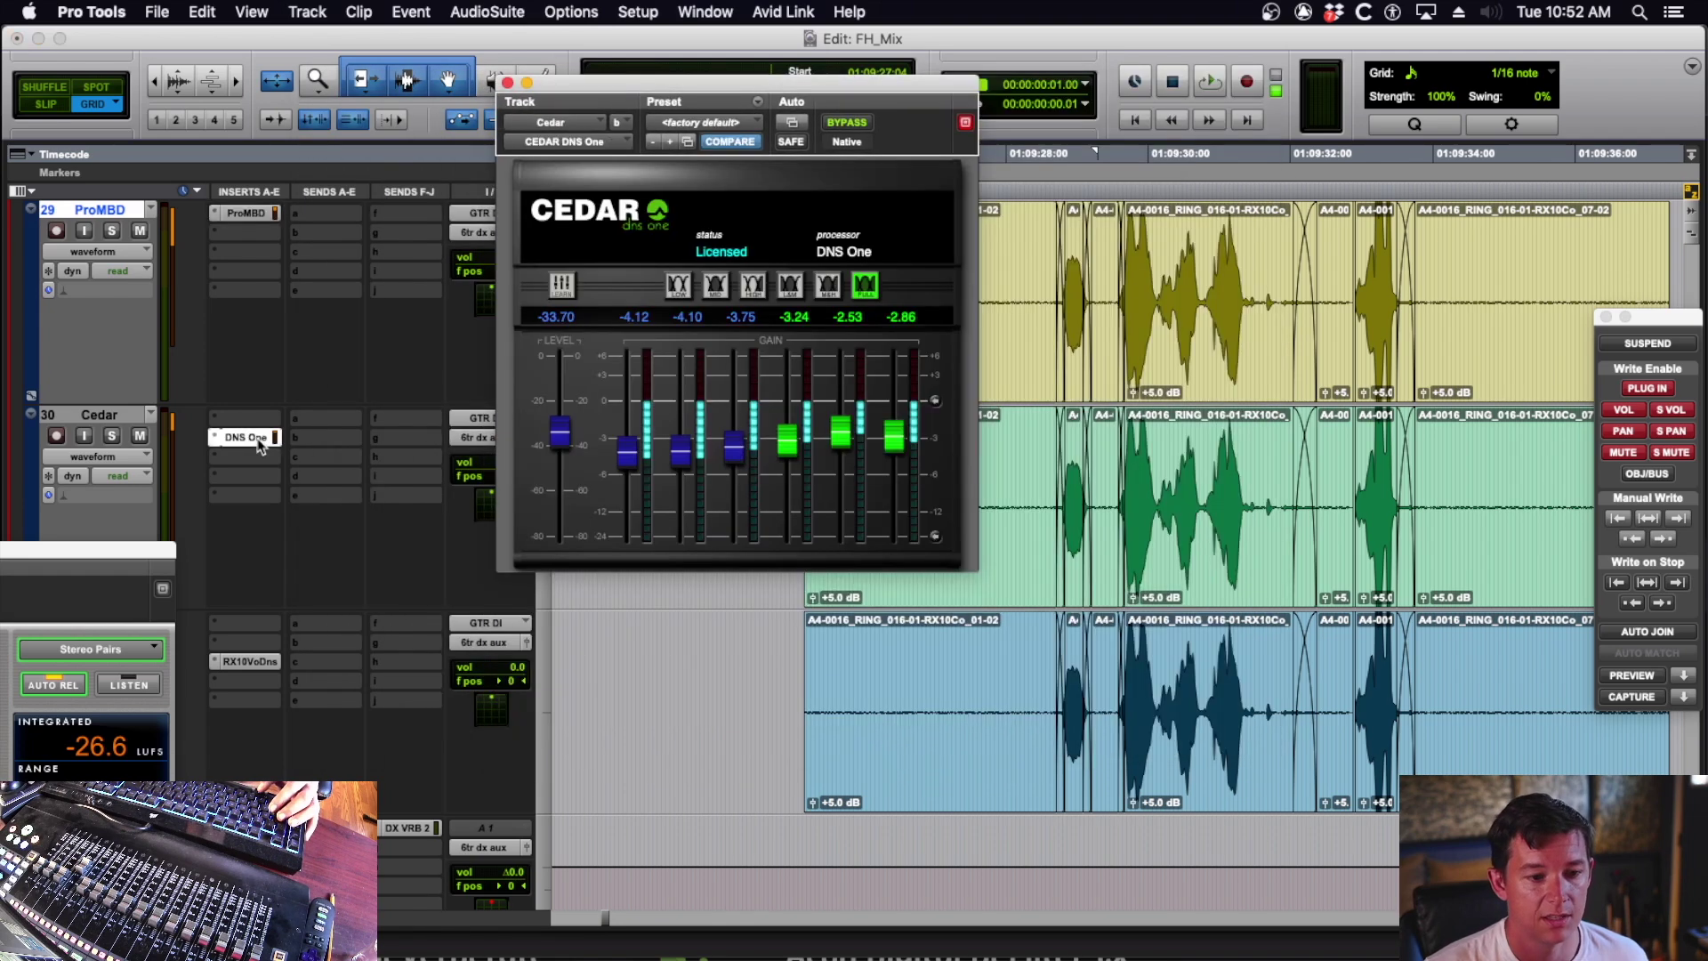
click(258, 663)
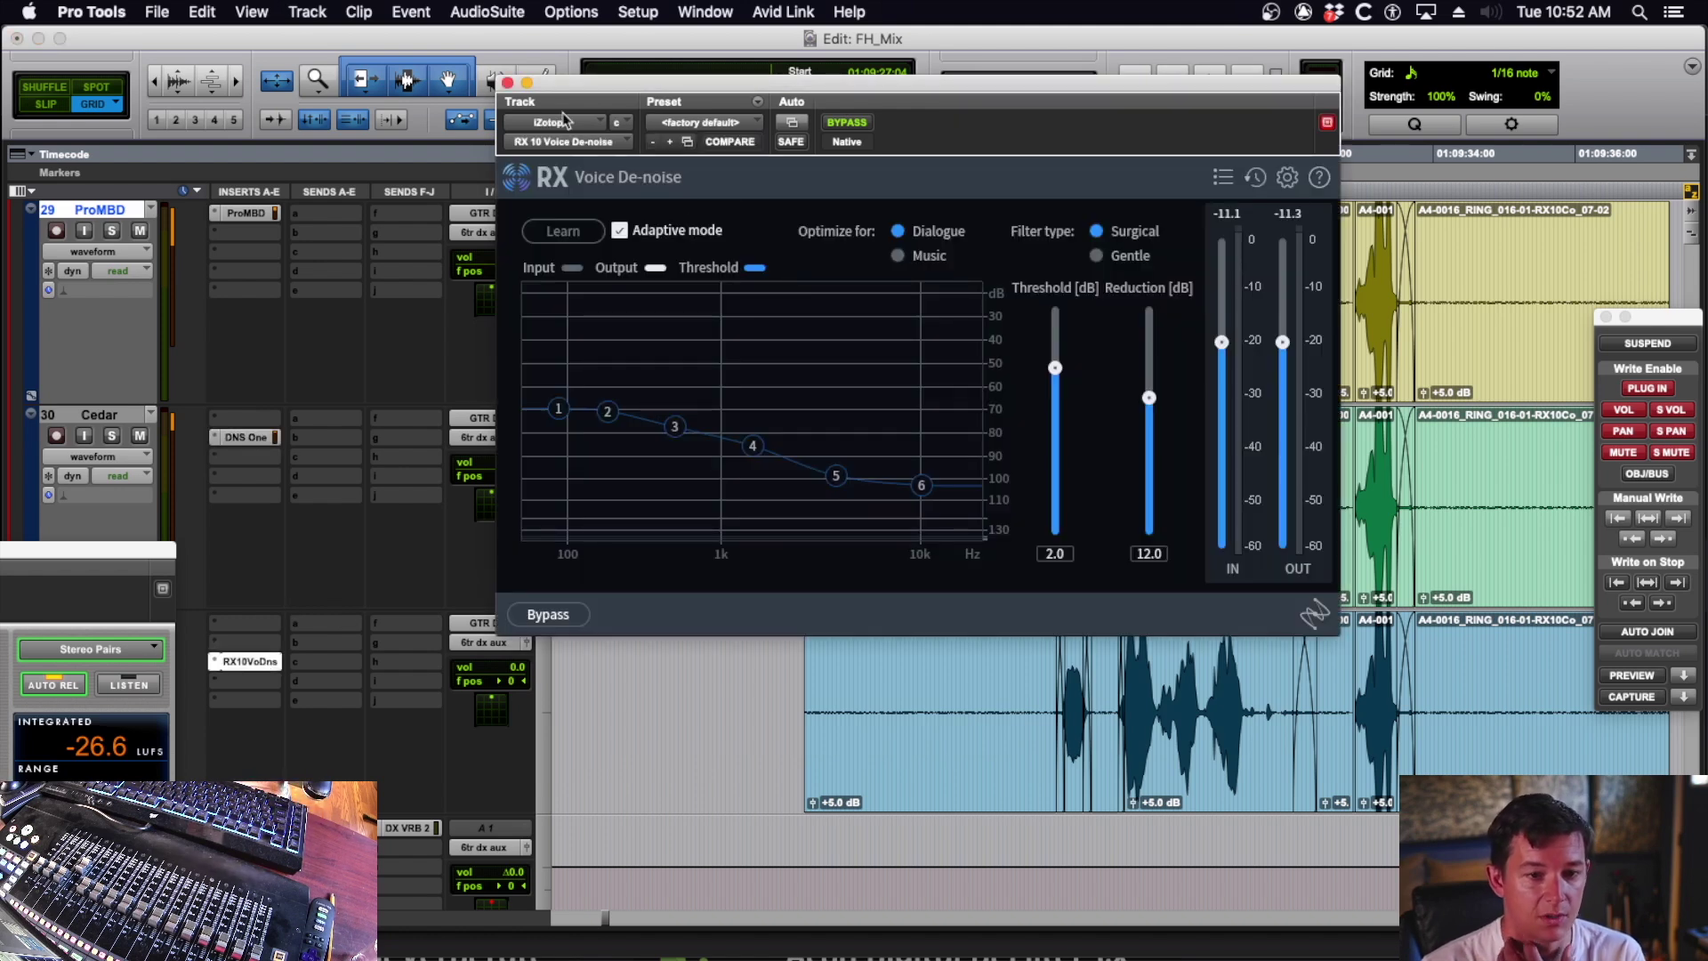
click(508, 82)
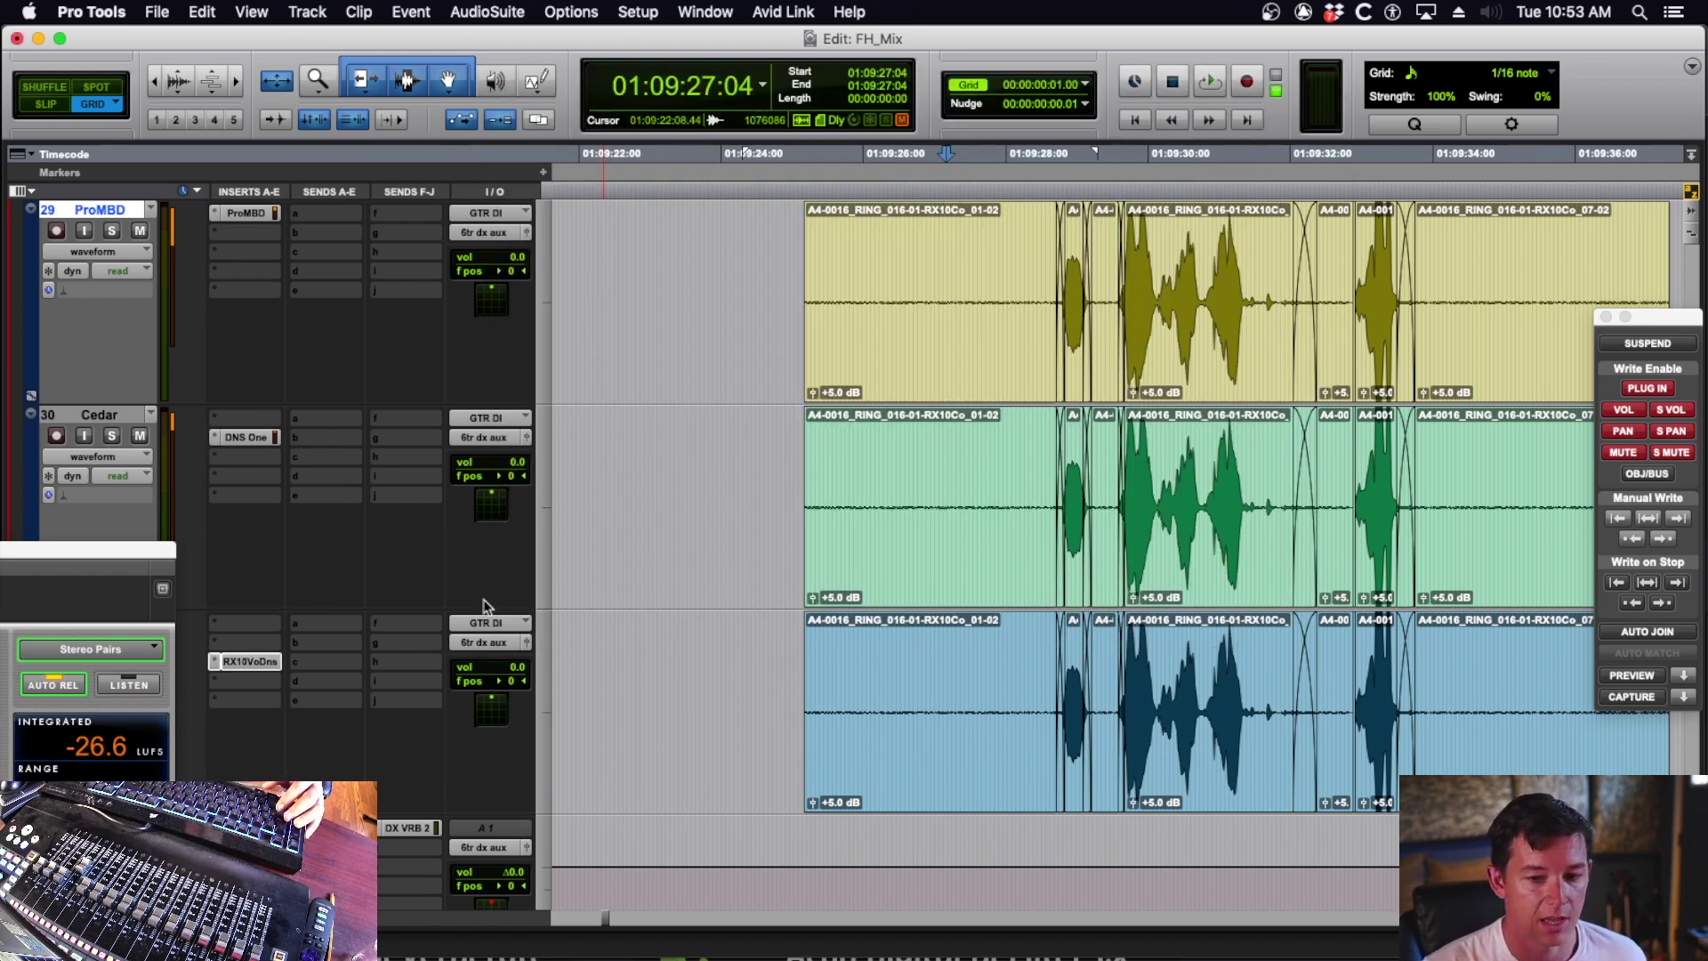
- Select the first ProMBD clip, solo the track with Shift+S and play it
click(960, 370)
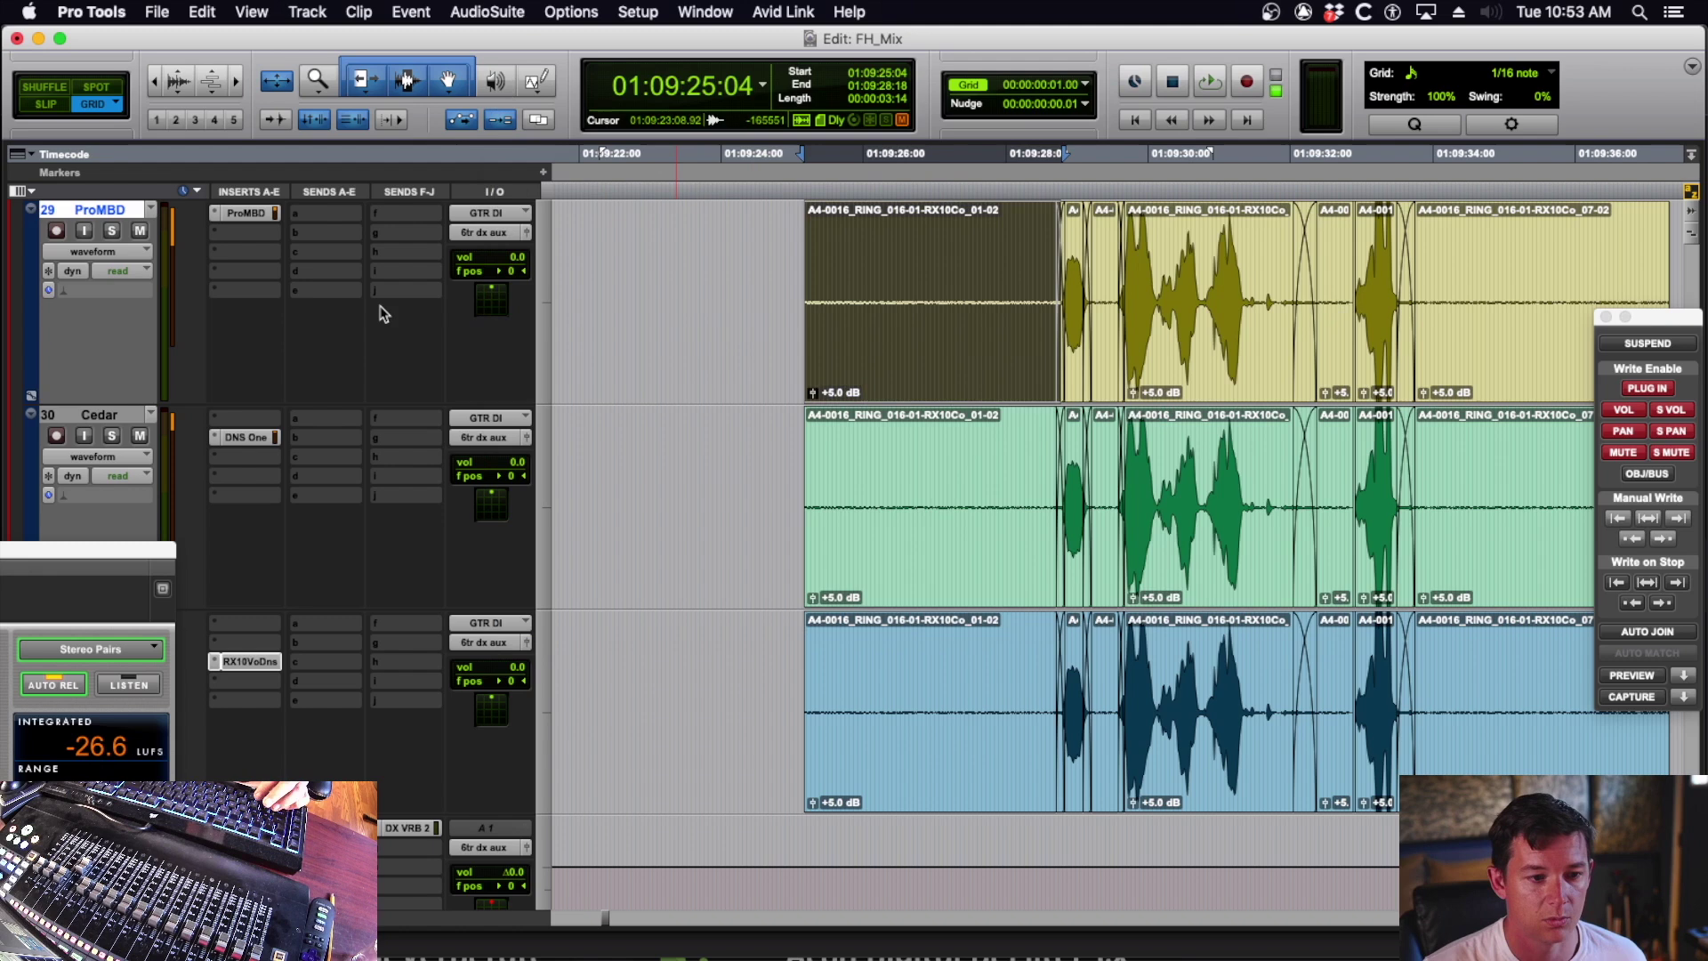
key(shift+s)
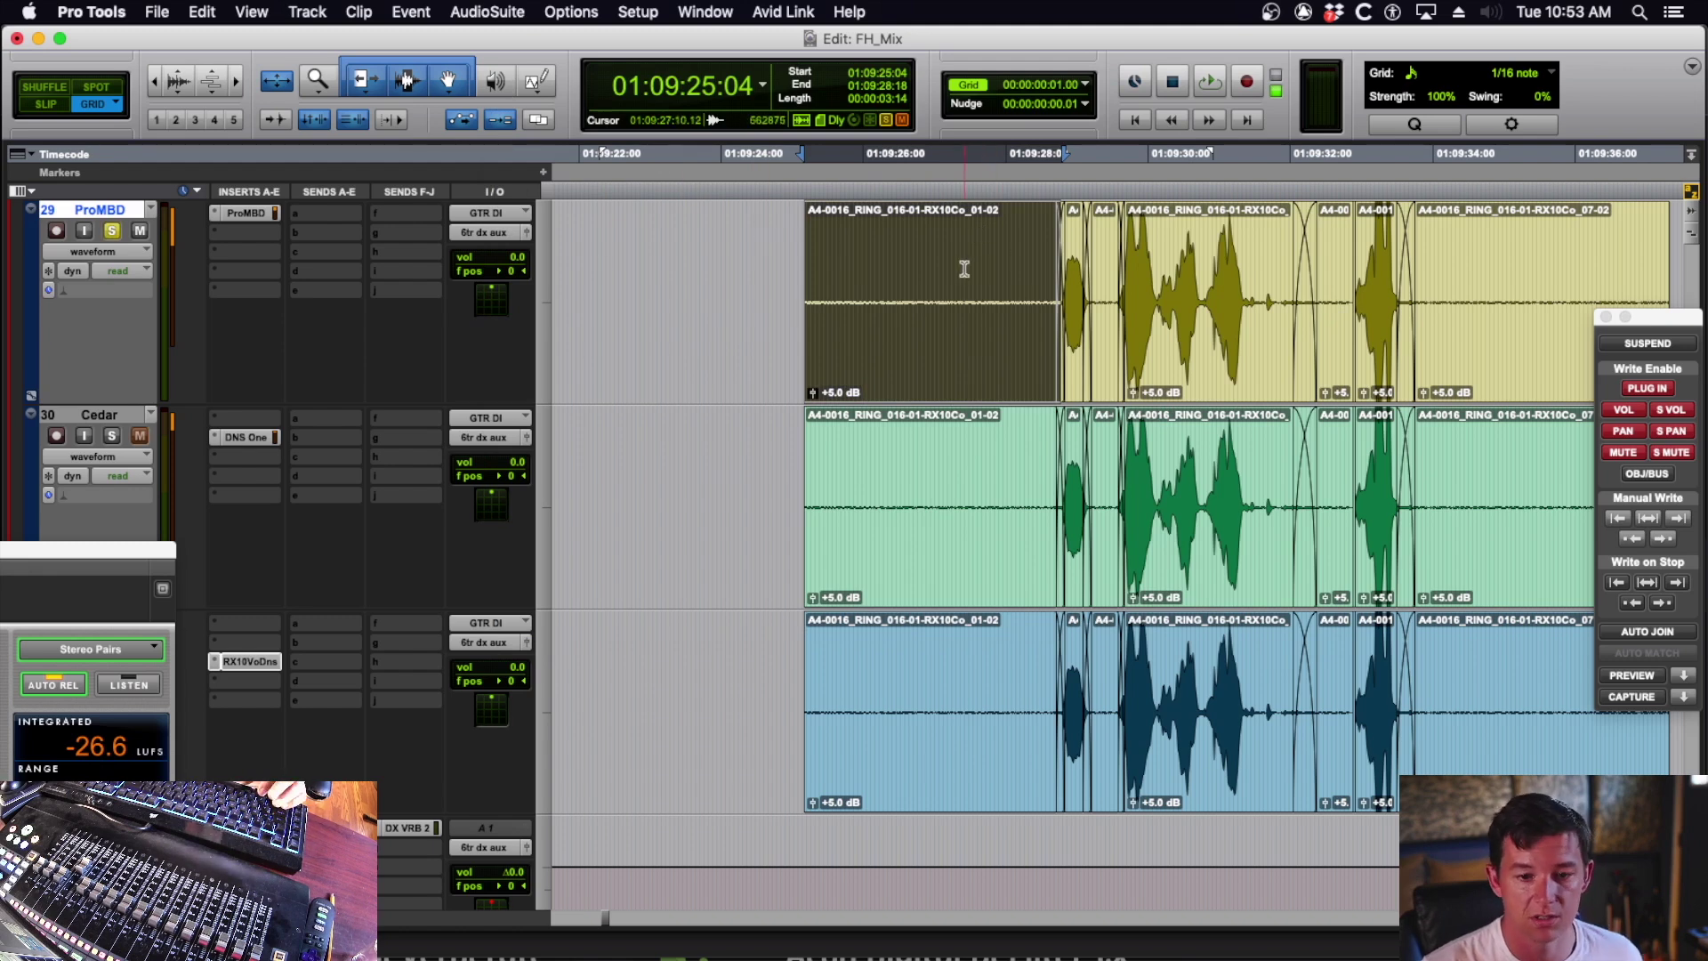
scroll(964, 269, right, 3)
key(space)
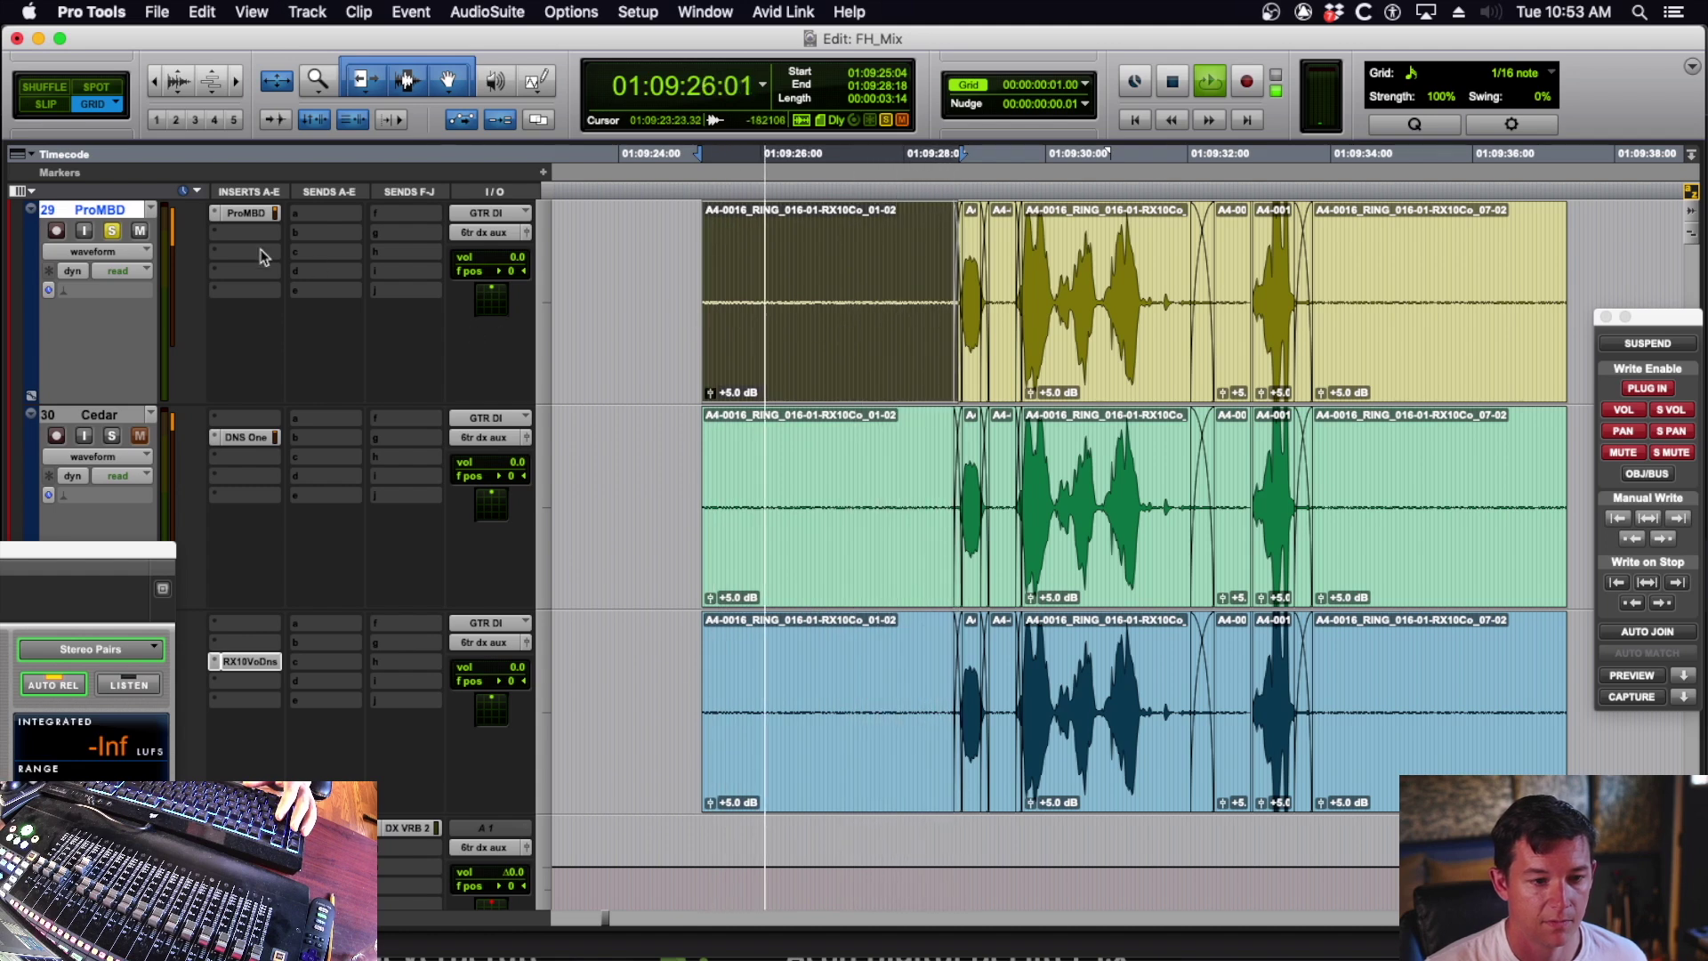
- Load TBNR Med on the ProMBD Multiband Dynamics and replay the soloed clip through it
key(space)
click(246, 214)
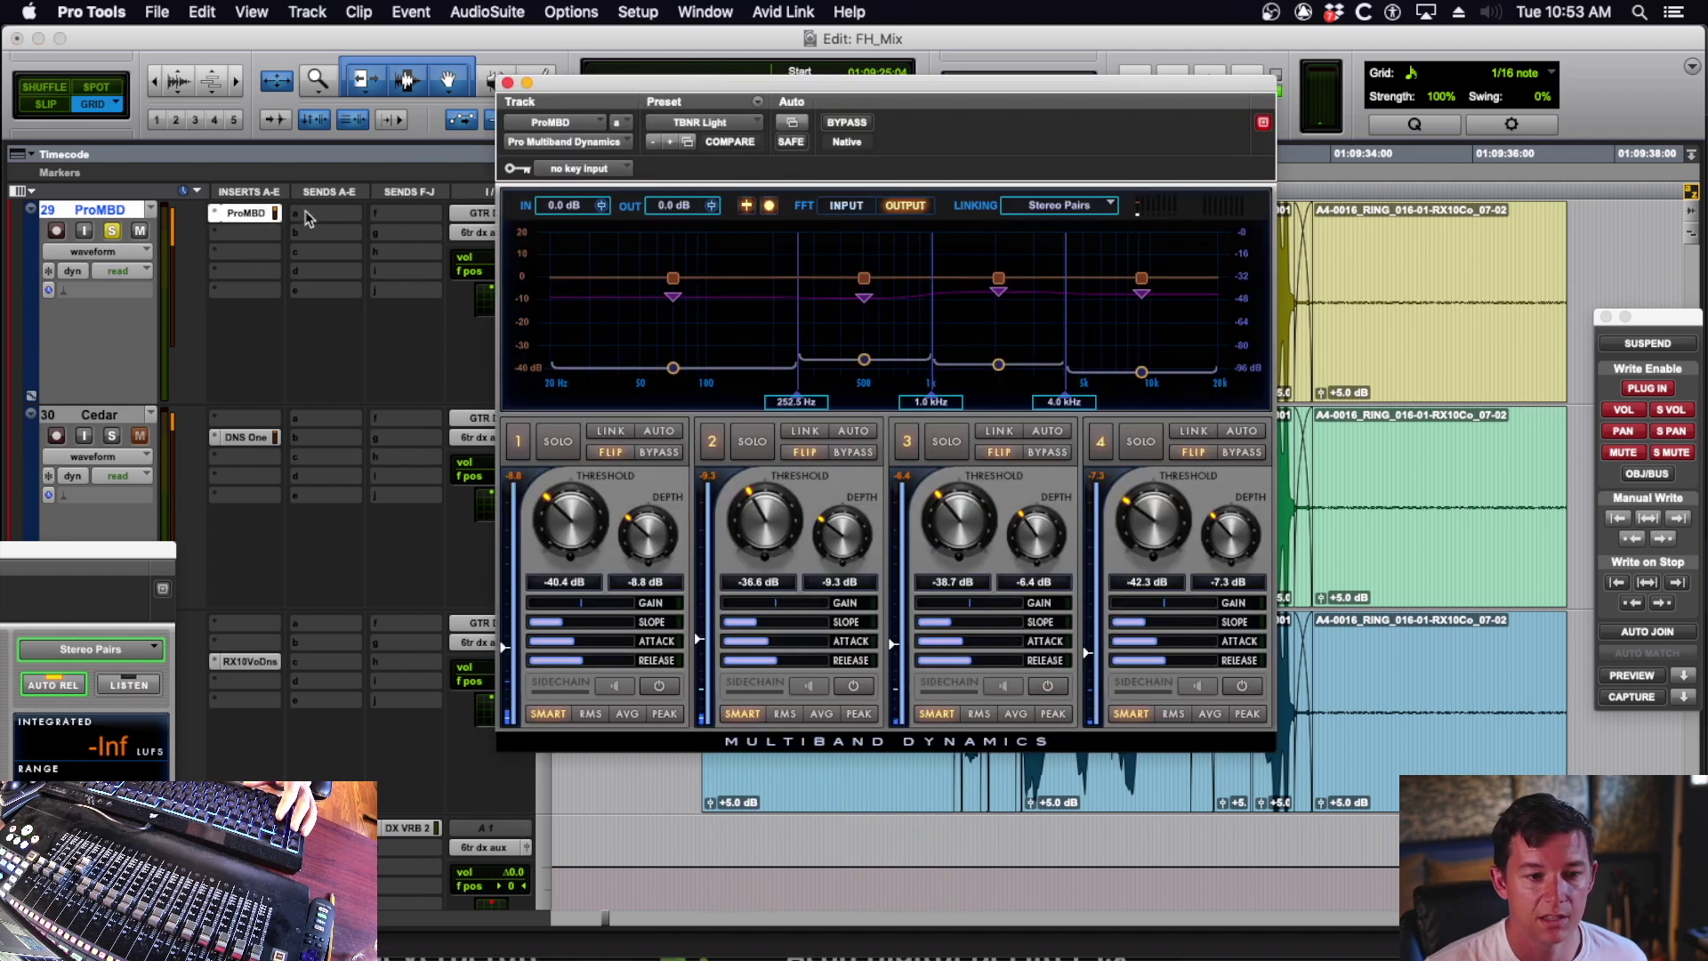
click(652, 124)
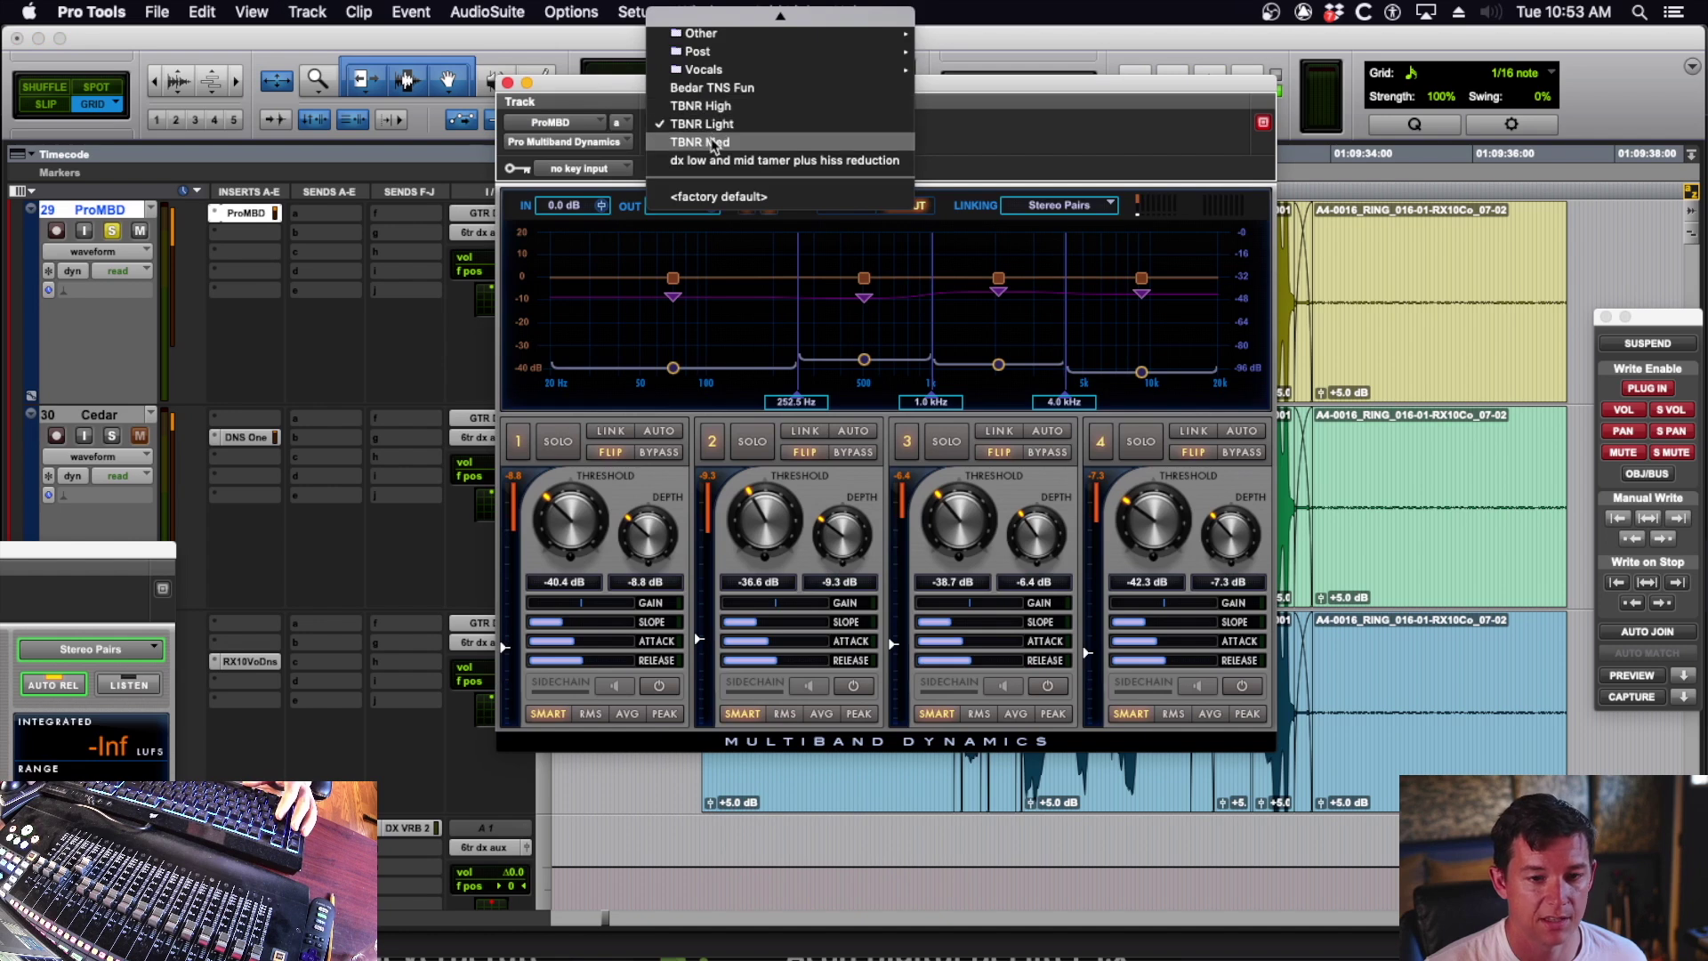
click(713, 143)
key(space)
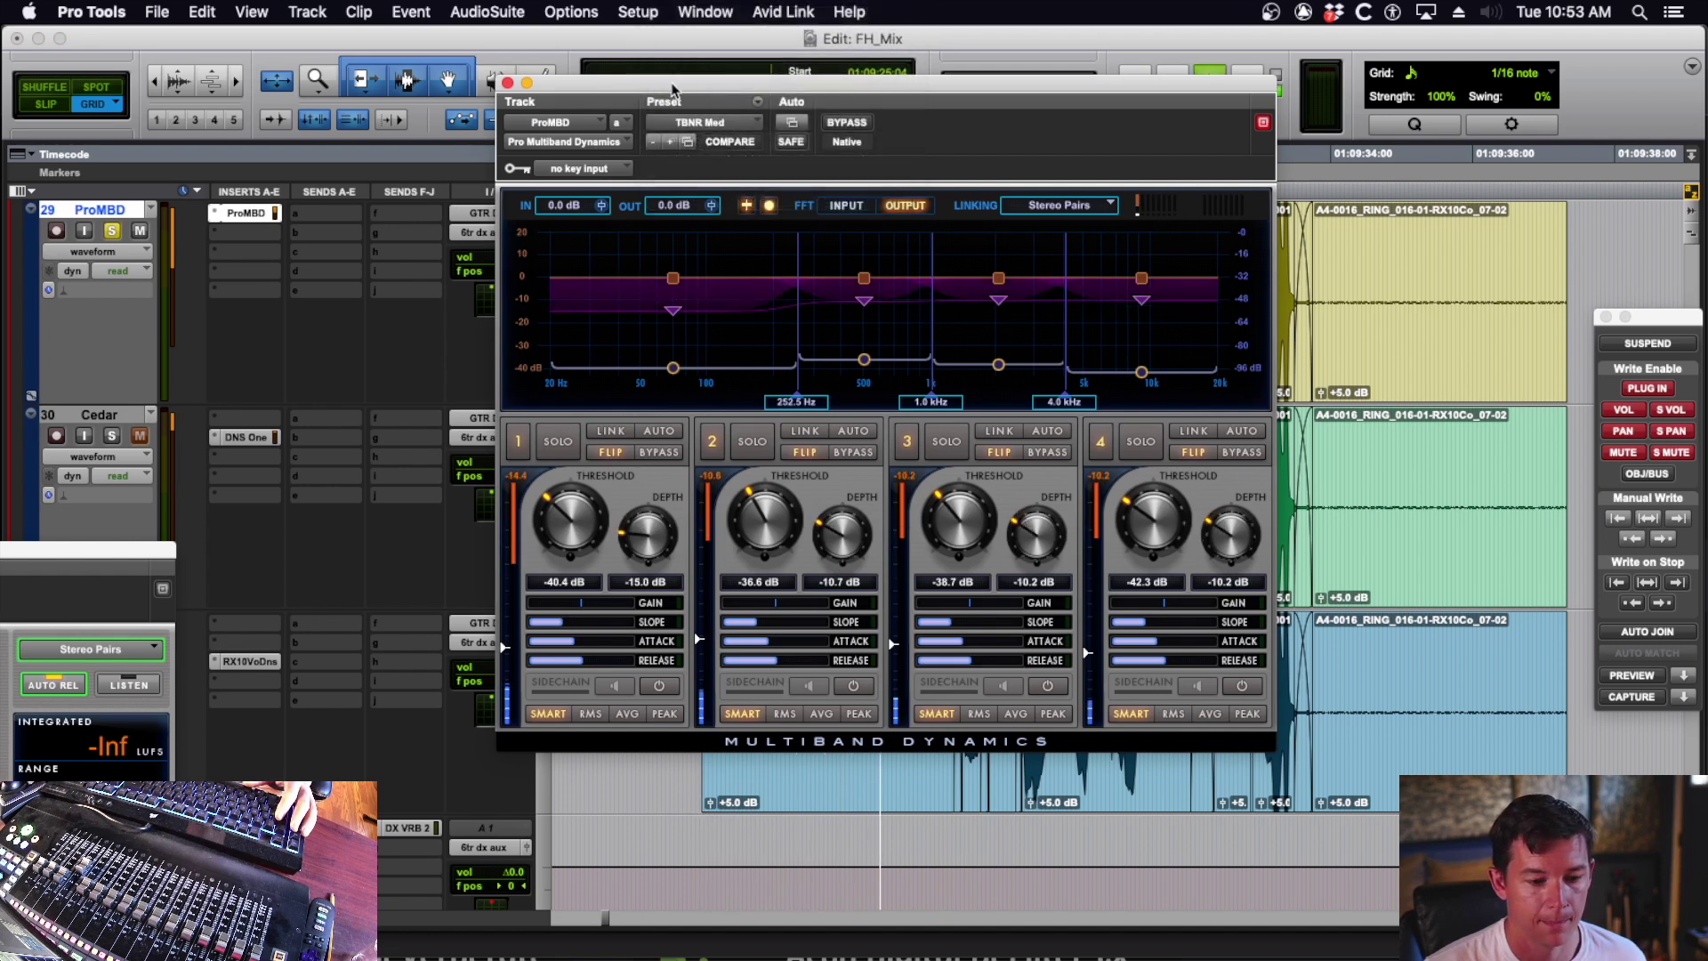
- Bypass the ProMBD Multiband Dynamics insert and play the clip unprocessed for comparison
click(507, 83)
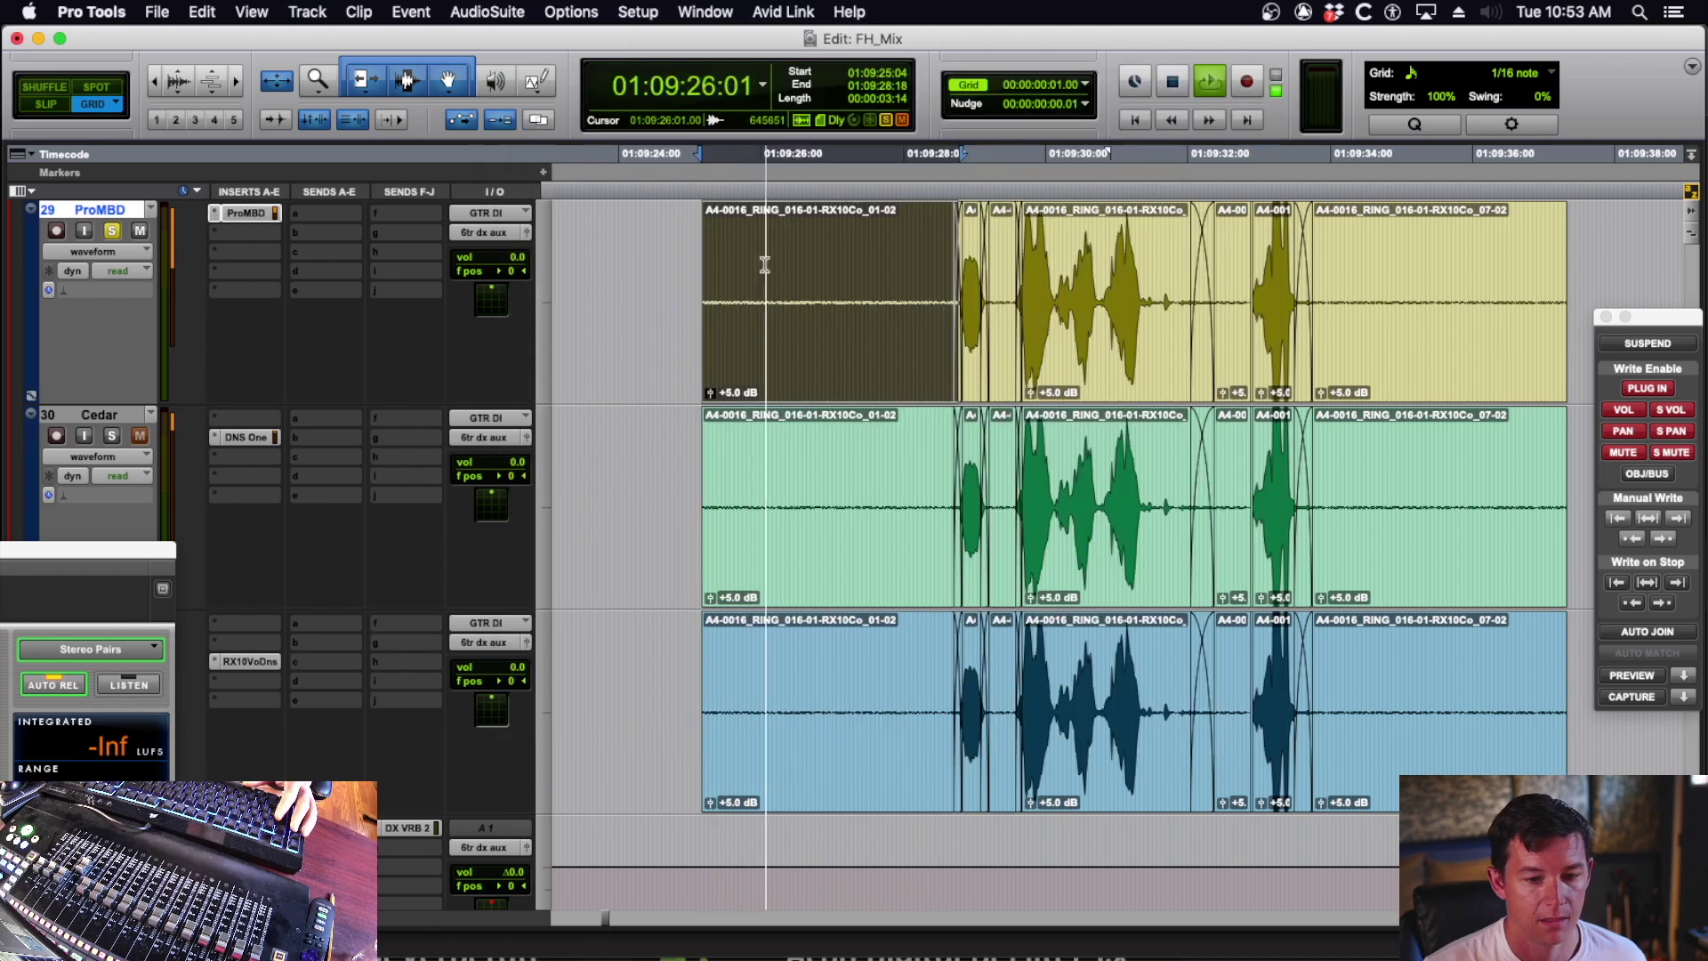
key(space)
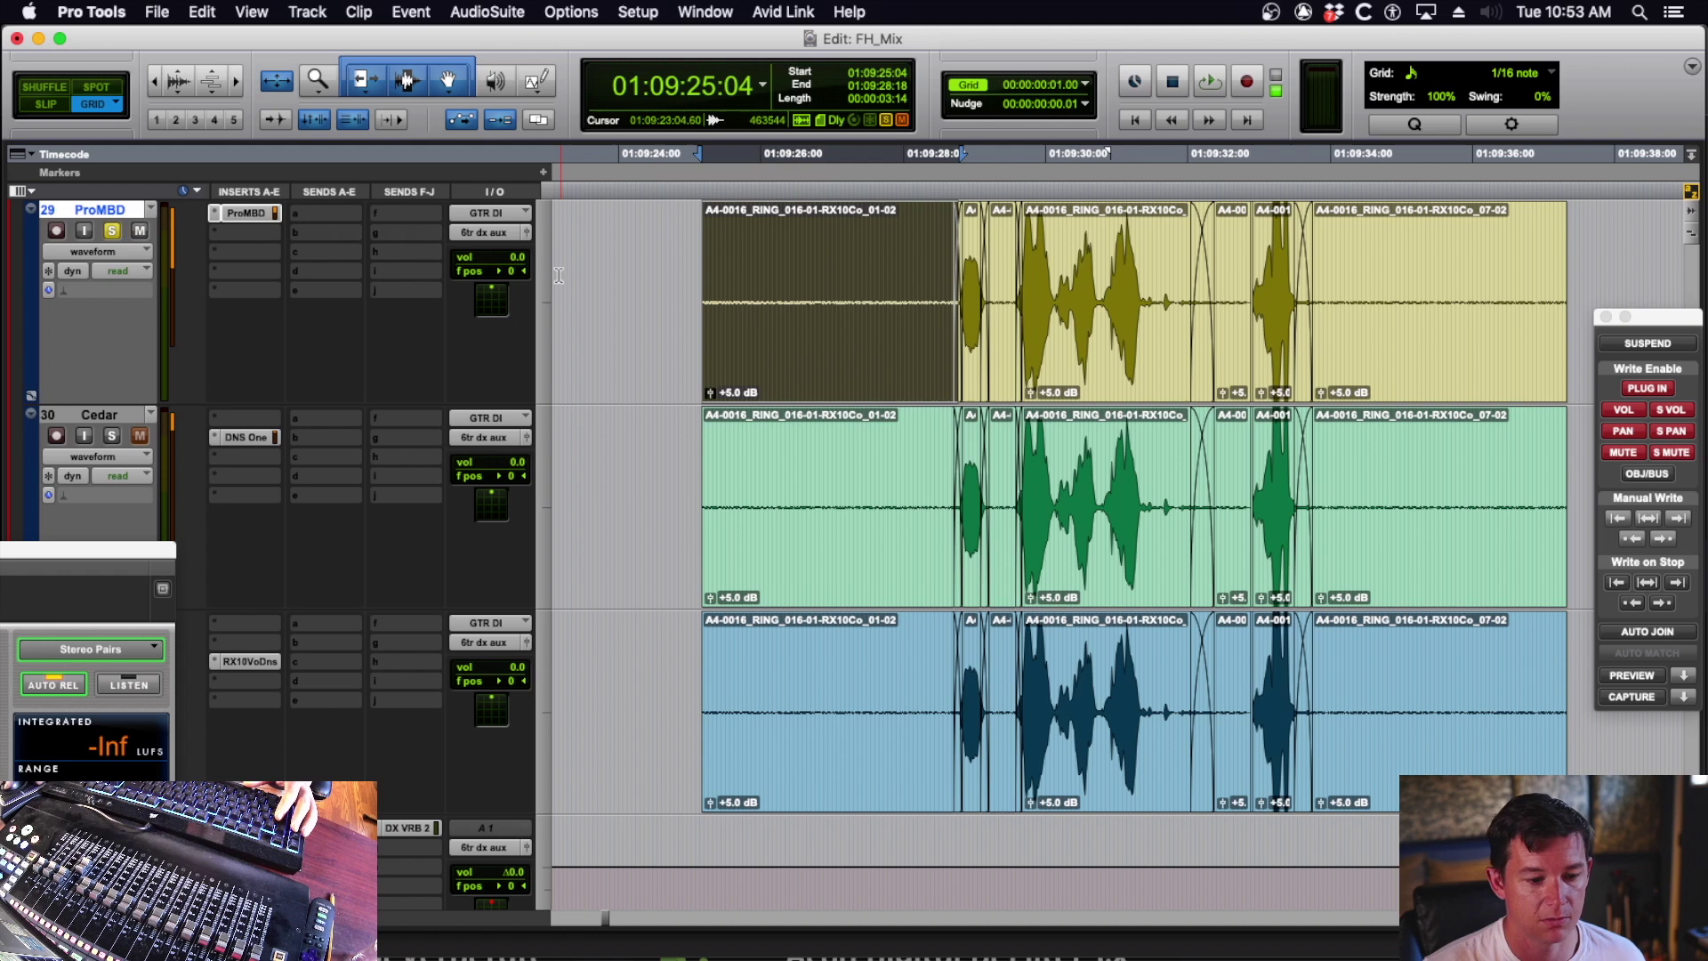
right_click(256, 215)
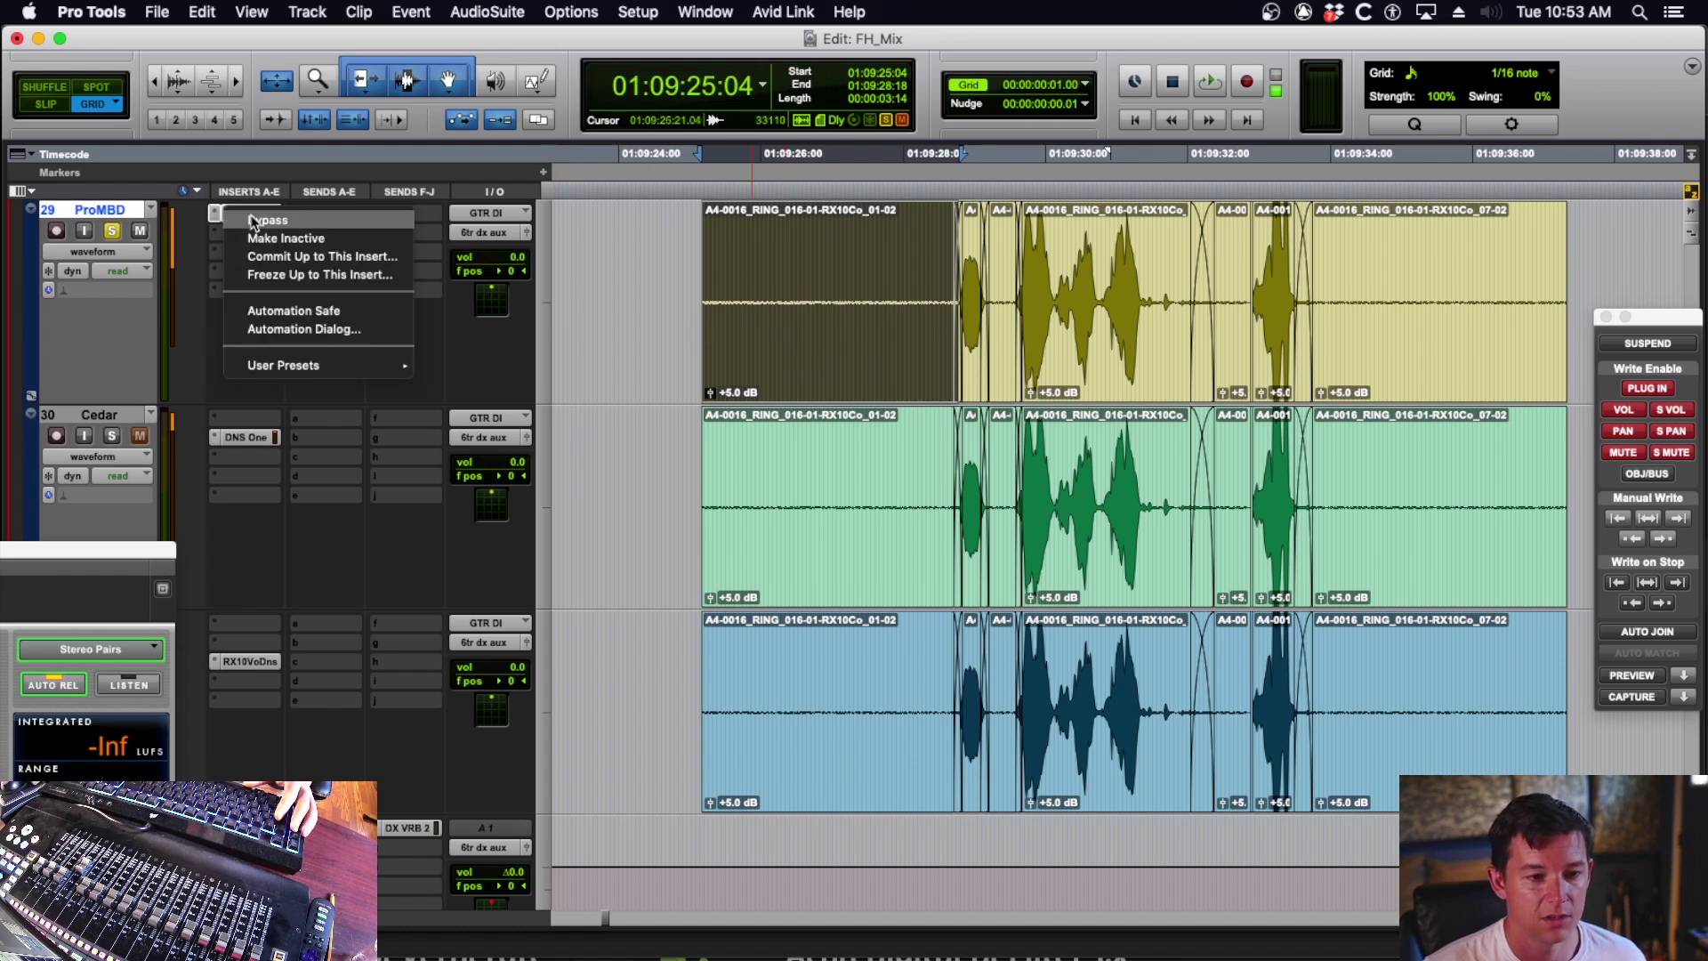
click(267, 238)
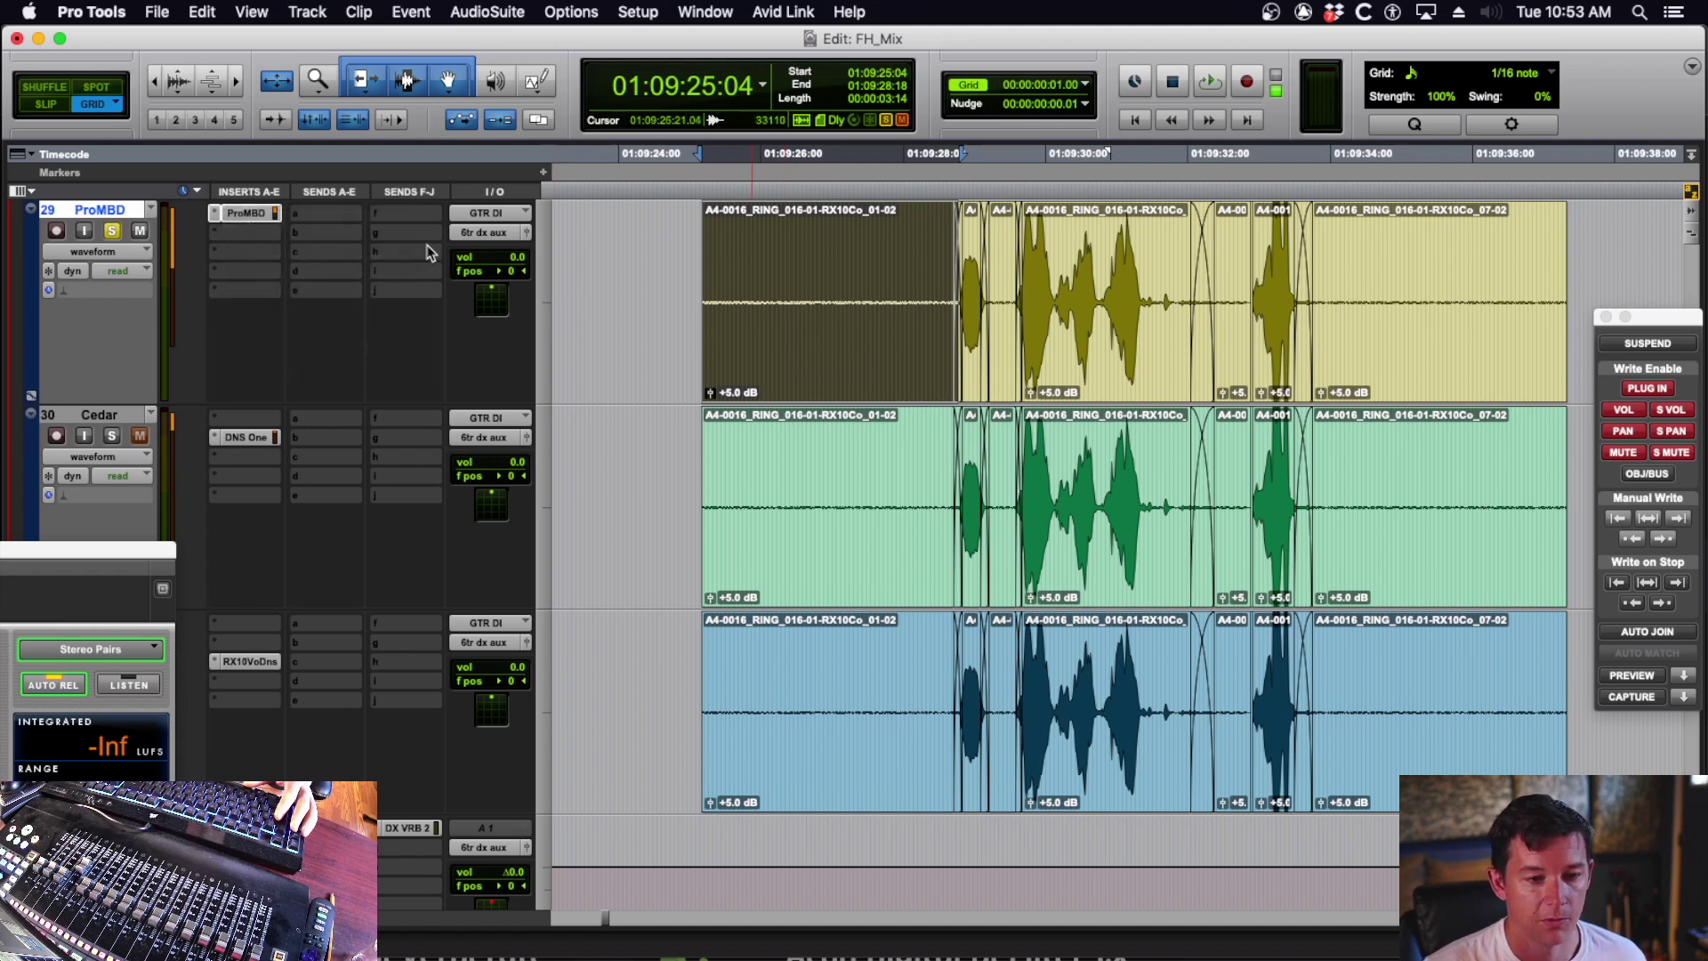
key(space)
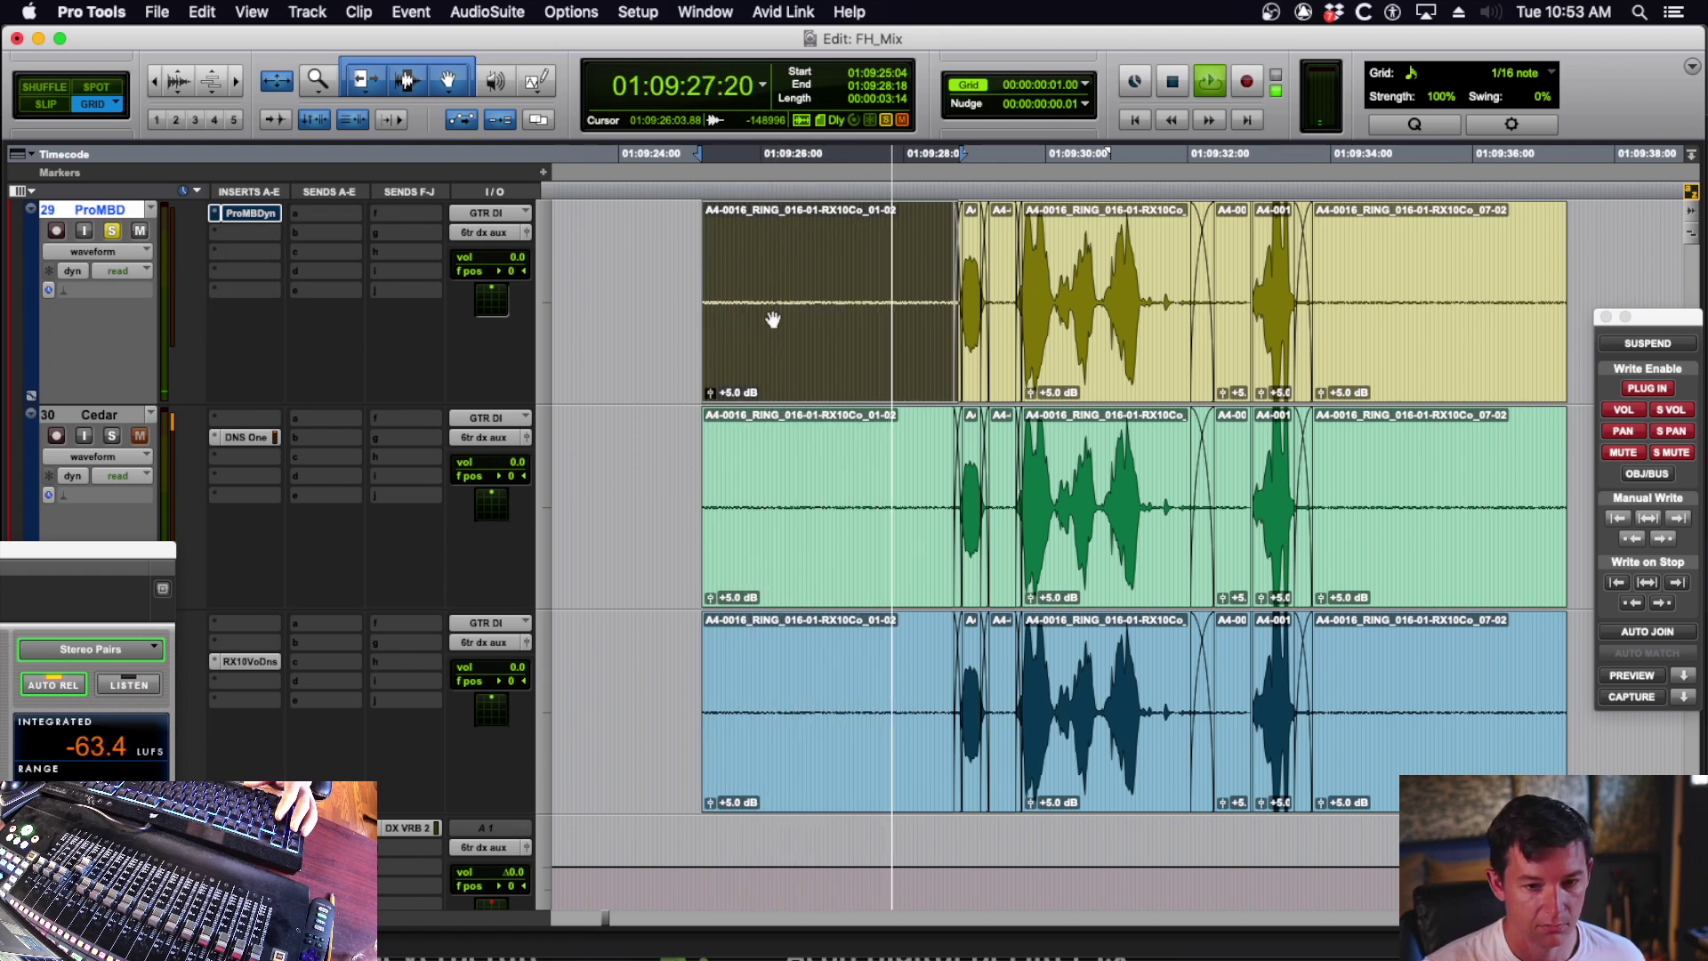
key(space)
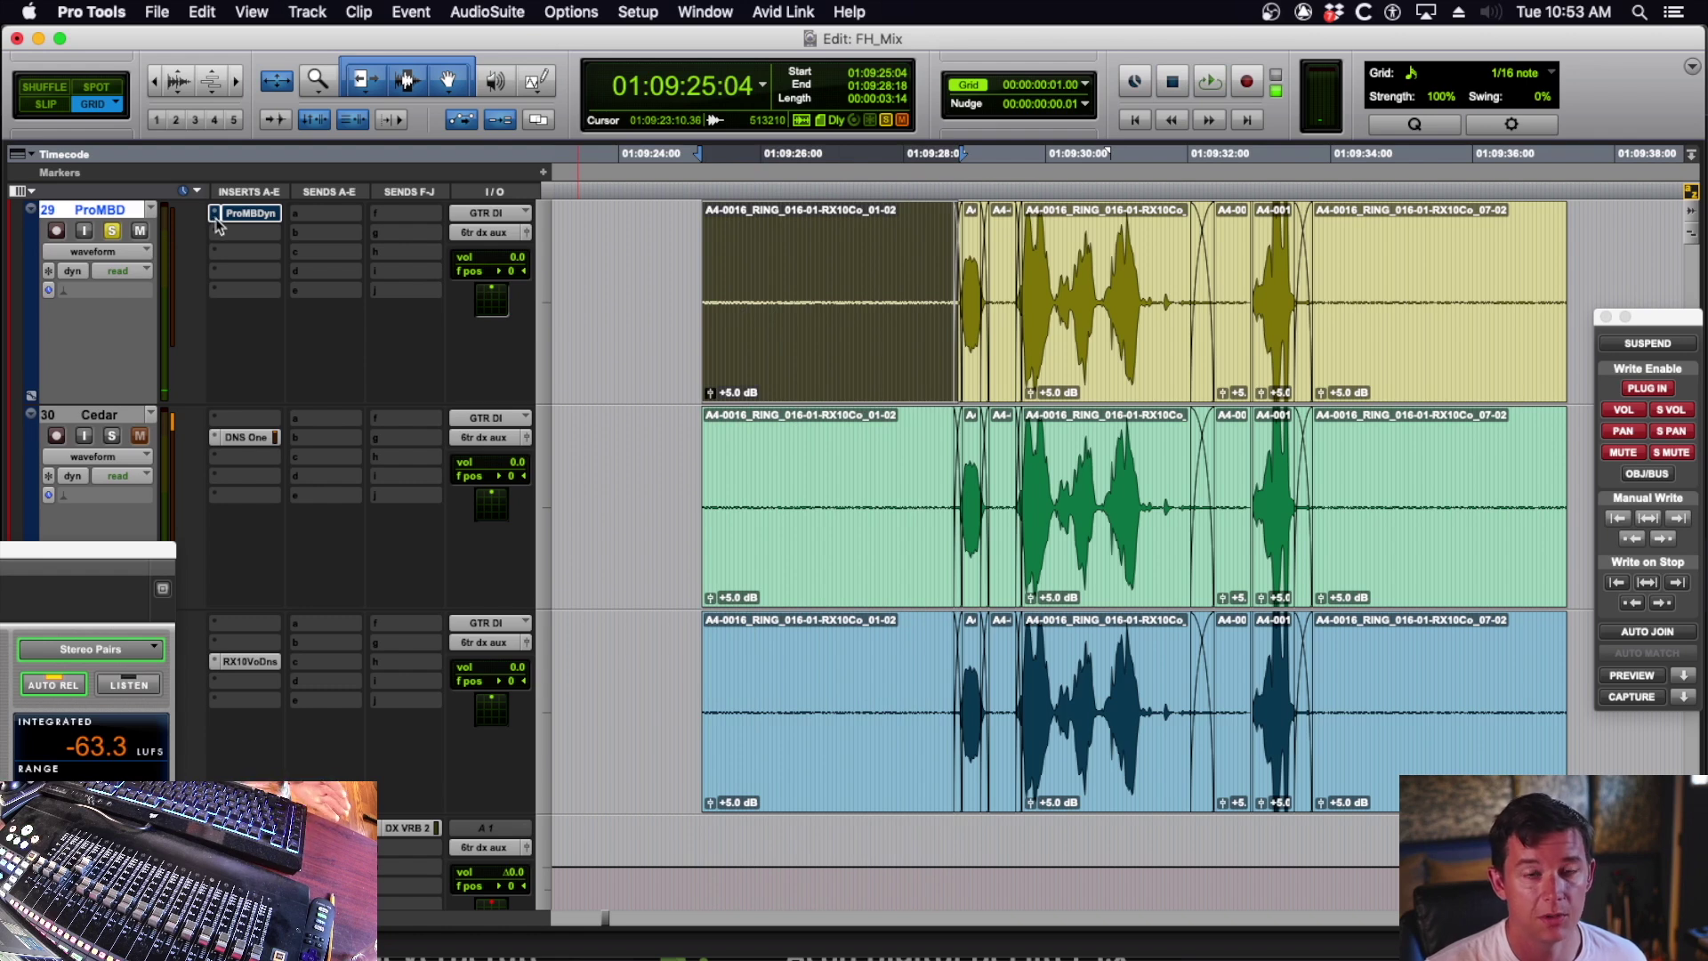
right_click(249, 218)
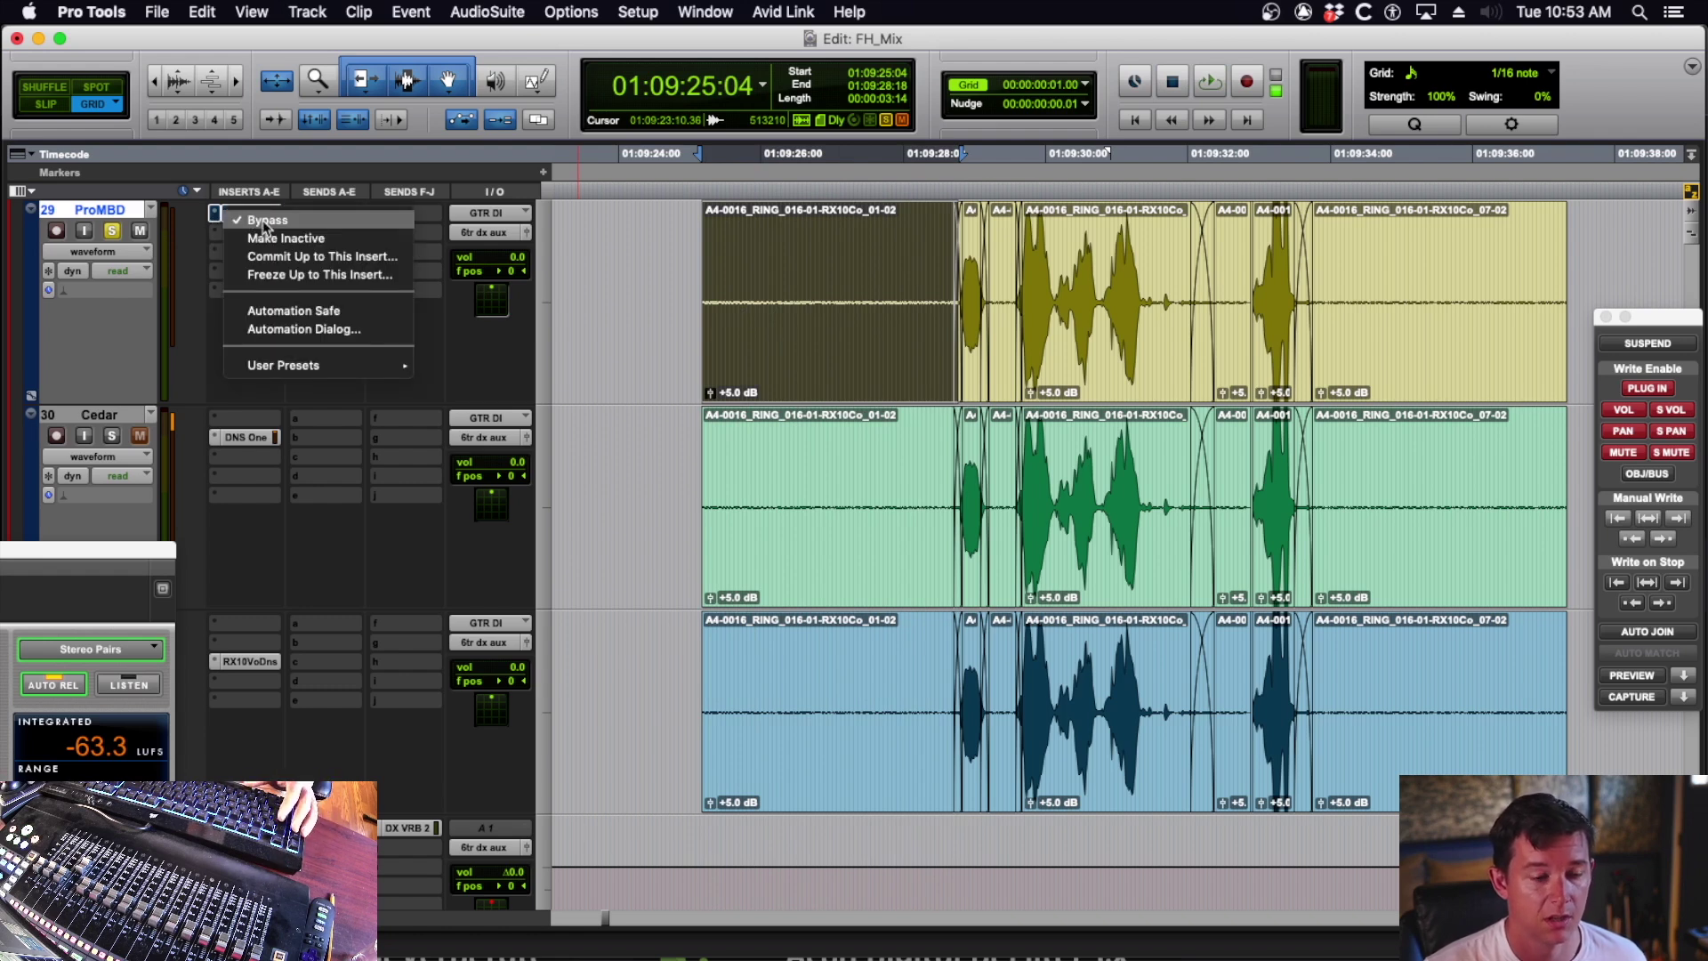
- Re-enable the multiband processing and play the first Cedar clip through Cedar DNS One
click(263, 222)
click(789, 512)
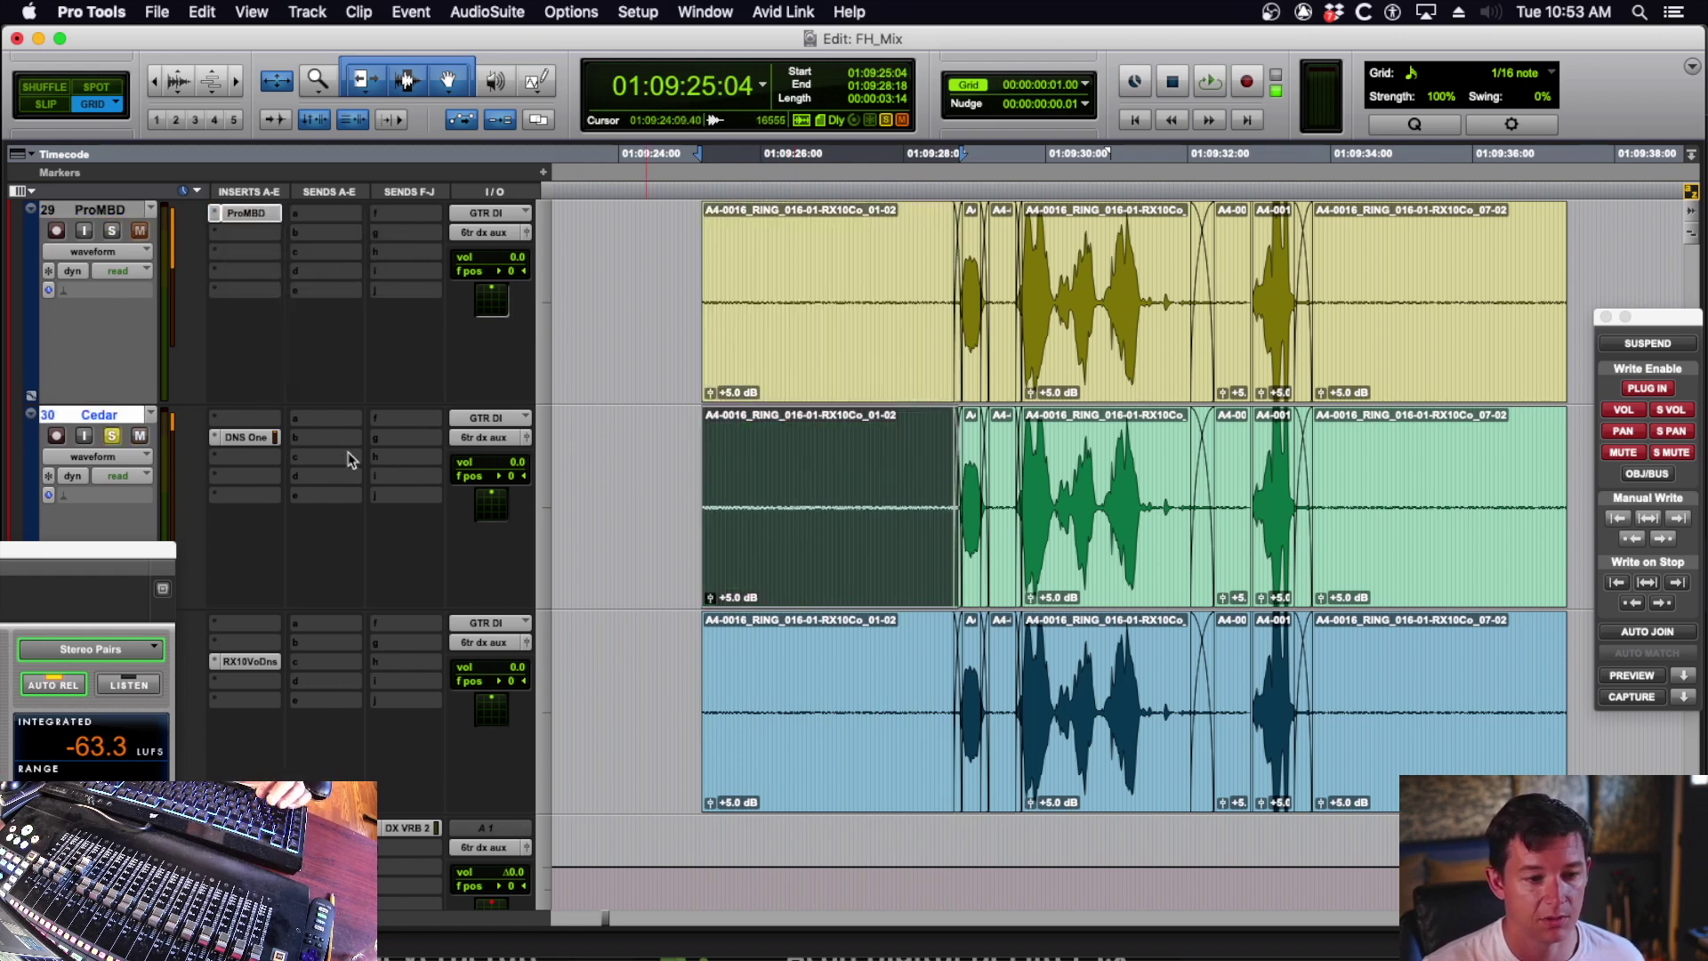
click(253, 436)
key(space)
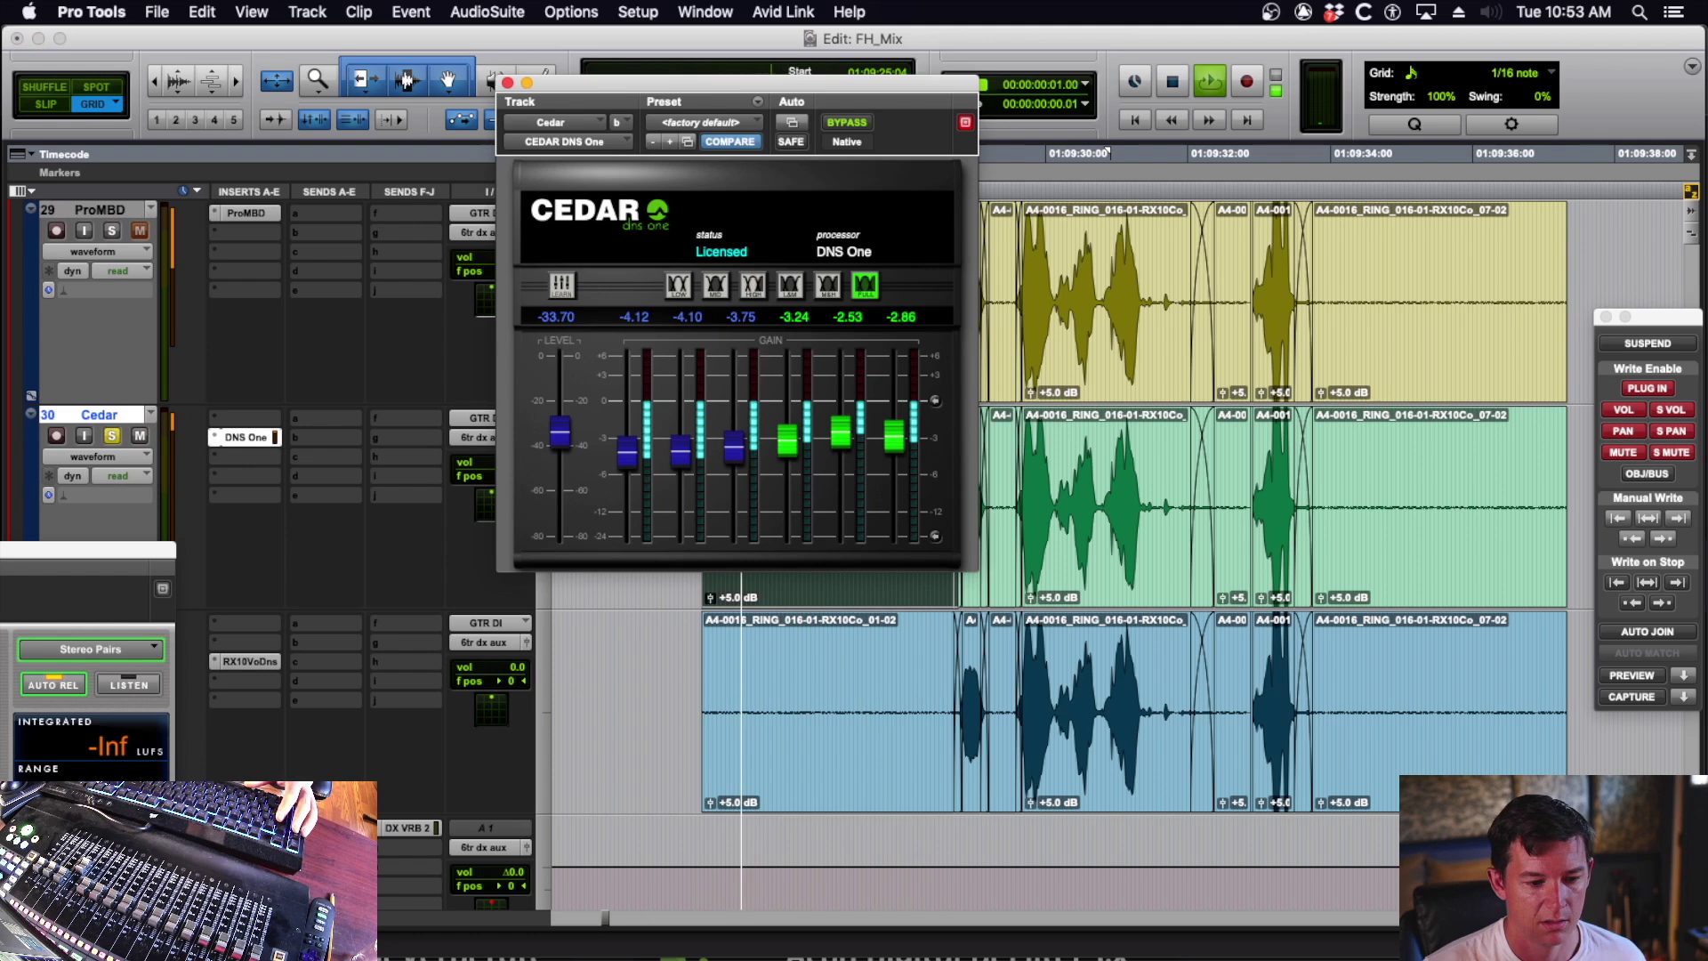
key(space)
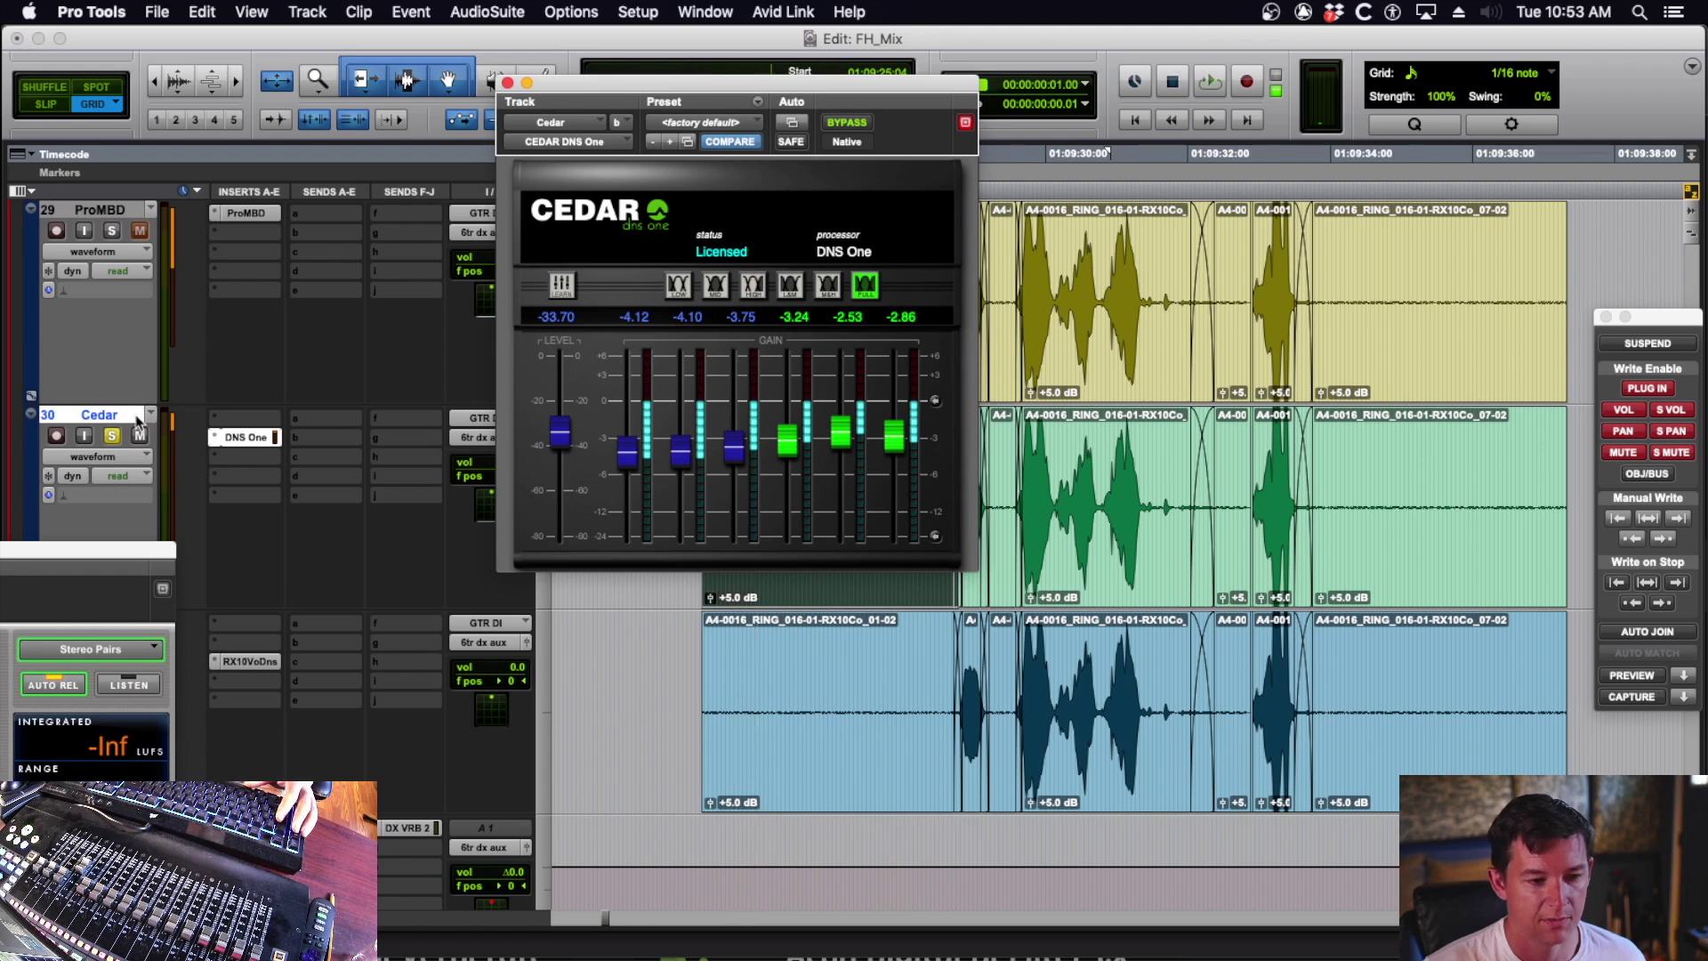
- Solo the iZotope track, check its RX Voice De-noise settings, and close the plug-in windows
scroll(138, 422, down, 2)
click(112, 436)
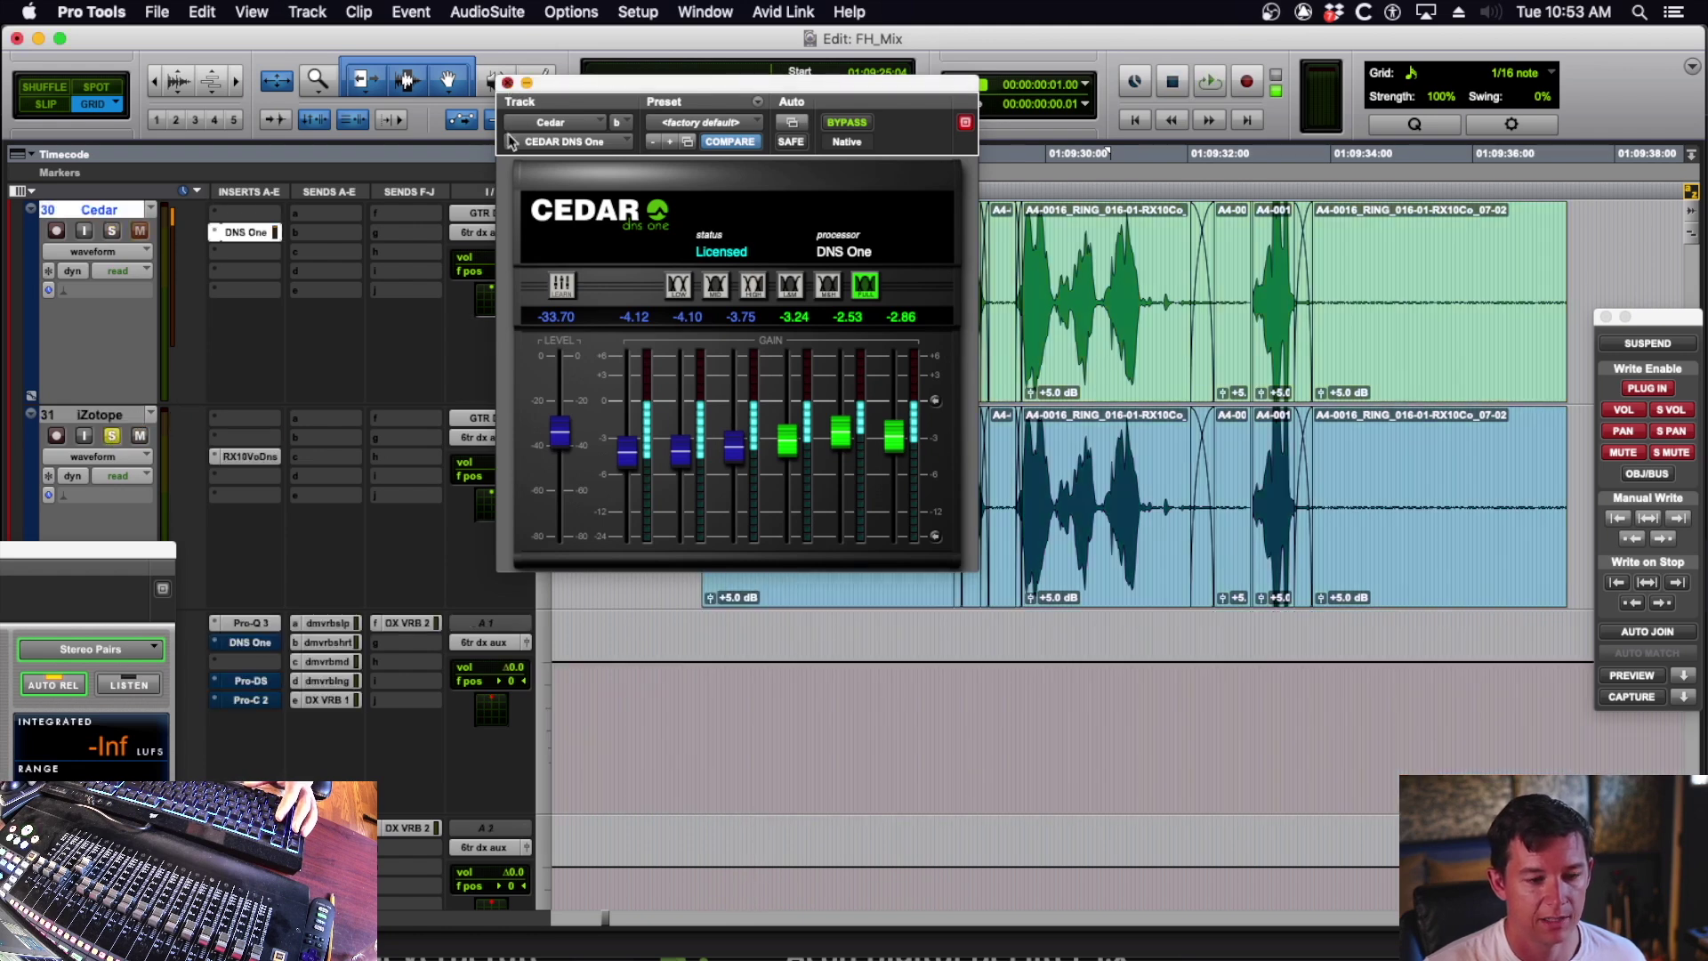
key(super+w)
click(762, 541)
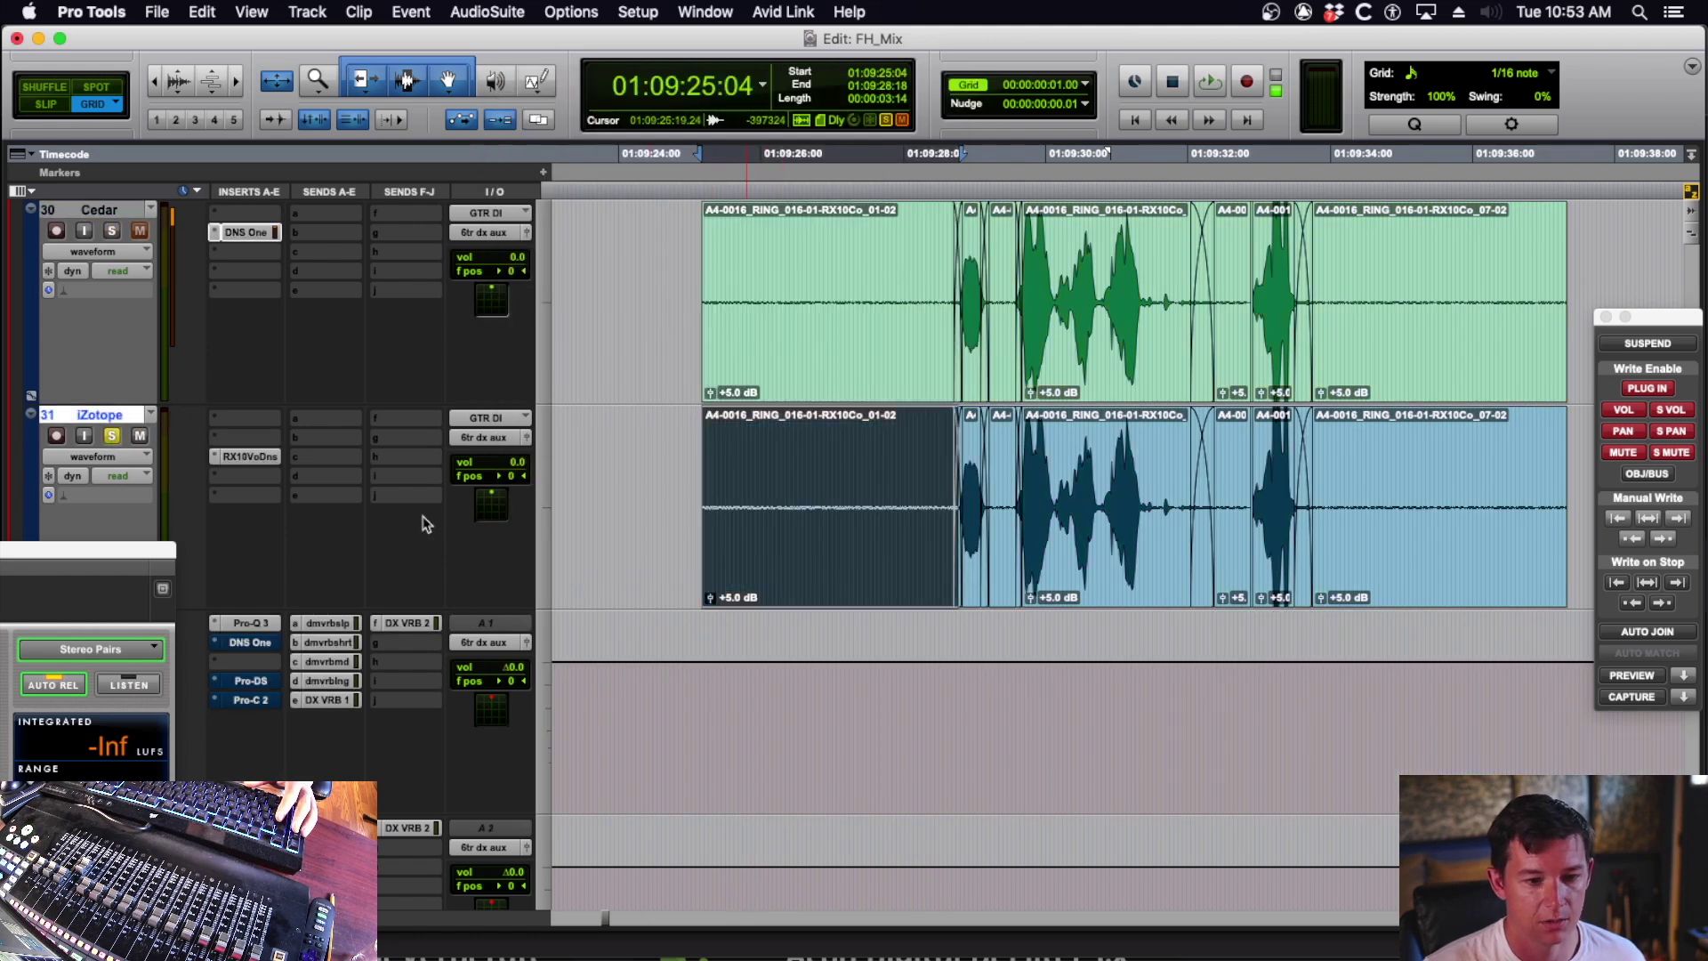
click(250, 456)
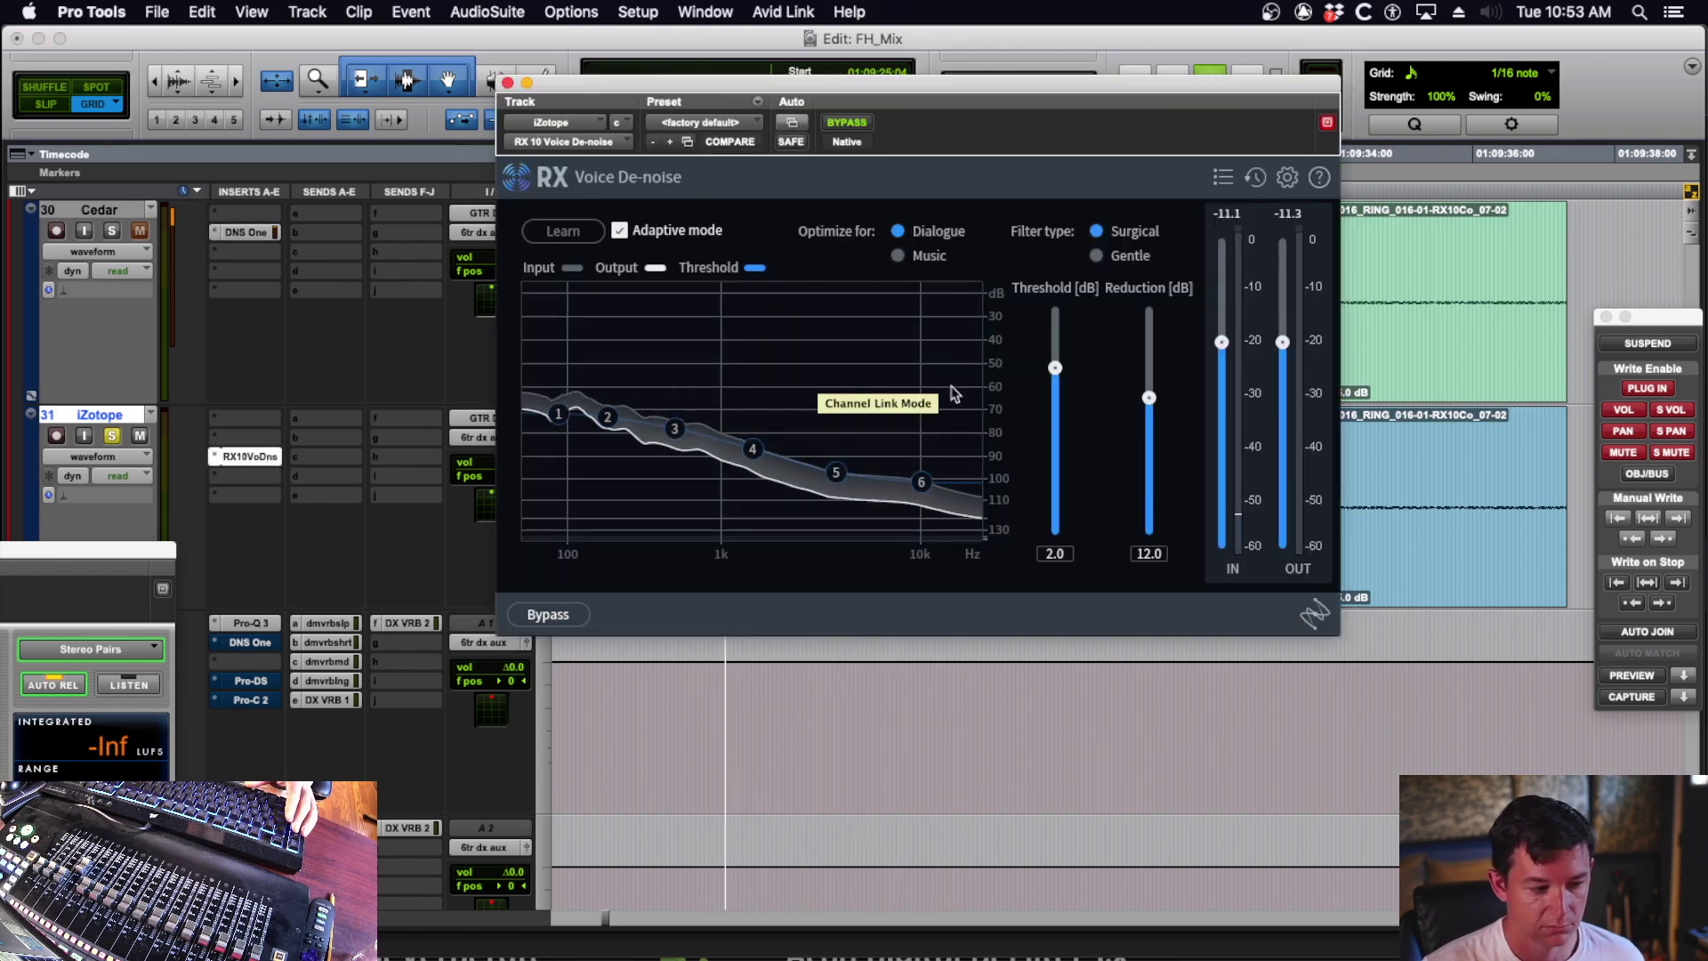
key(space)
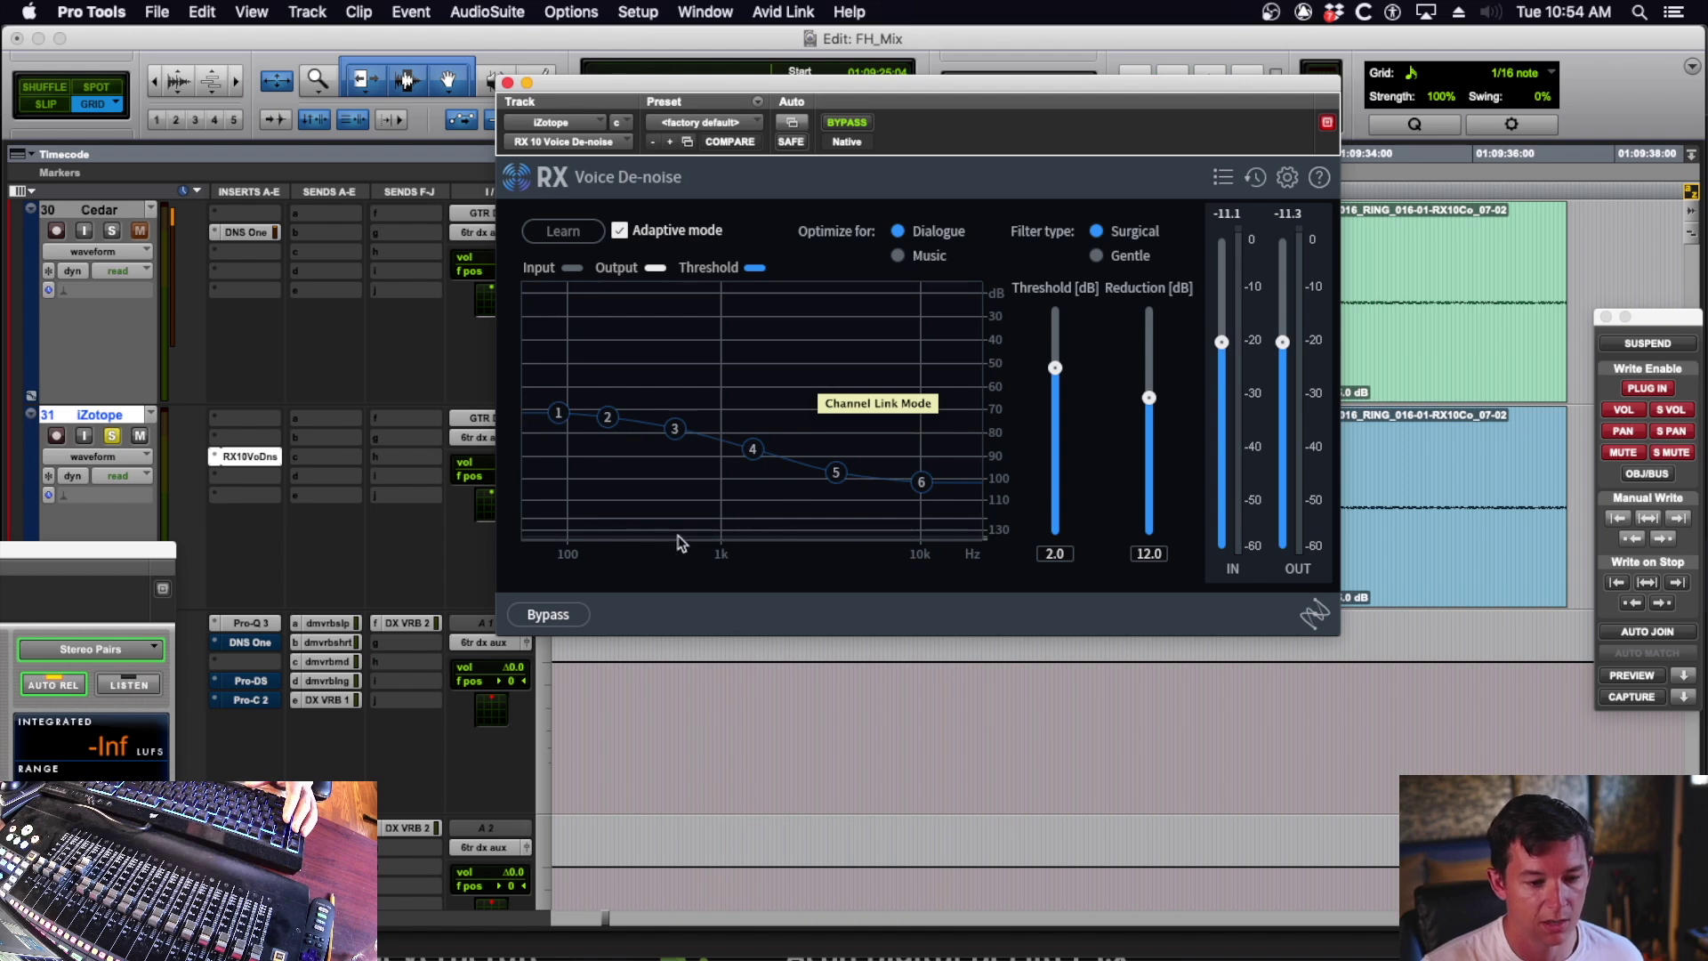
click(507, 83)
- Select the ProMBD dialogue from 01:09:27:08 to 01:09:34:20 and play it
click(862, 389)
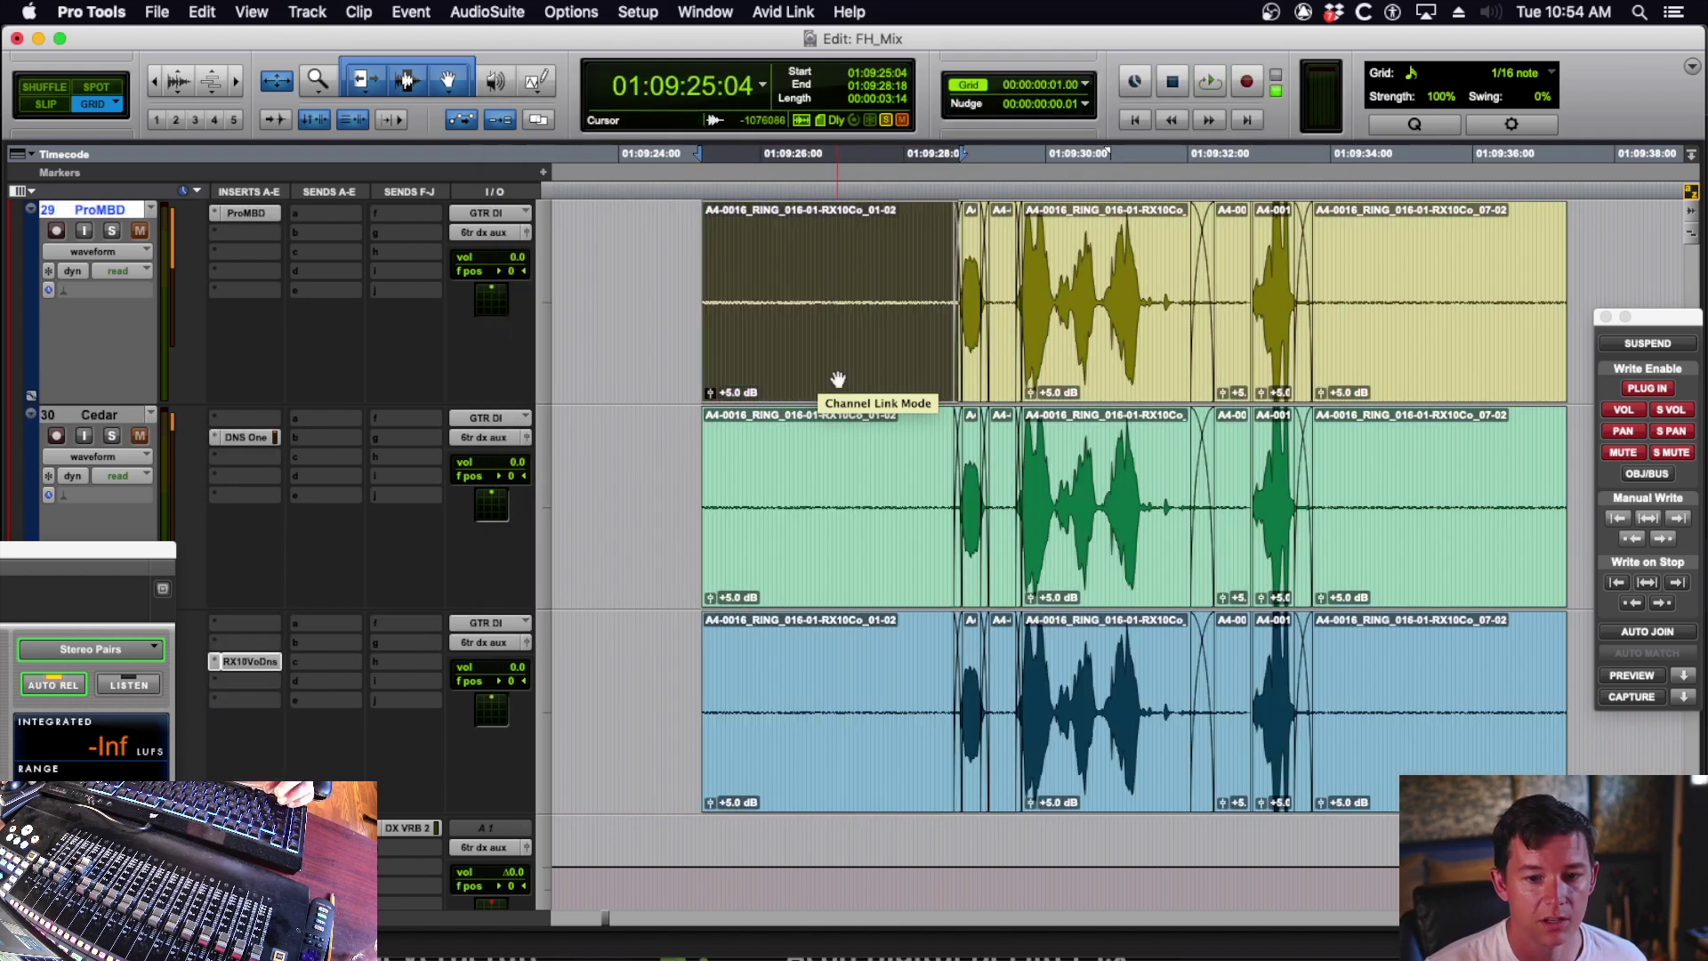
scroll(1086, 367, right, 3)
shift+click(1222, 370)
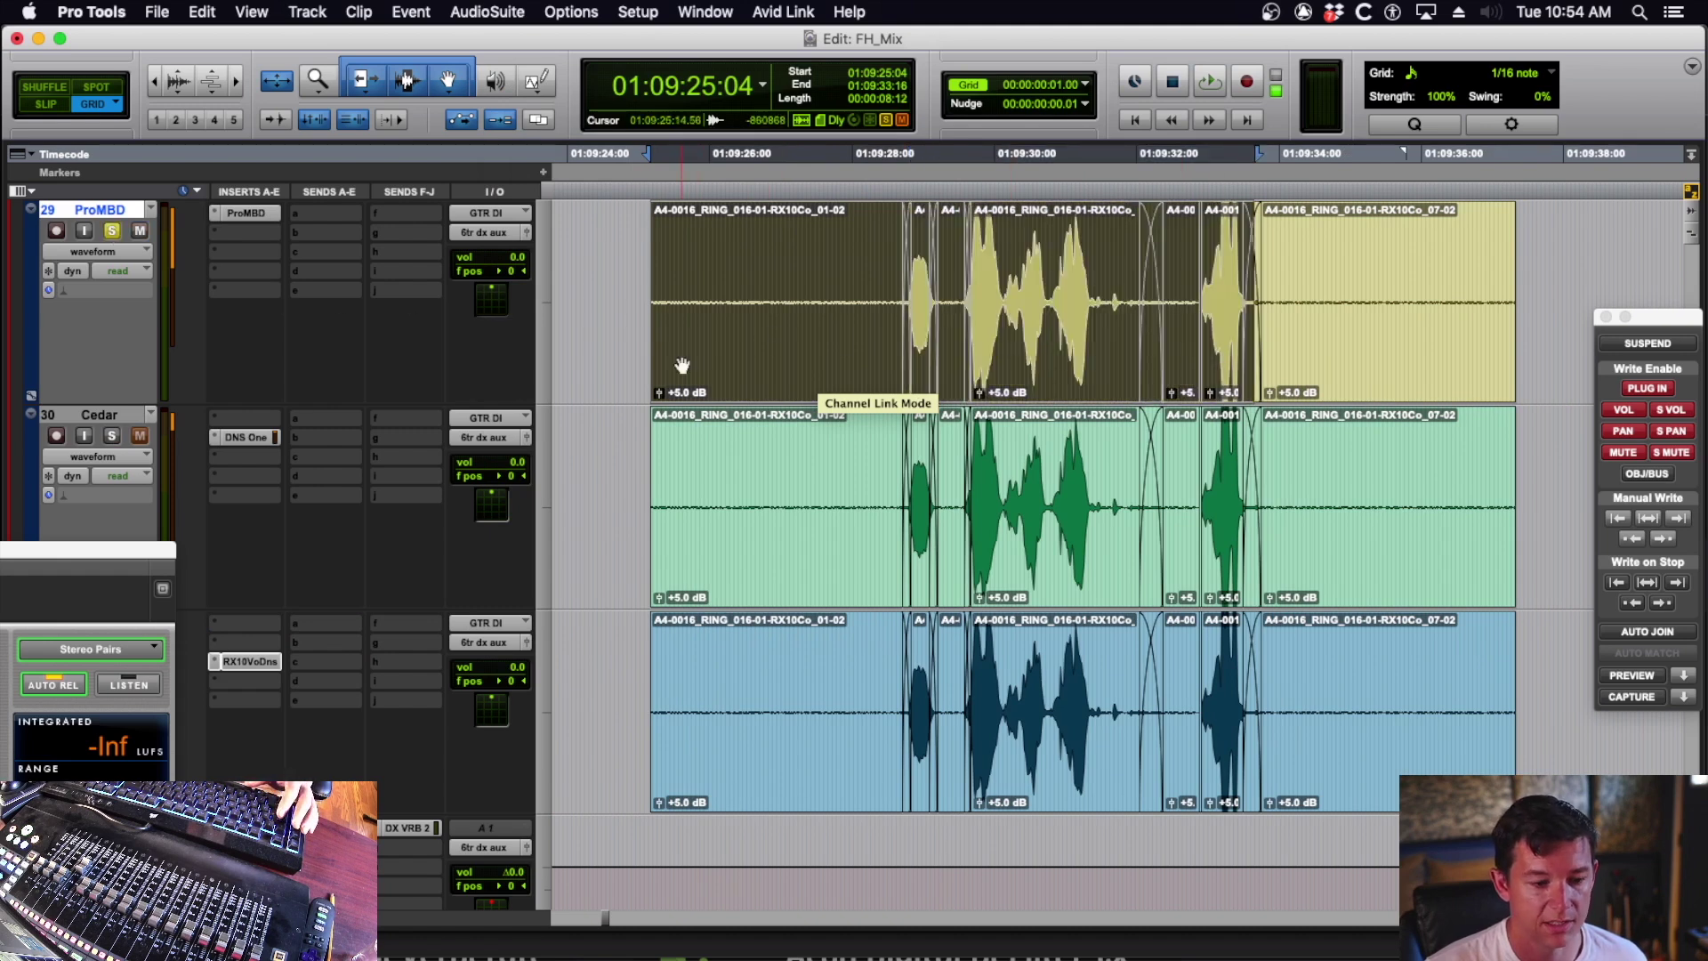
drag(805, 272, 1339, 296)
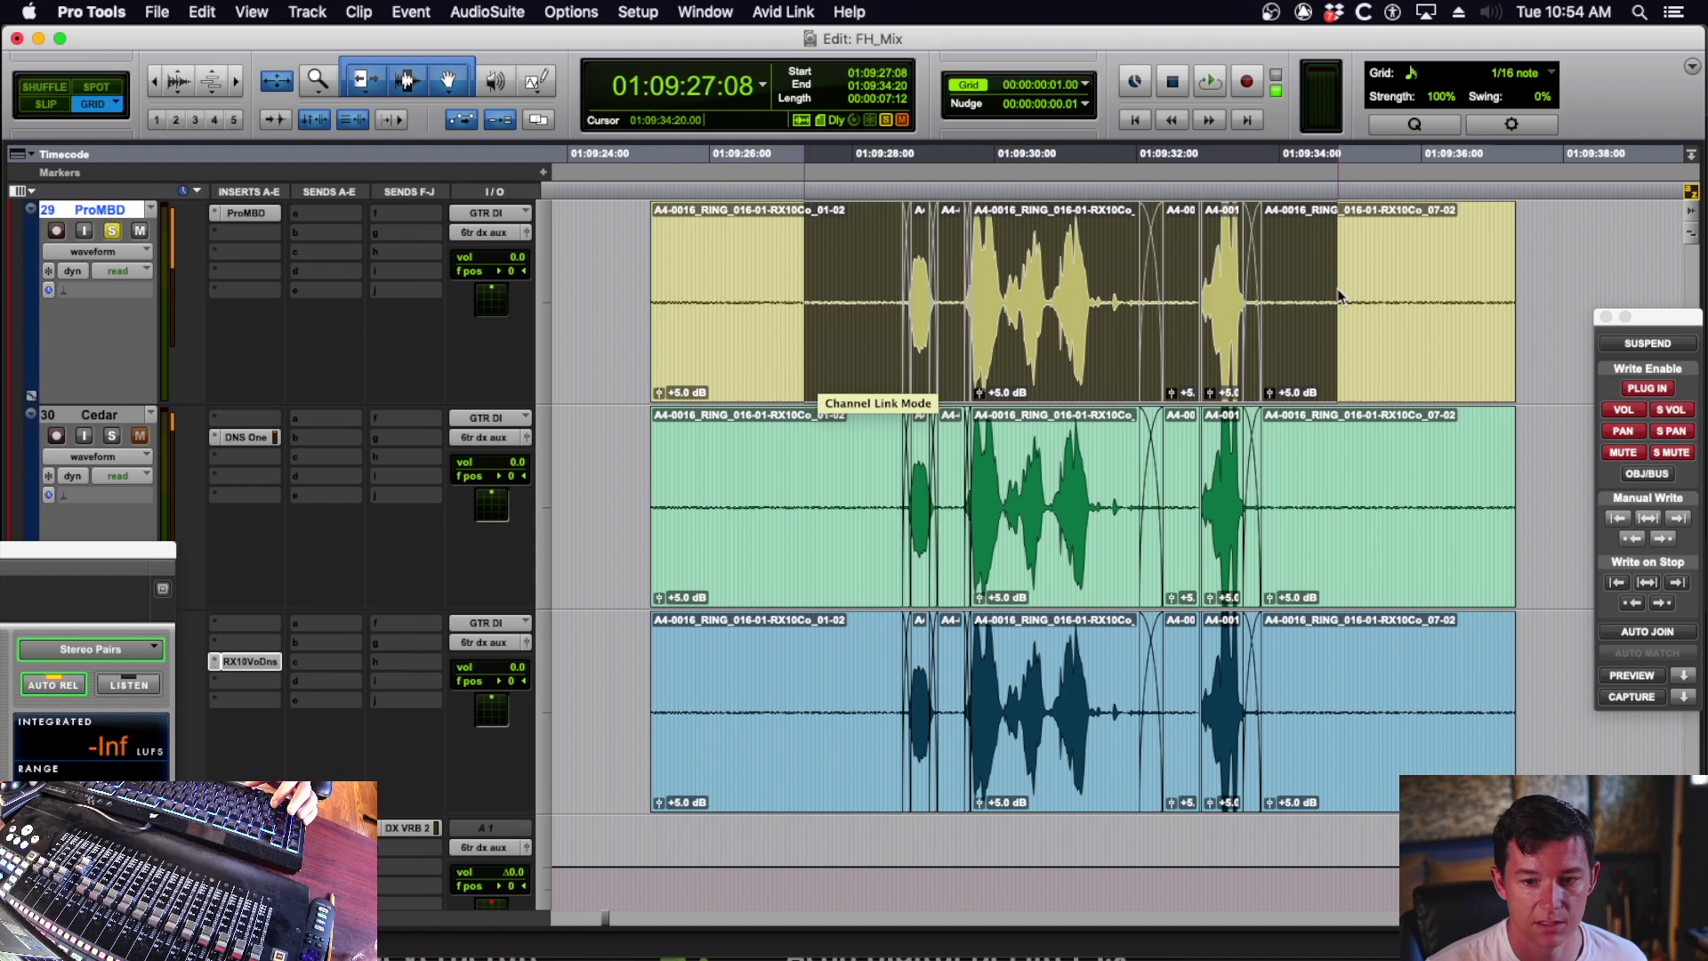
scroll(1335, 289, right, 6)
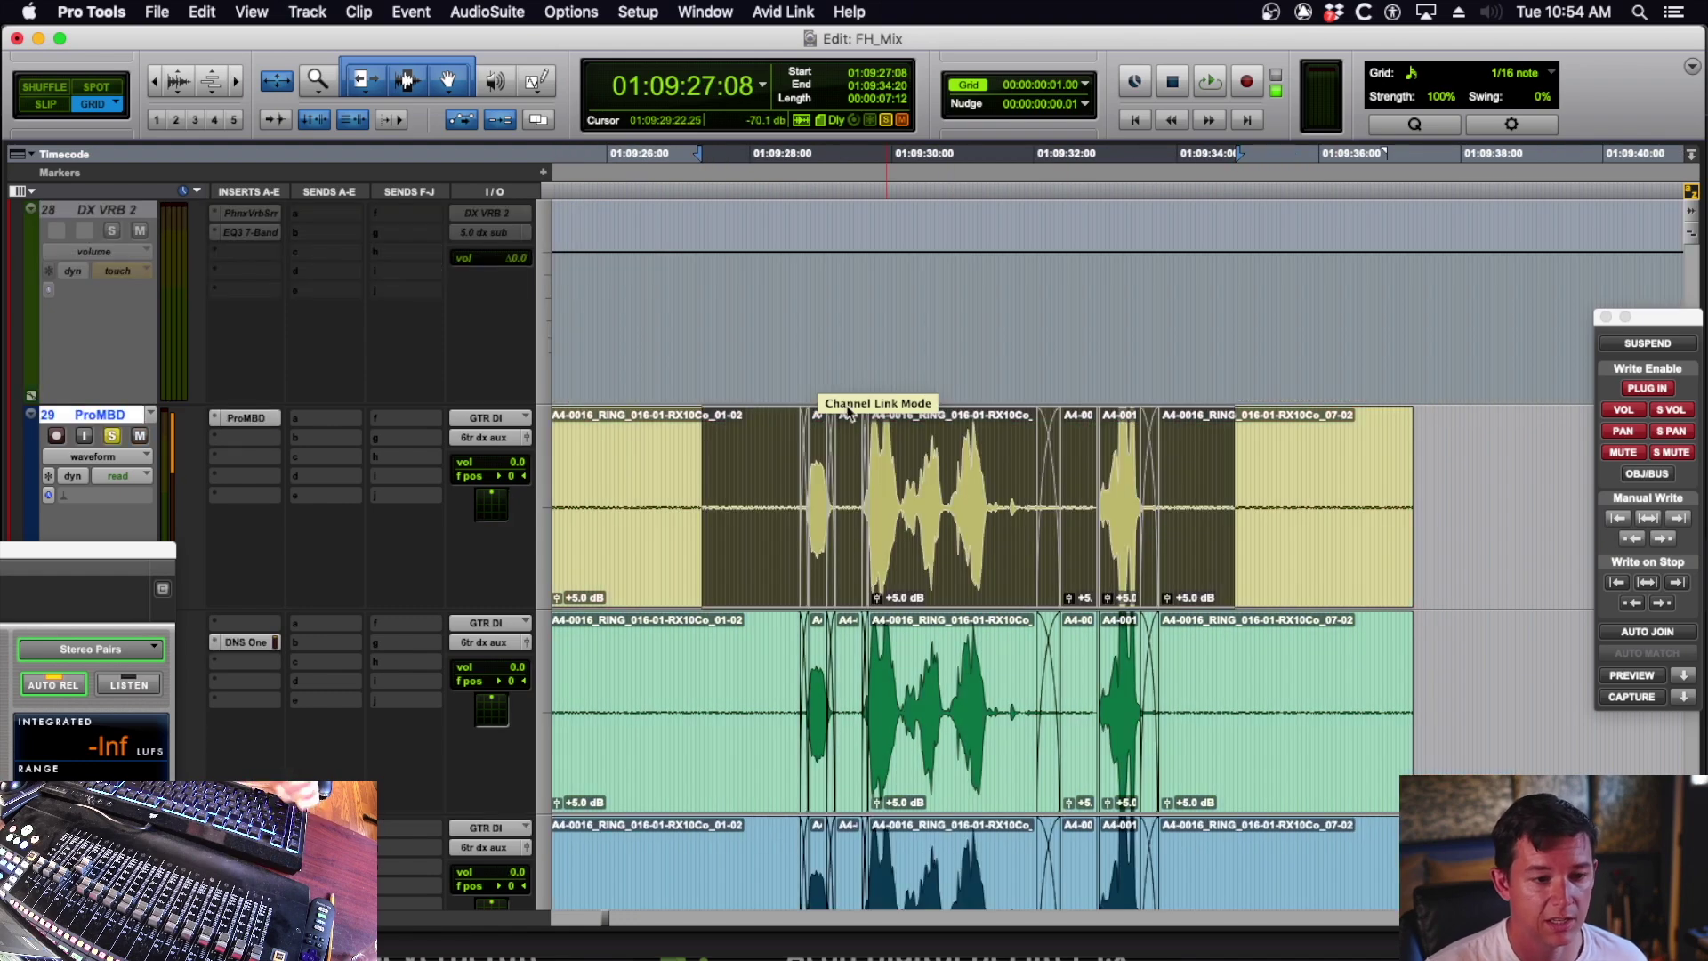
scroll(857, 407, down, 3)
scroll(847, 409, up, 3)
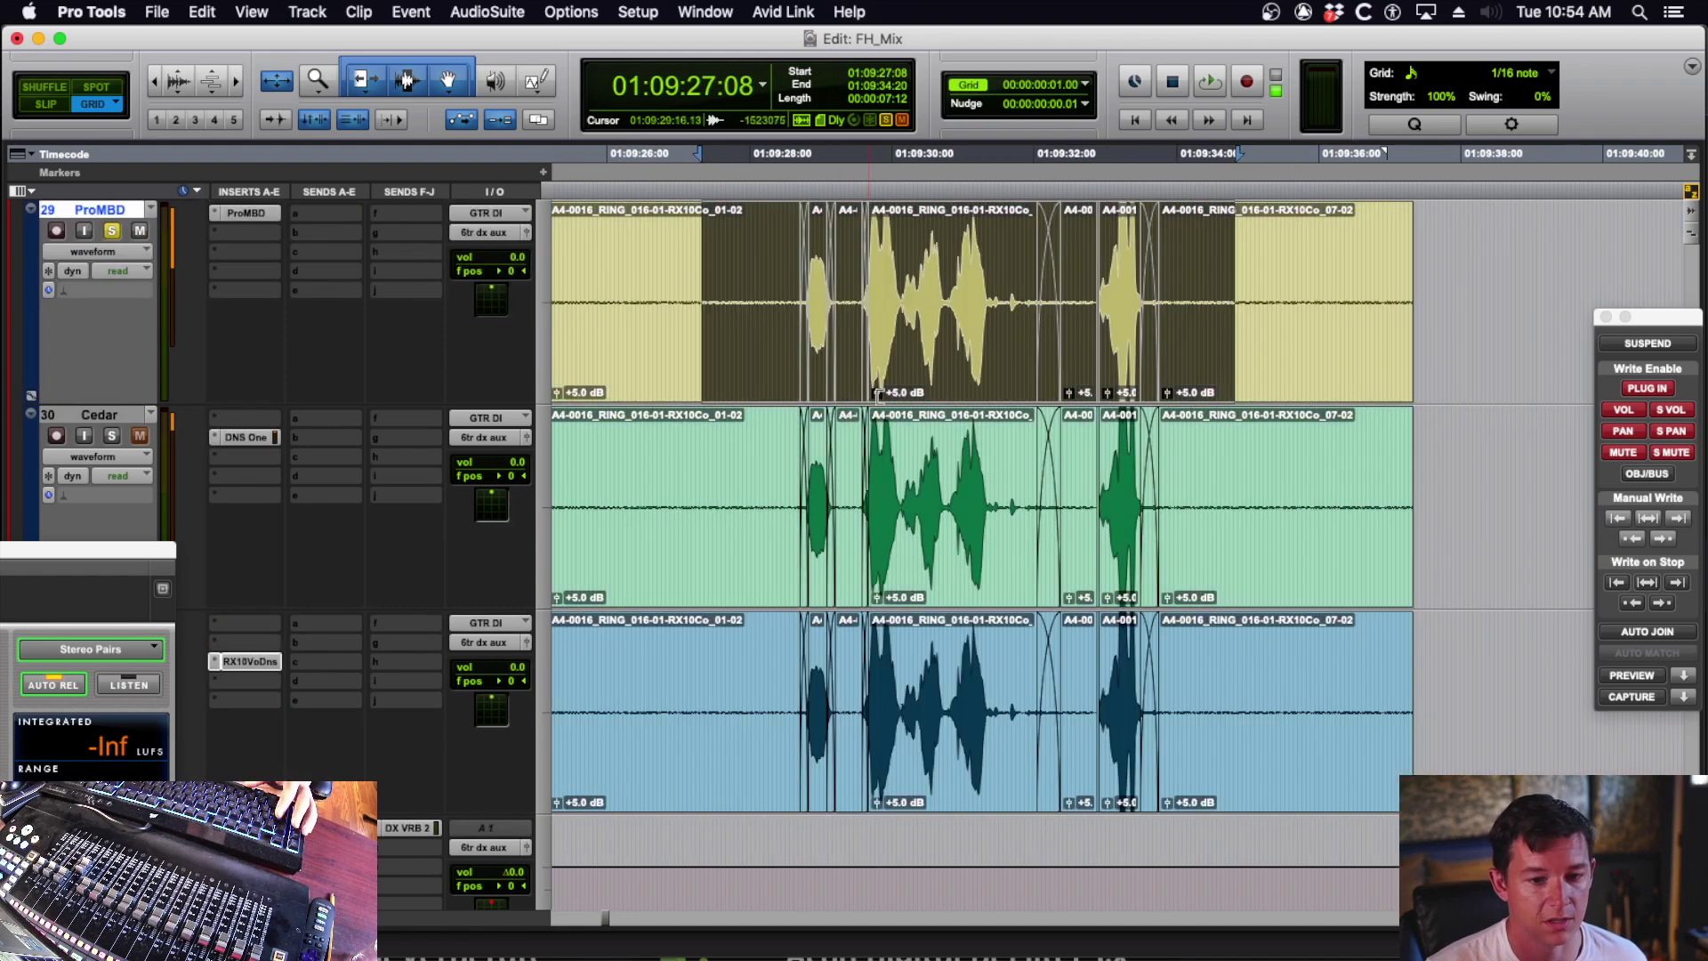
key(space)
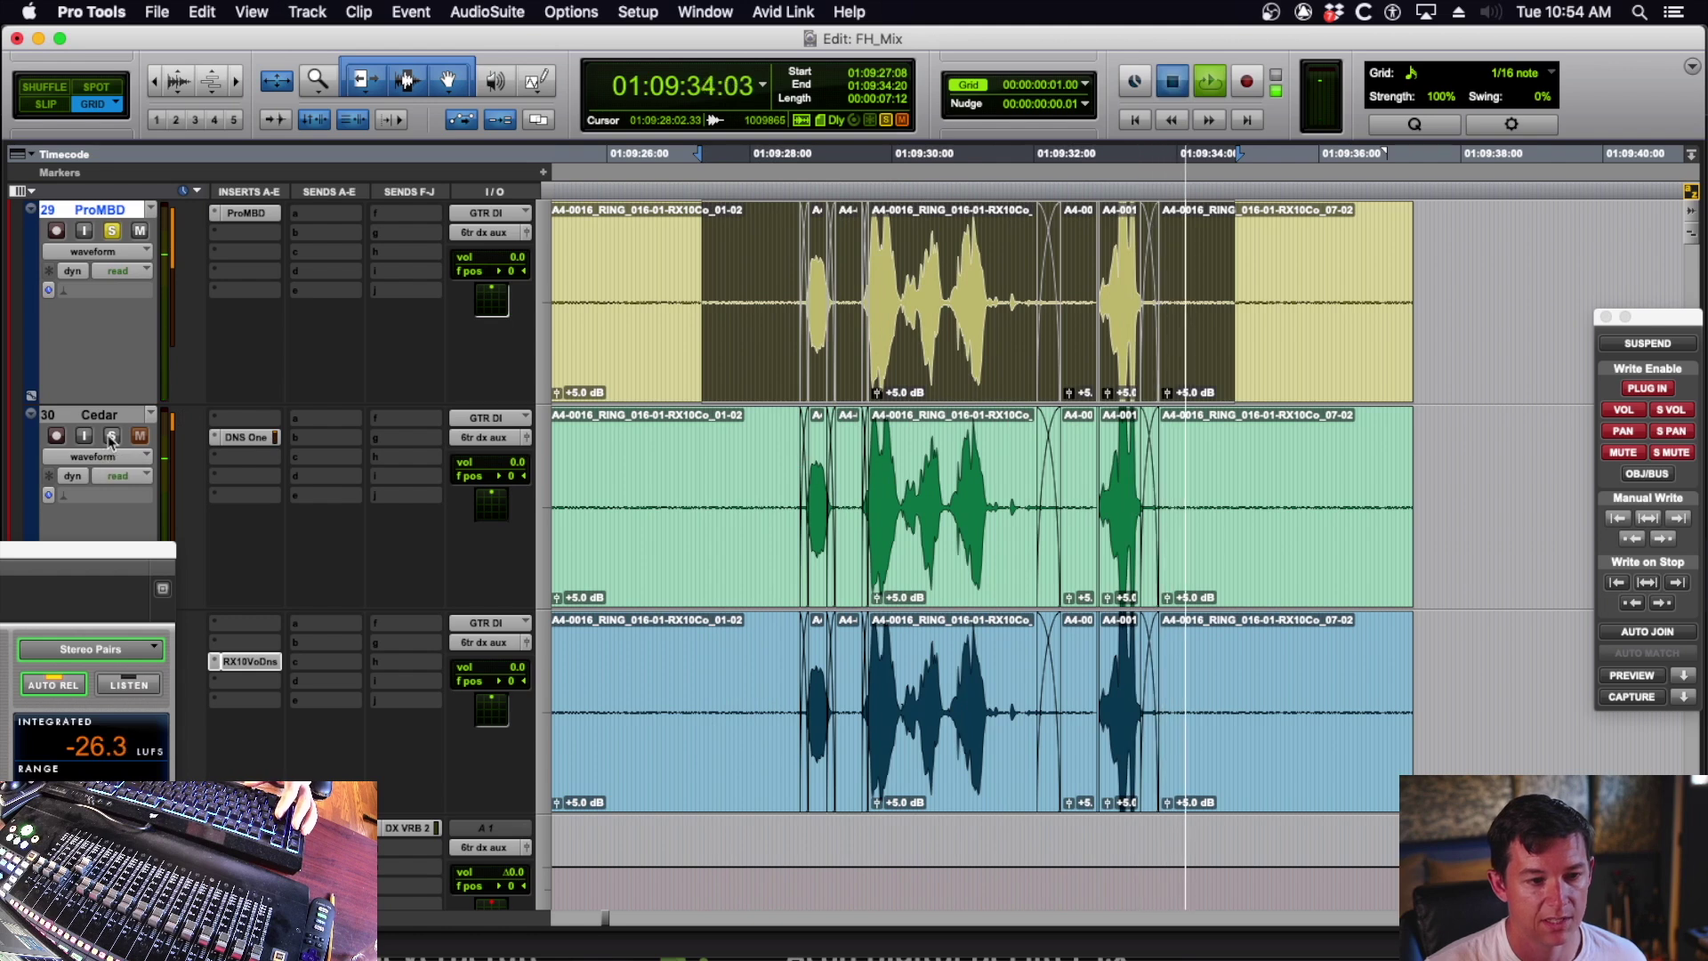
key(space)
key(space)
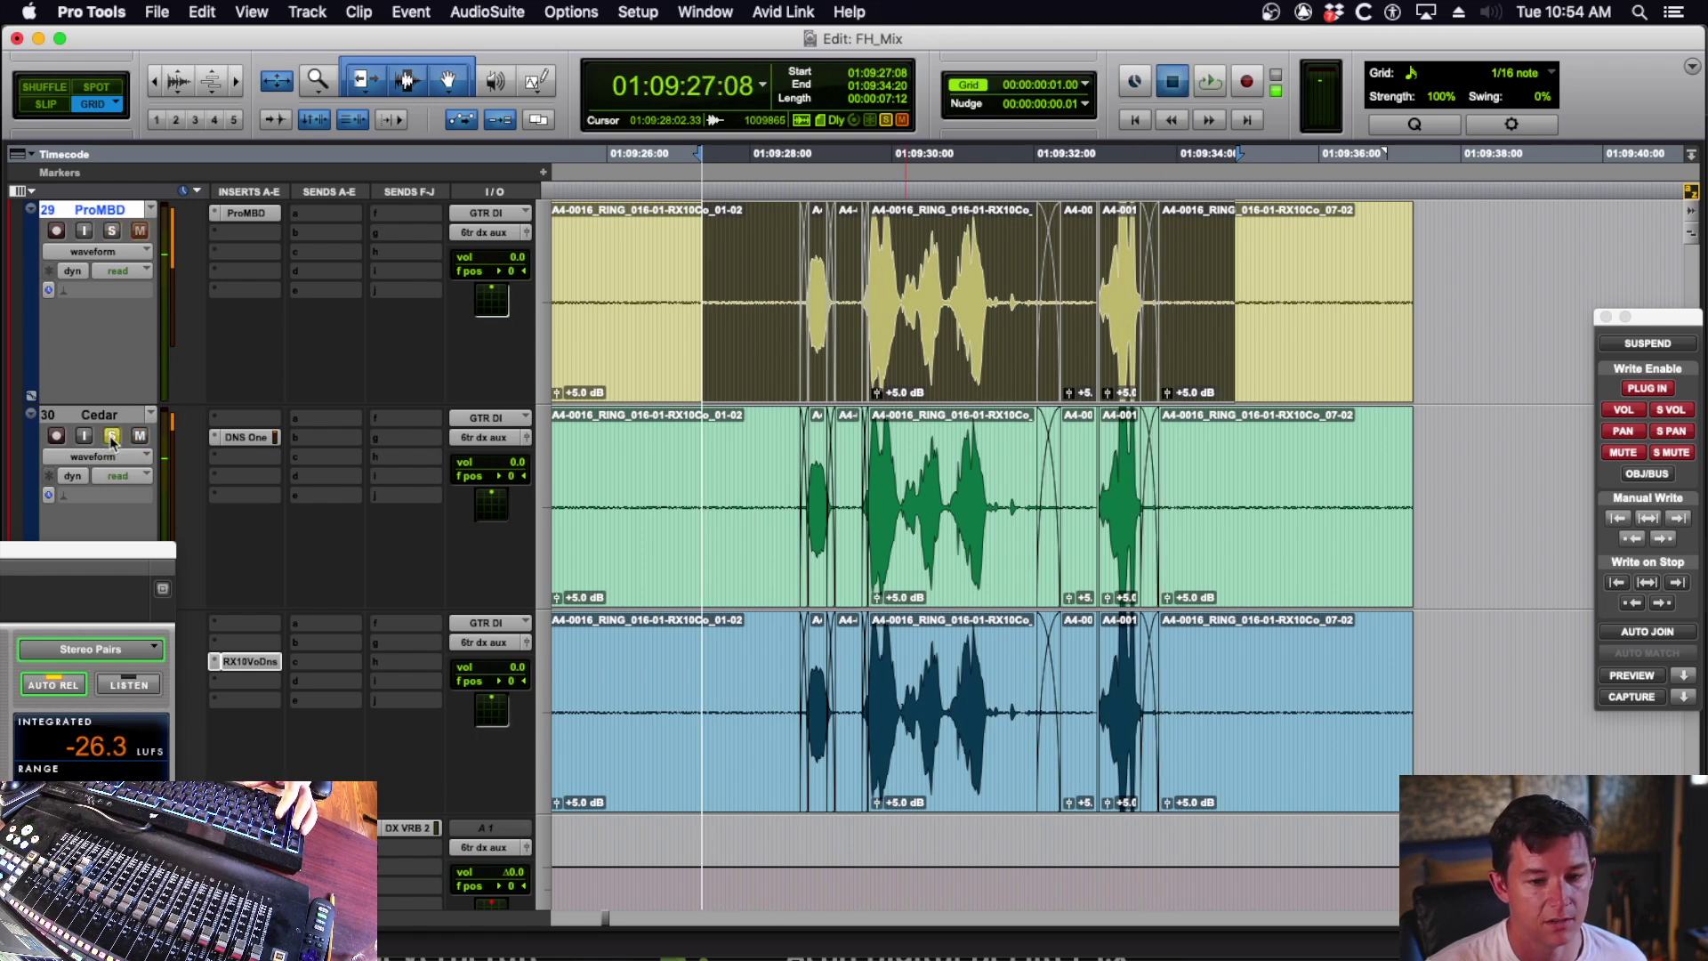
- Solo the iZotope track instead of Cedar and replay the same dialogue
scroll(263, 442, down, 2)
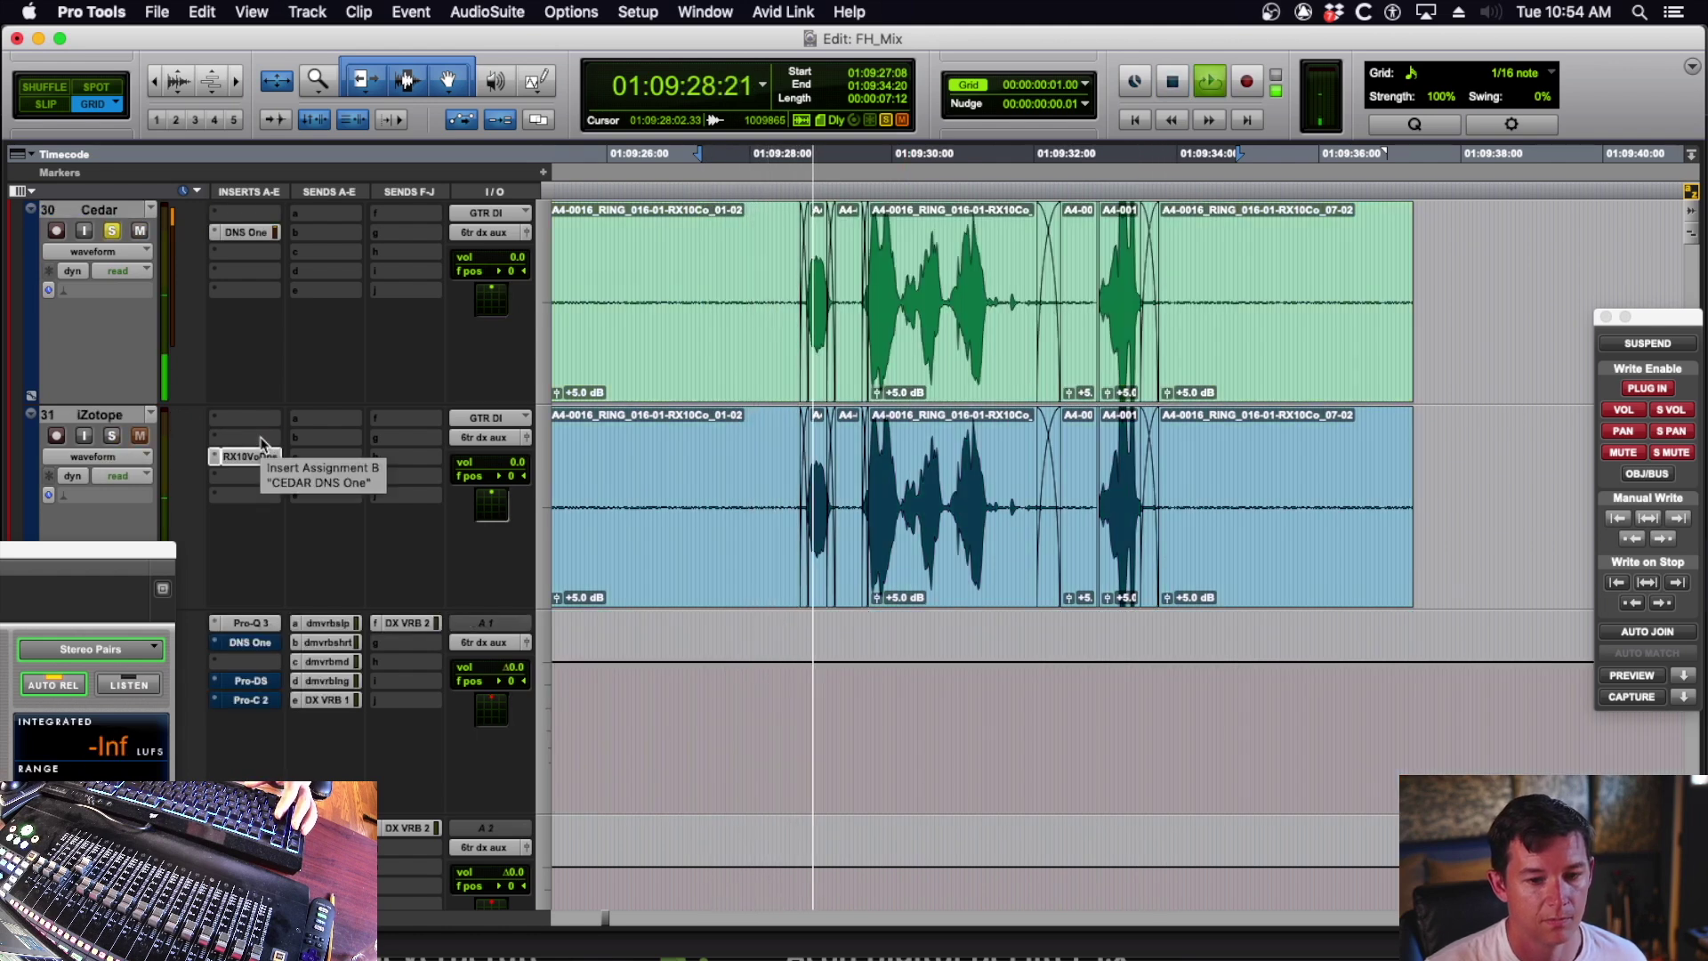
click(113, 434)
key(space)
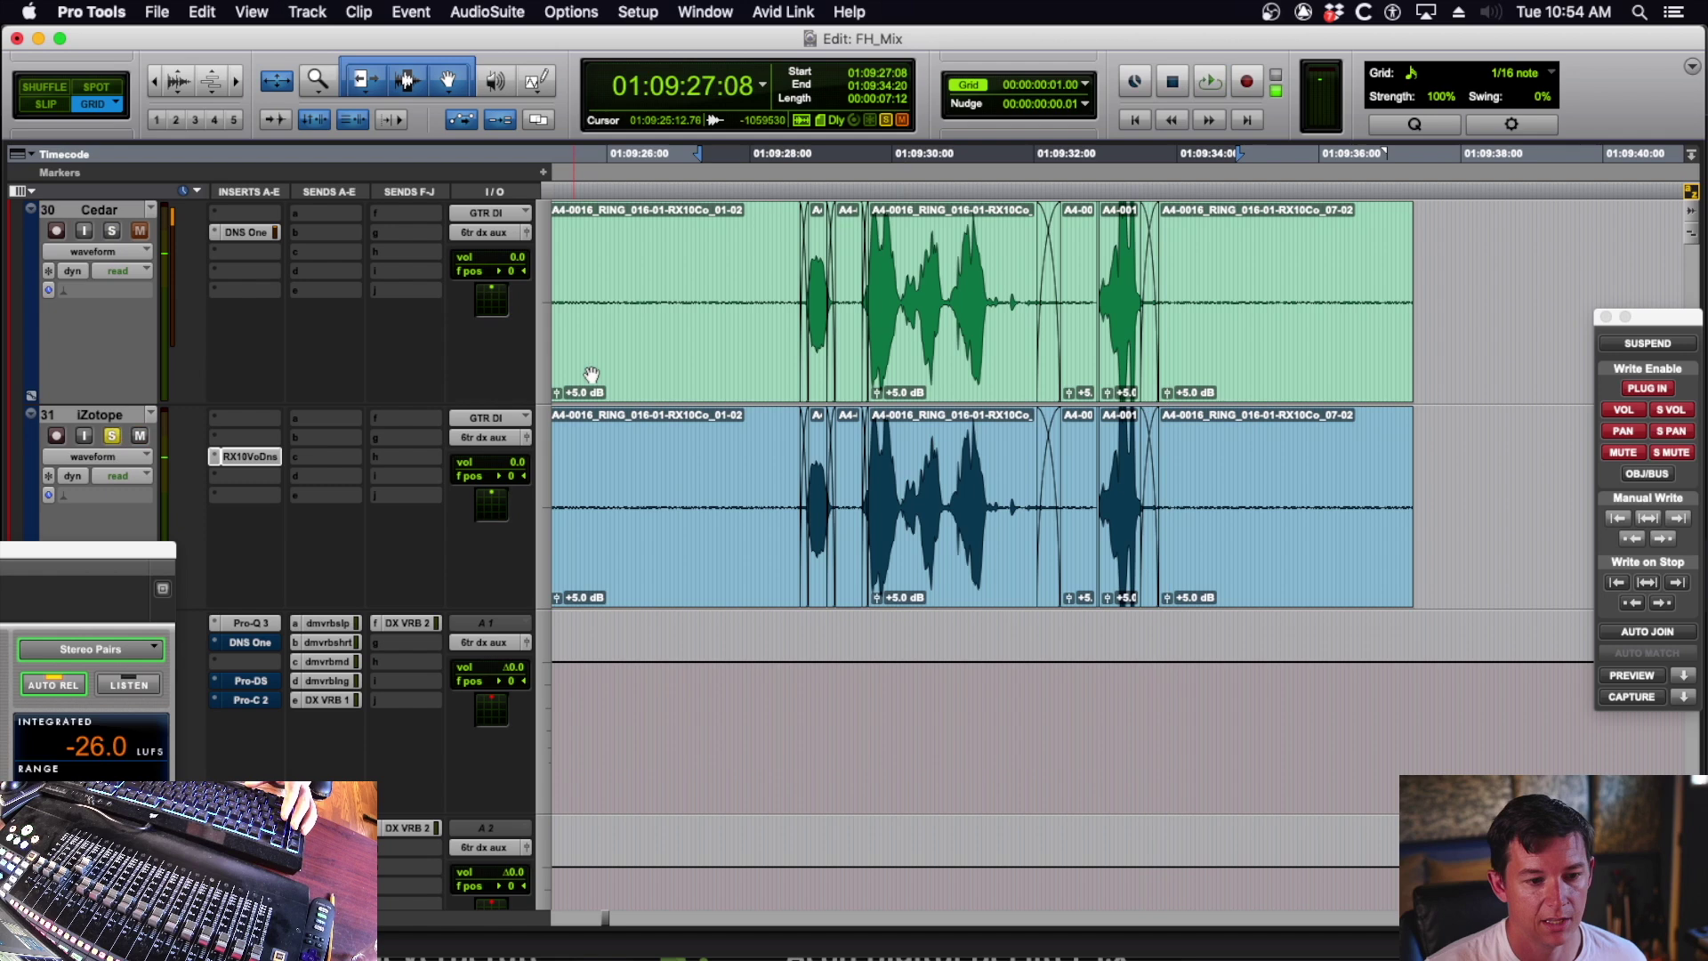
key(space)
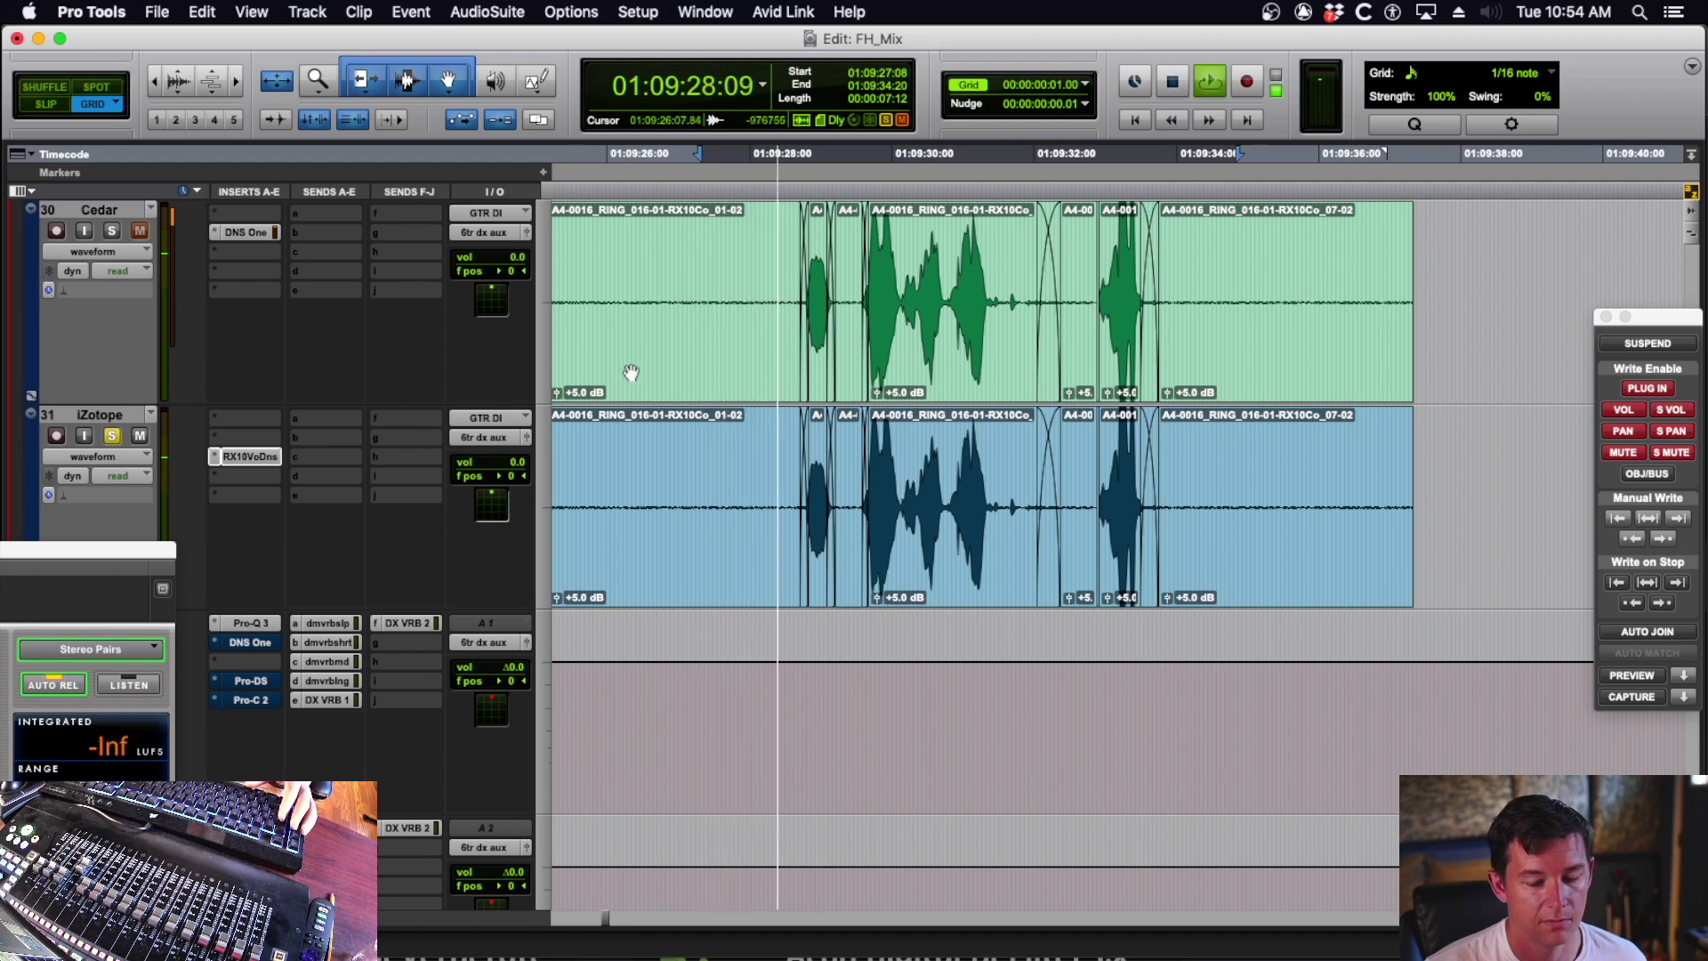
scroll(631, 372, up, 2)
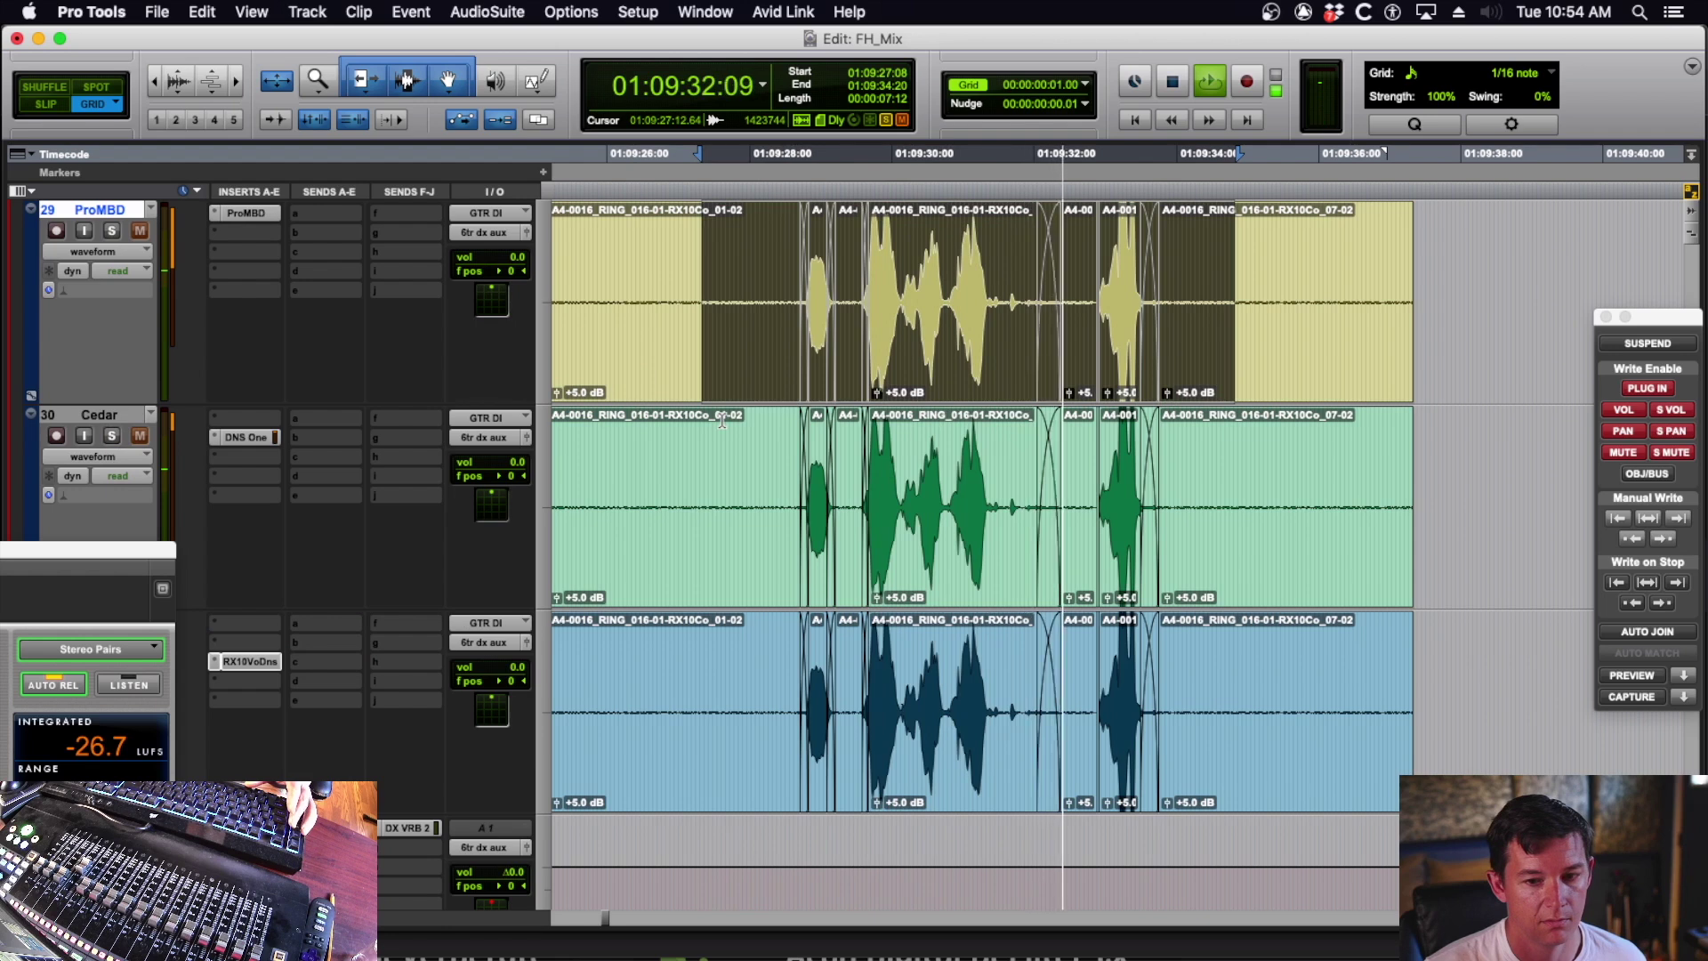
key(space)
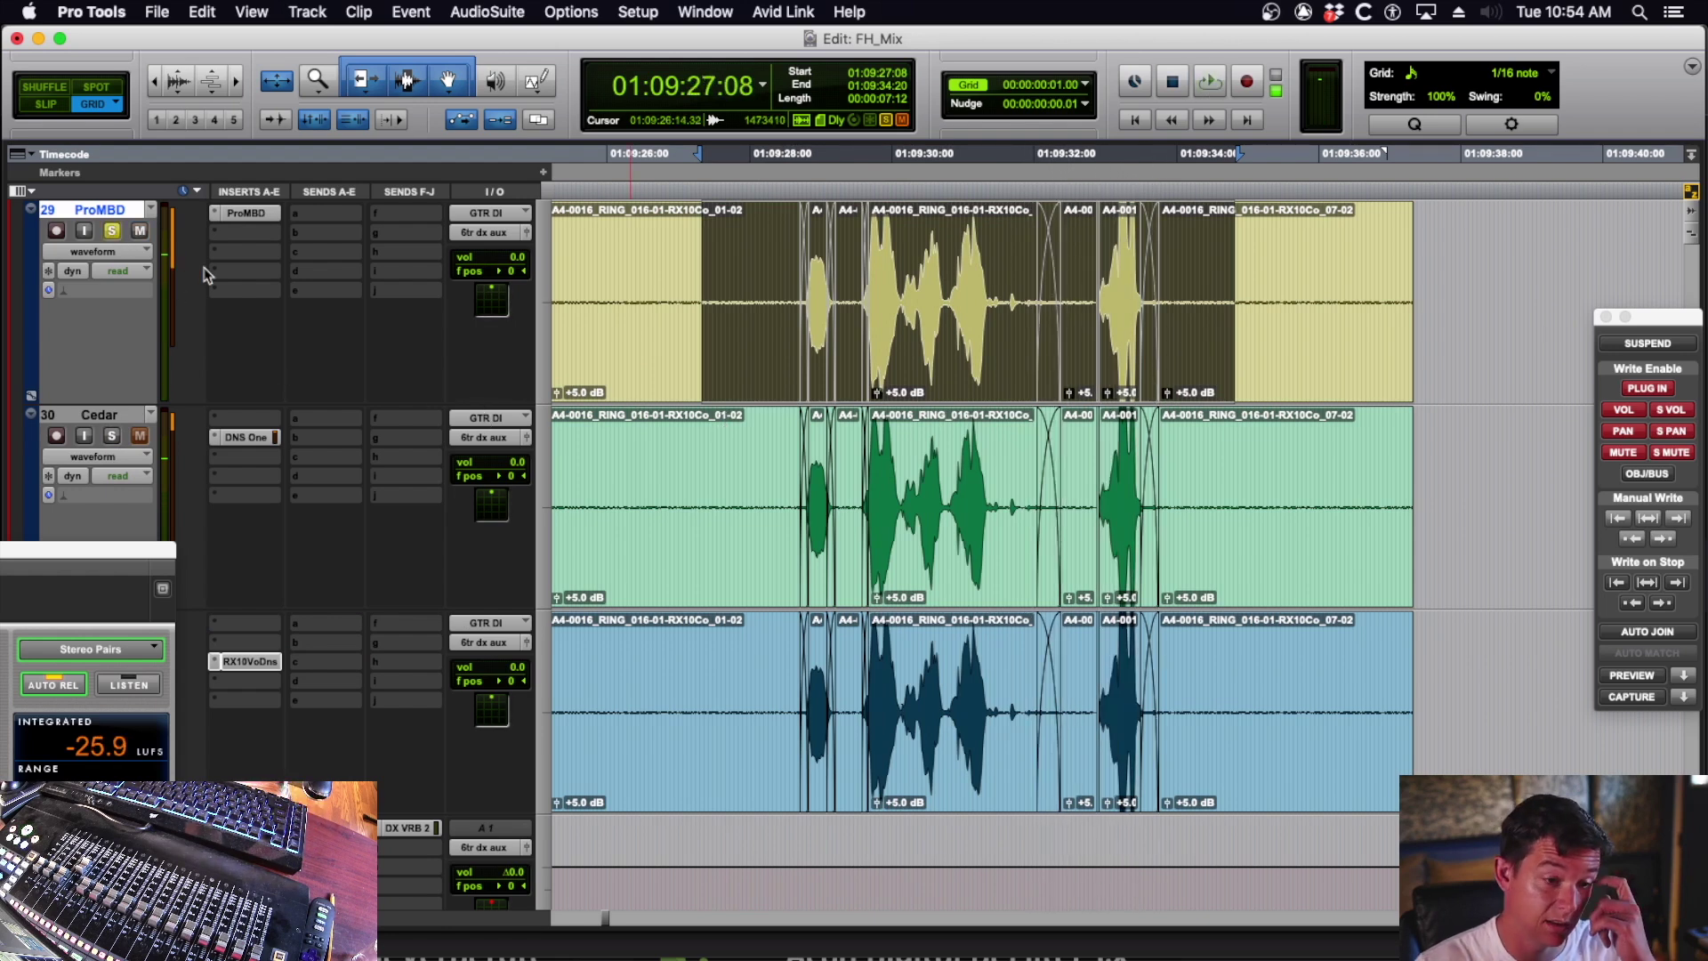
- Reduce band 3 depth to -7.4 dB and band 4 depth to -6.9 dB
click(246, 214)
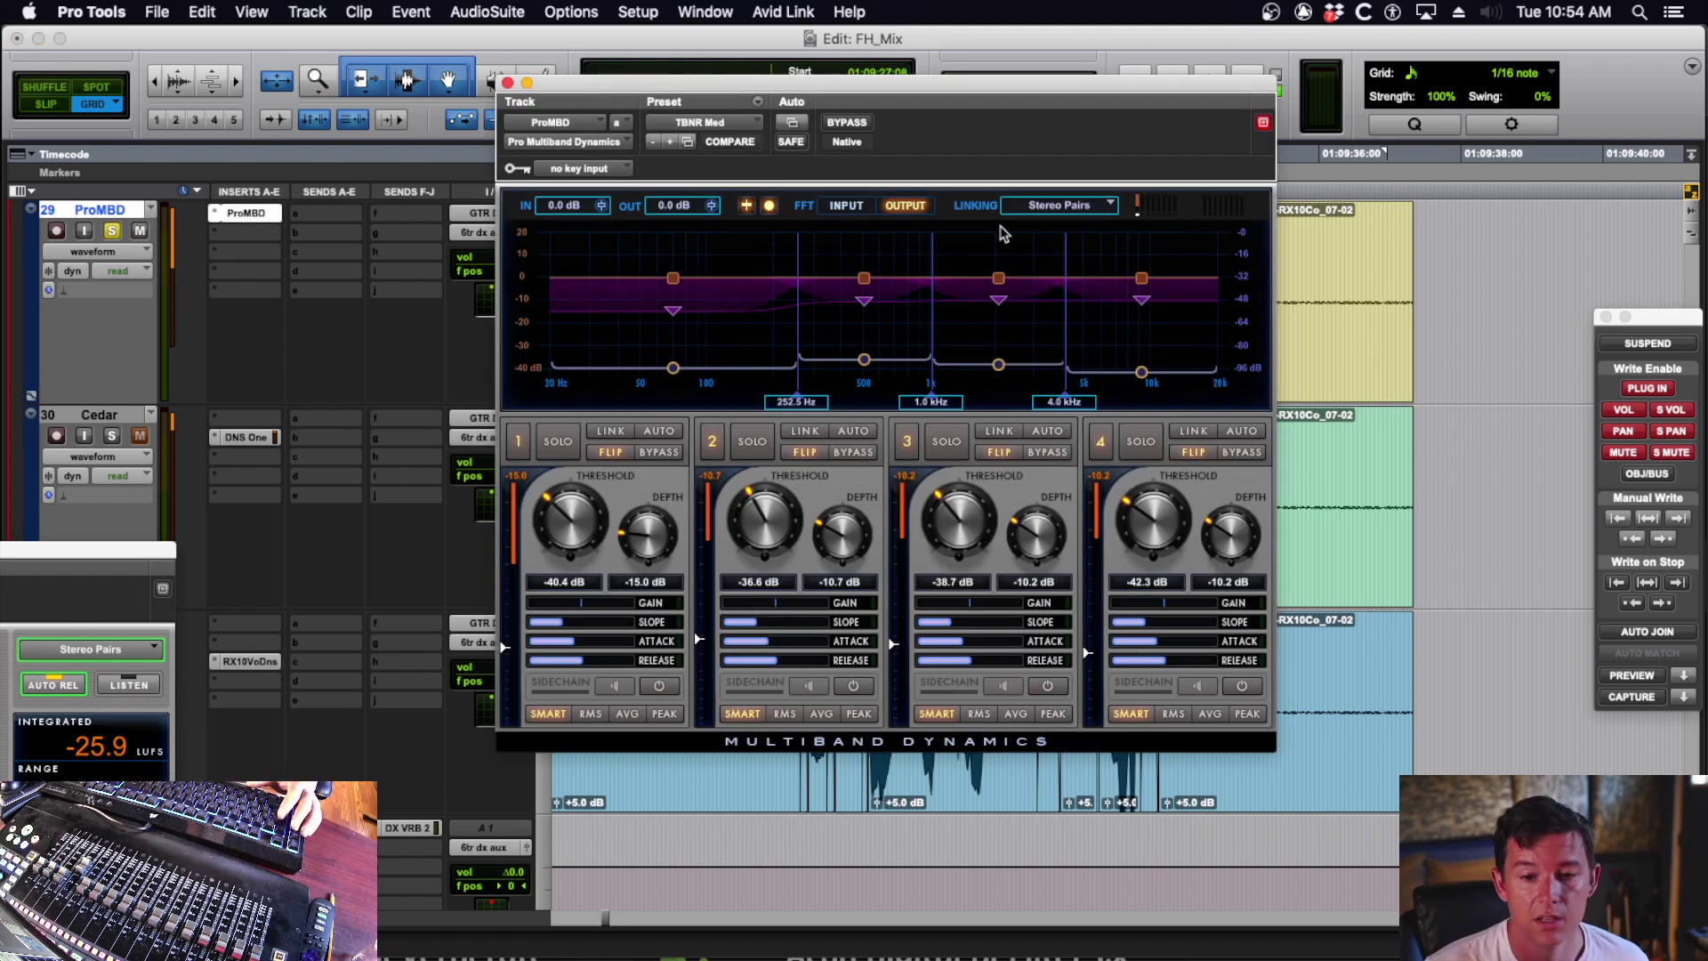
mouse_move(998, 298)
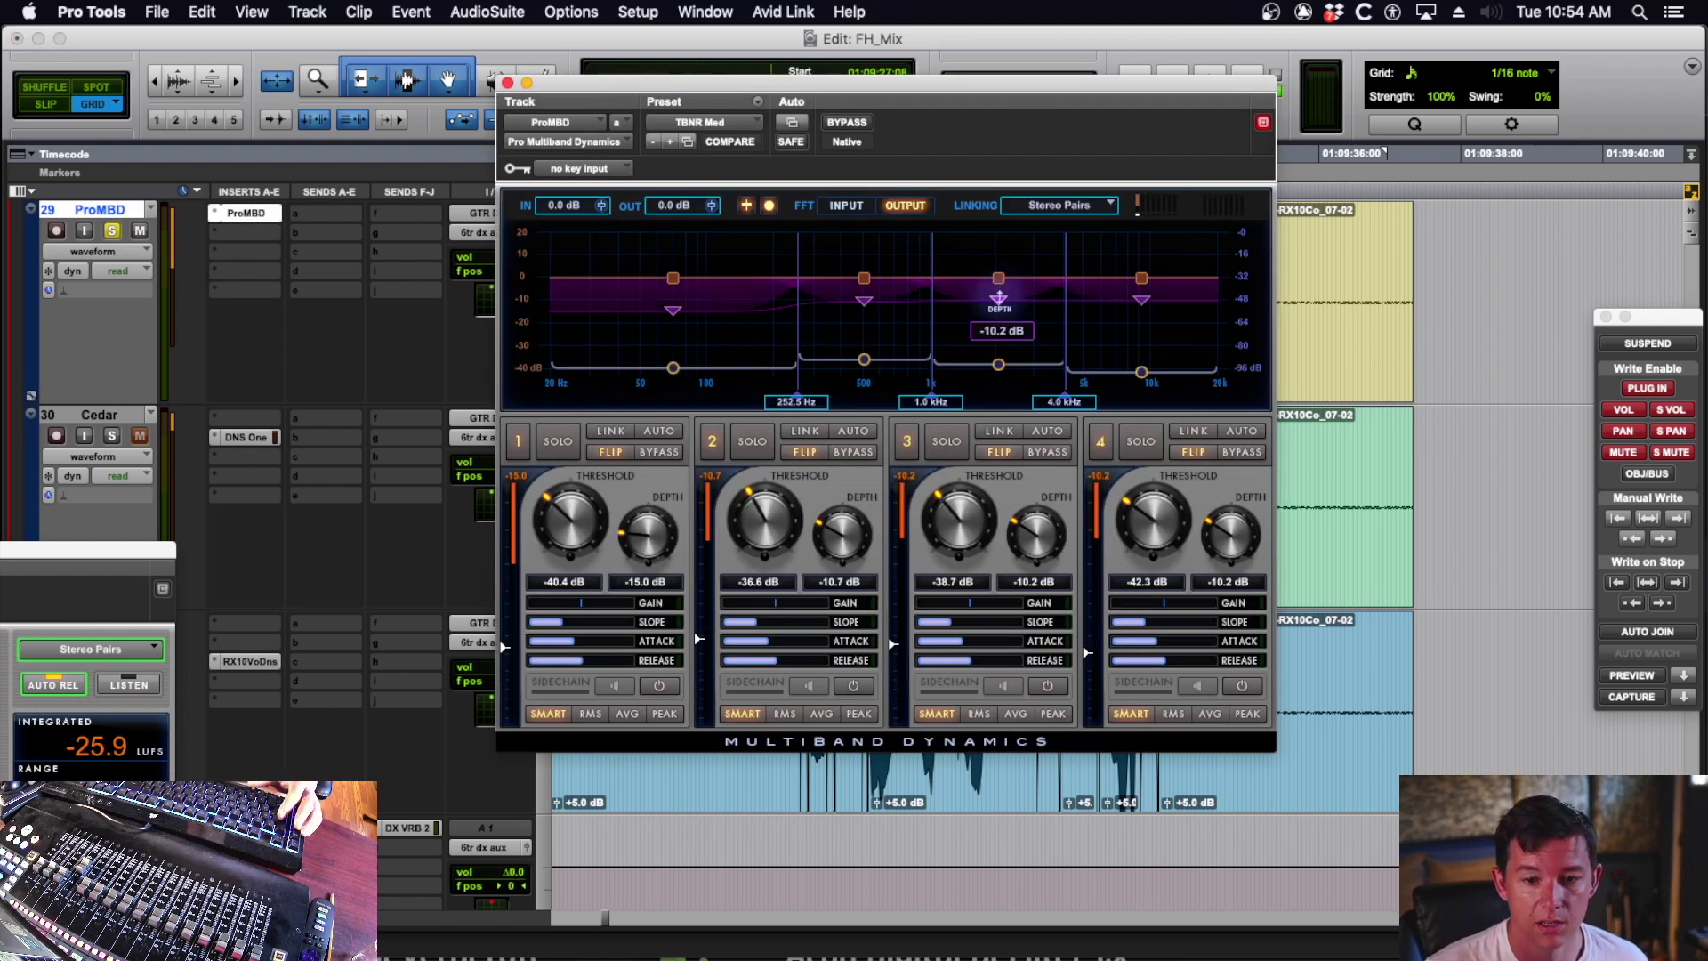
drag(999, 295, 999, 289)
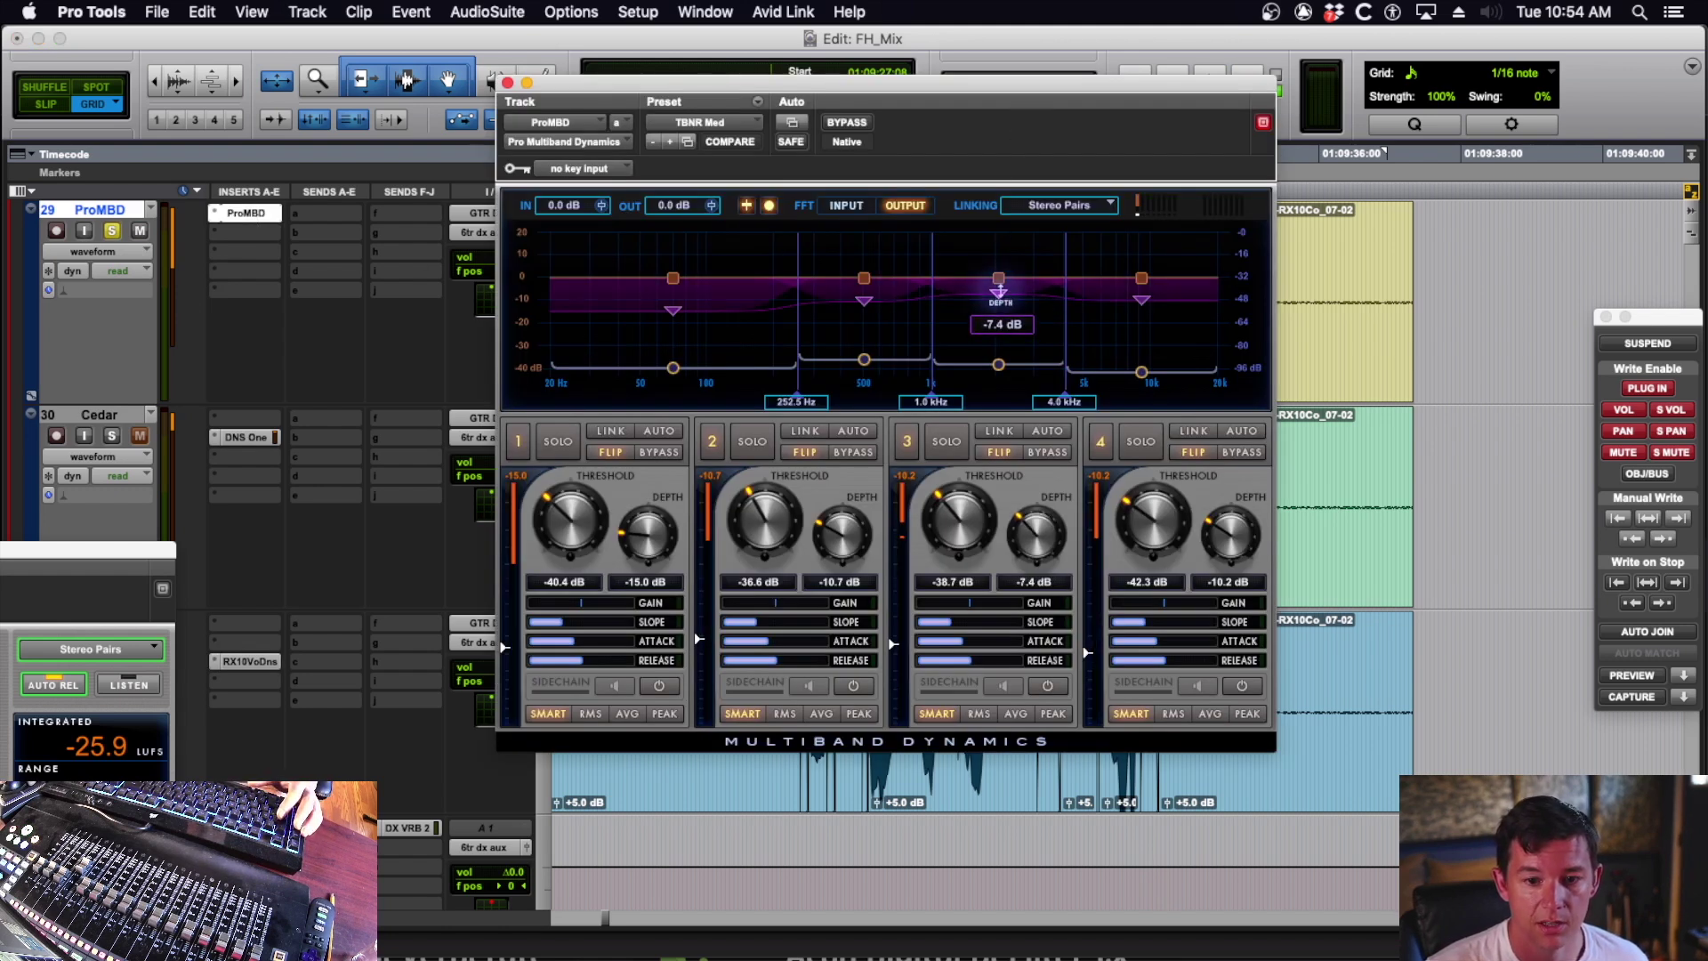
drag(1141, 301, 1142, 291)
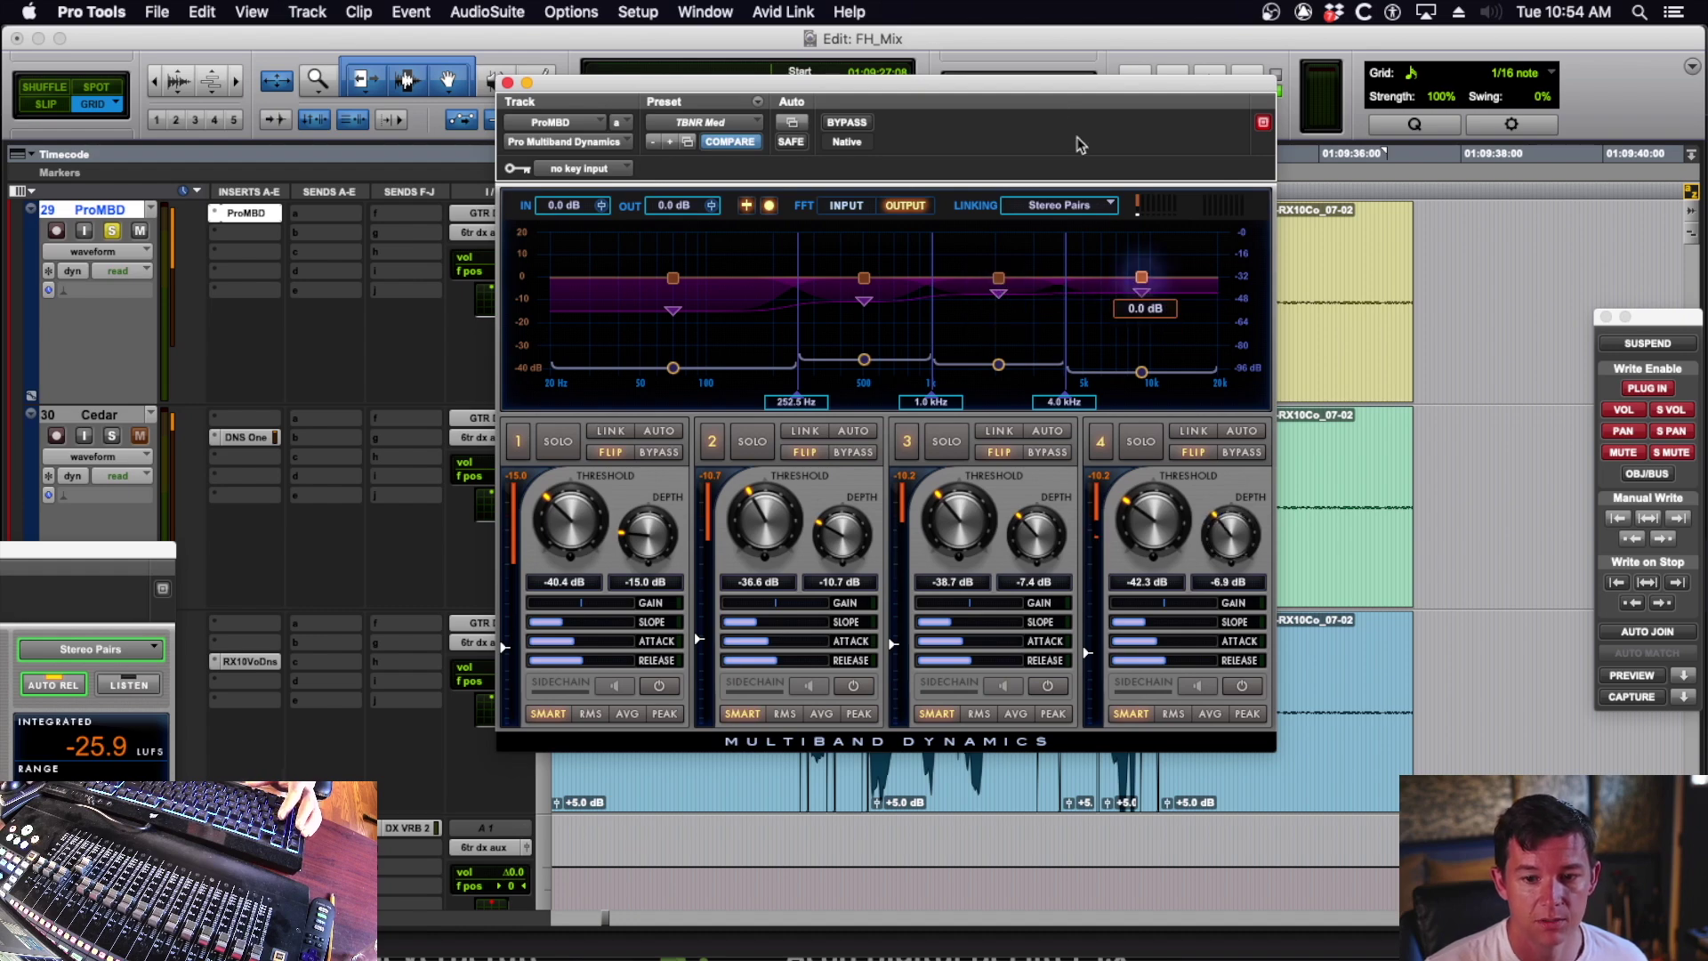
- Reselect the dialogue from 28:07 to 34:15 and play it with the lighter settings
drag(982, 82, 966, 425)
drag(770, 267, 1219, 284)
key(space)
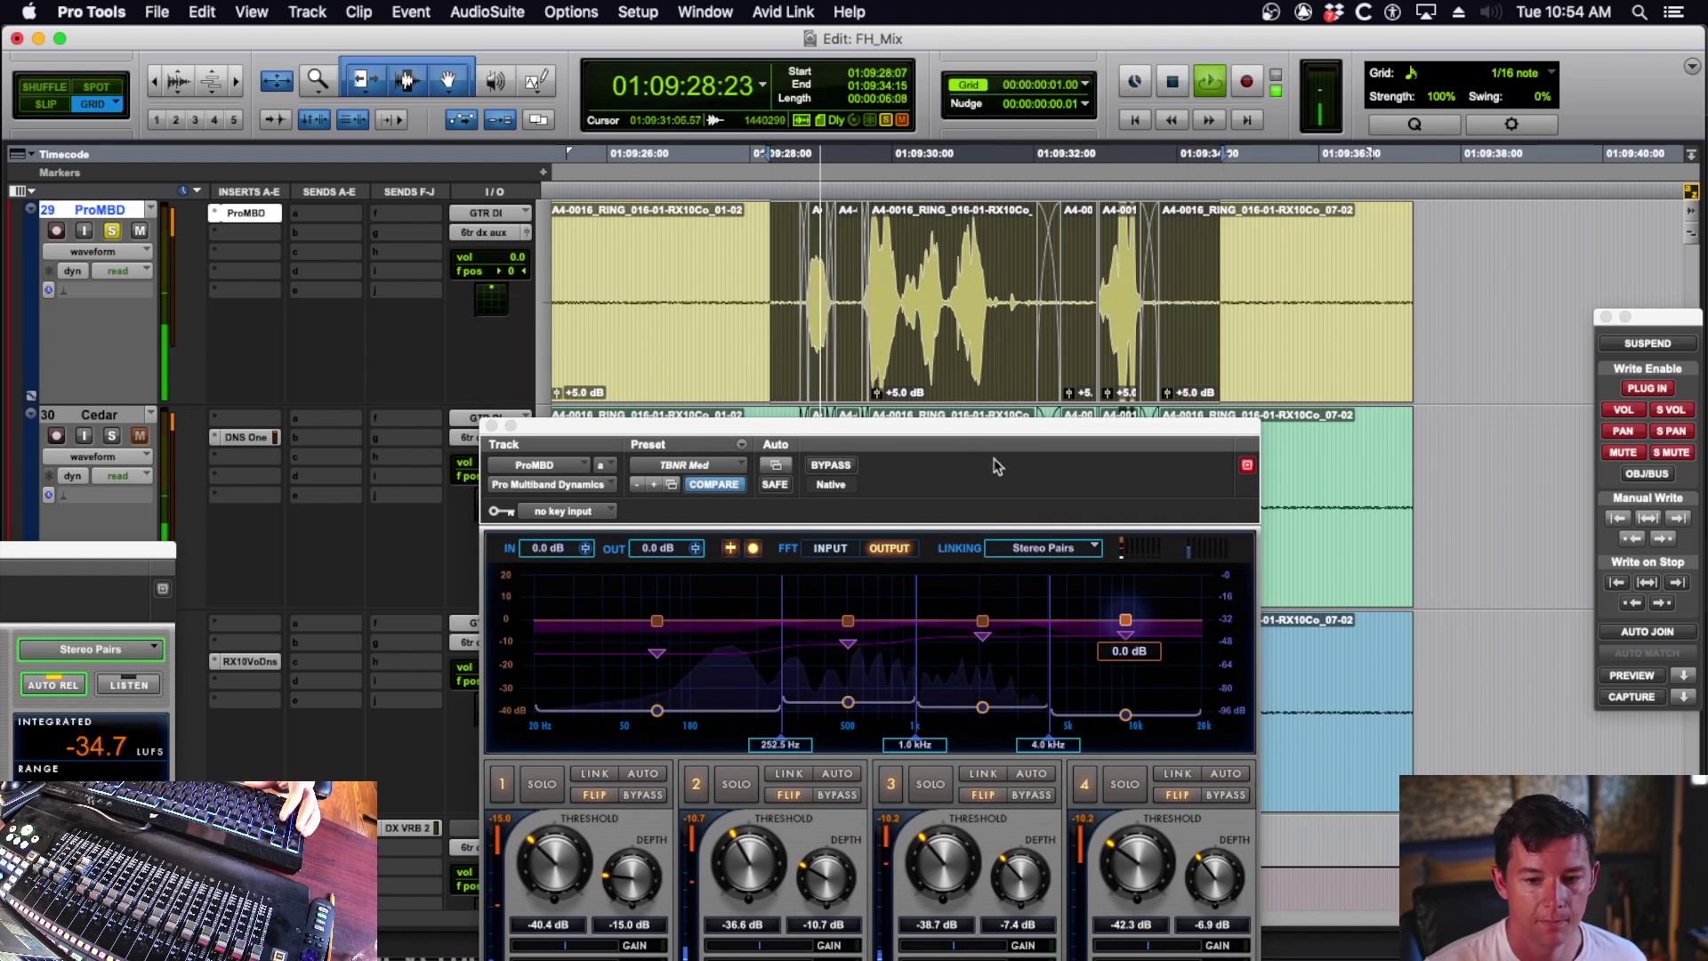
- Close the plug-in, stop playback and select the ProMBD dialogue from 01:09:28:01 to 01:09:34:16
click(492, 426)
key(space)
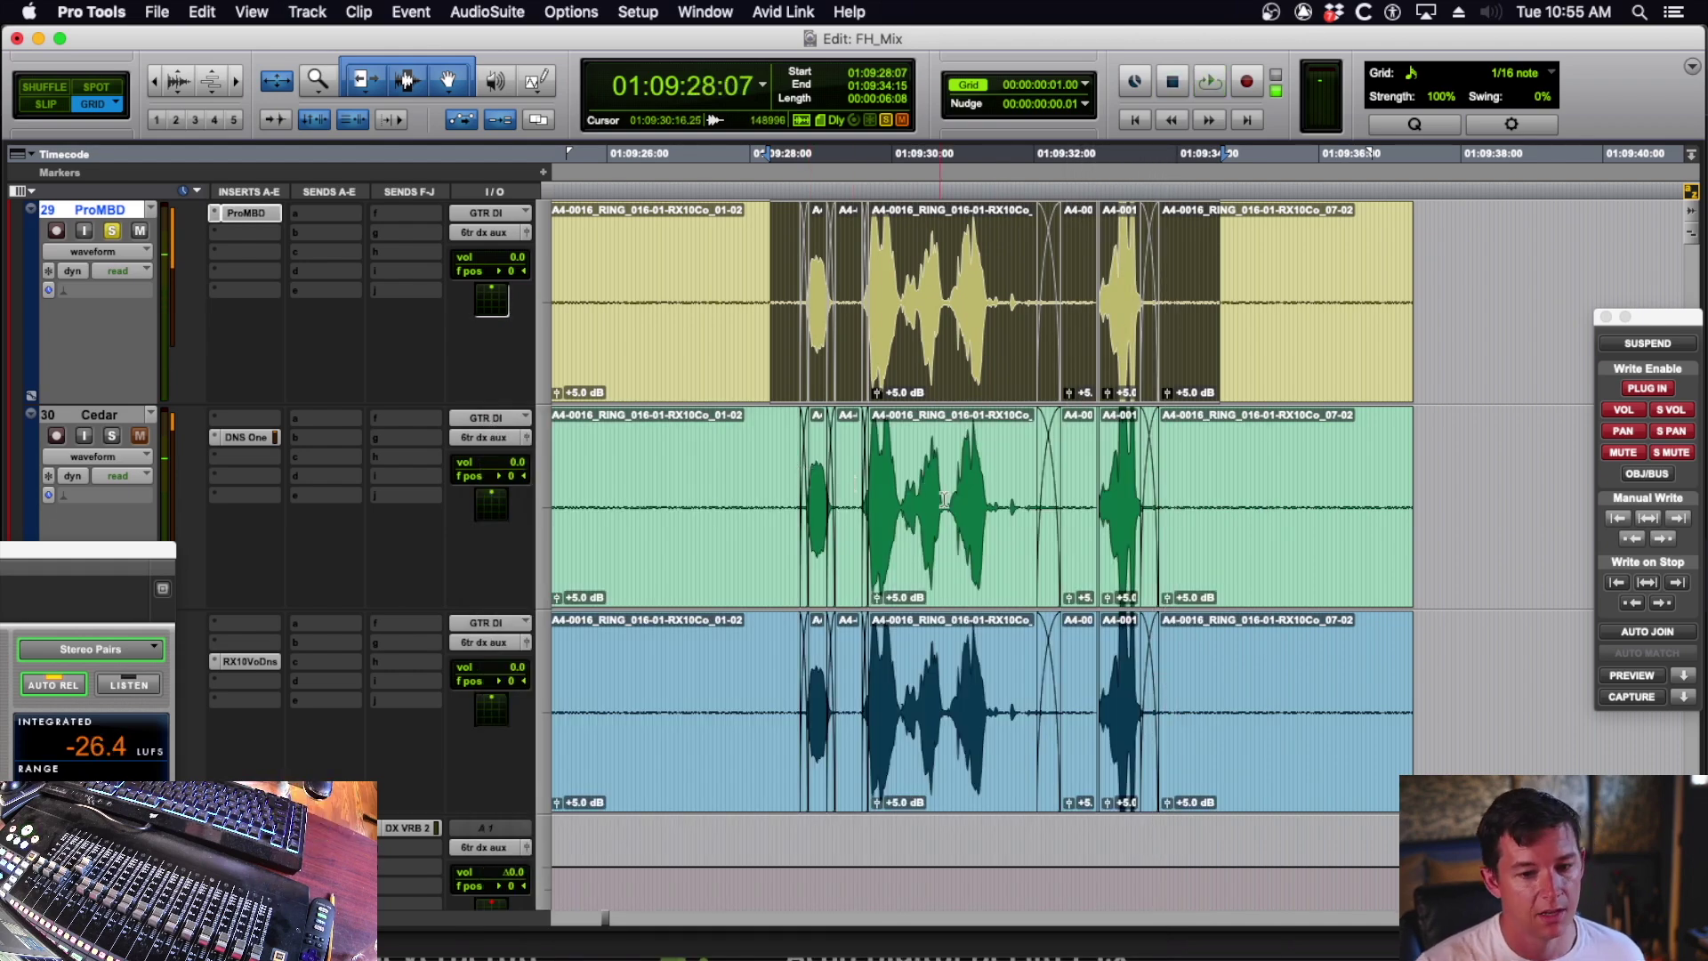
click(940, 465)
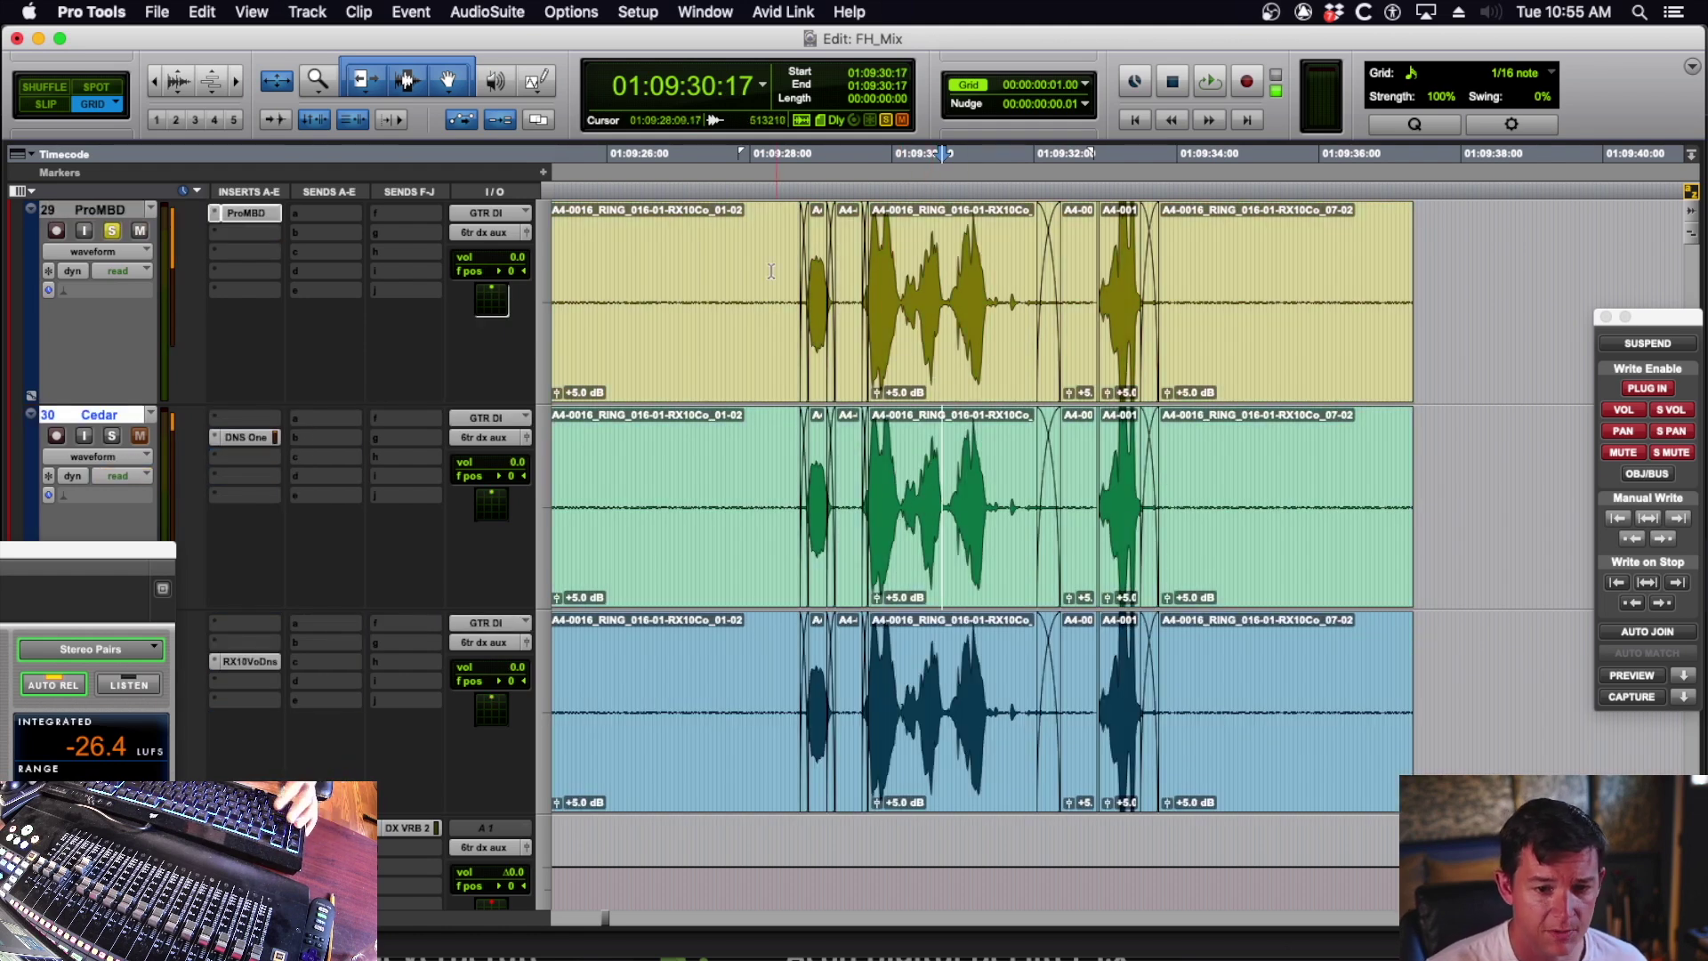
drag(752, 294, 1220, 281)
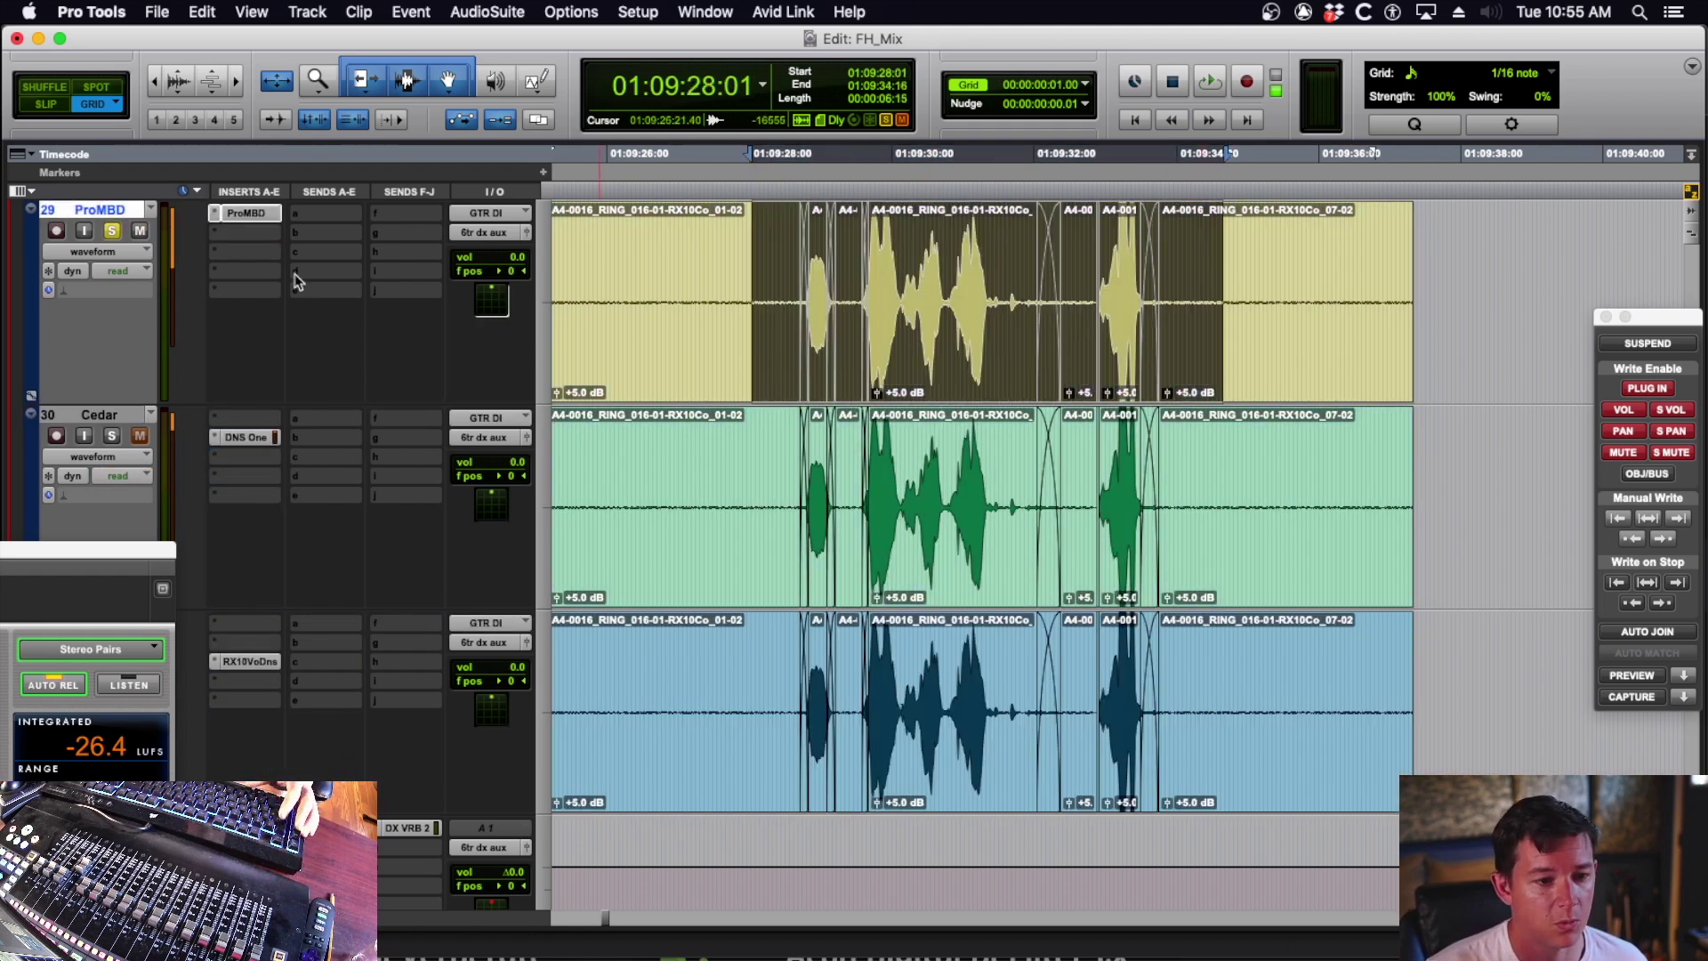
- Compare the dialogue with the ProMBD insert bypassed and re-enabled, parking the playhead at 01:09:27:13
right_click(246, 216)
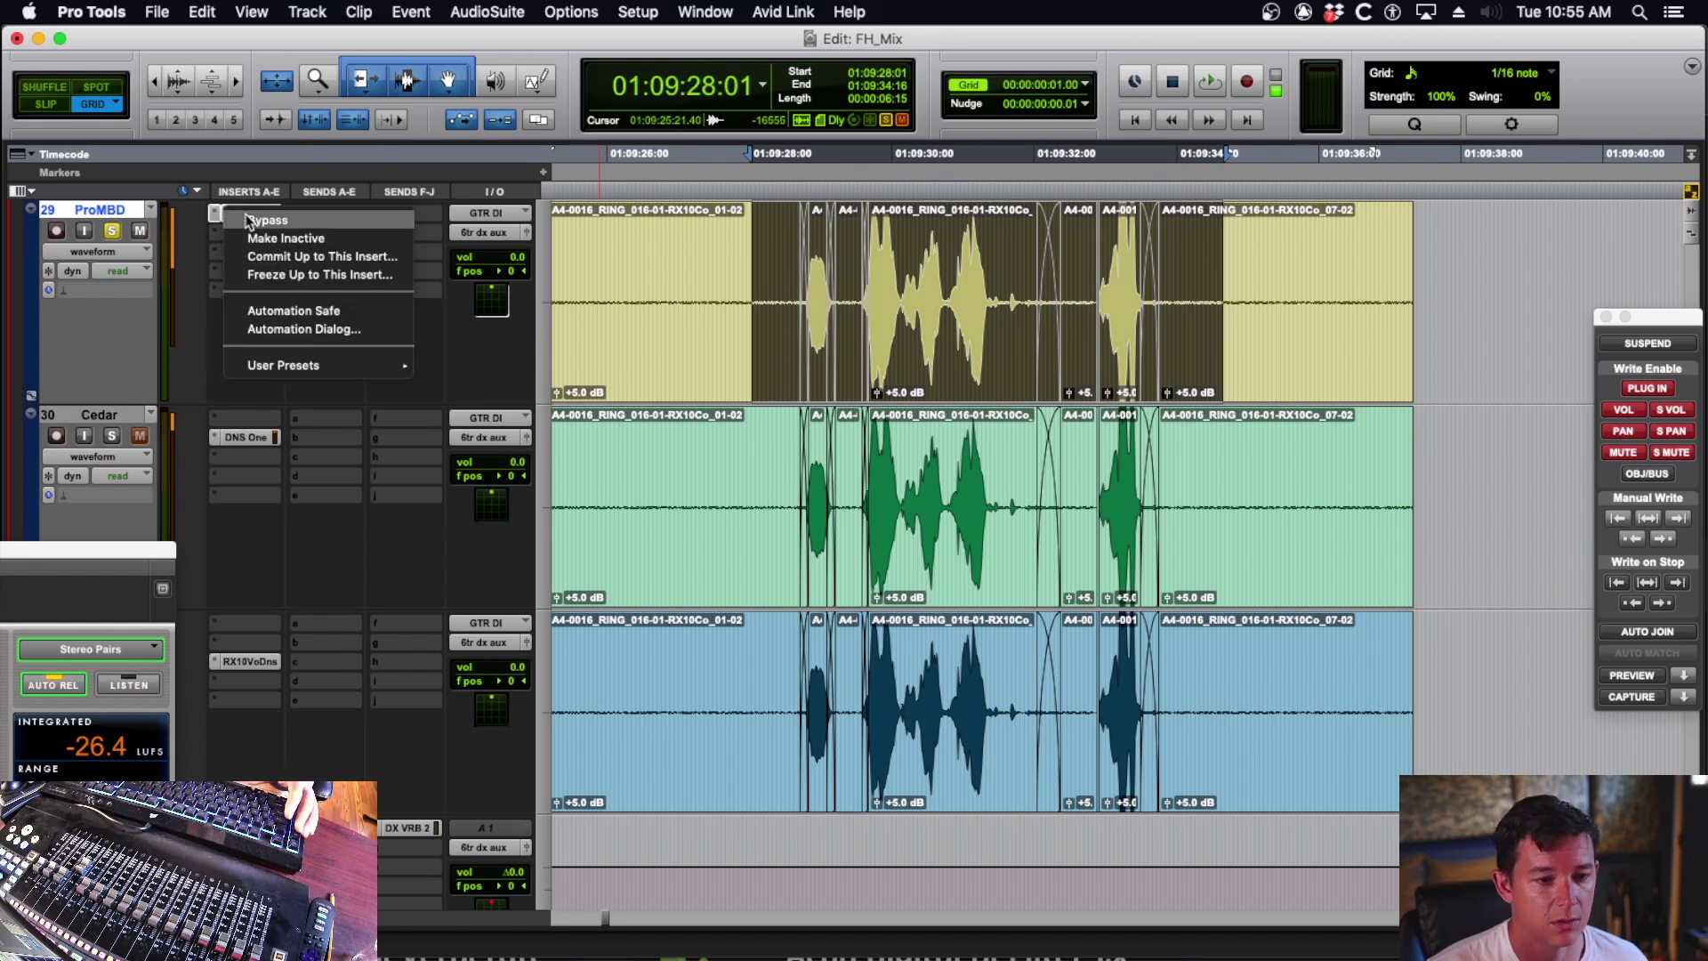
click(261, 222)
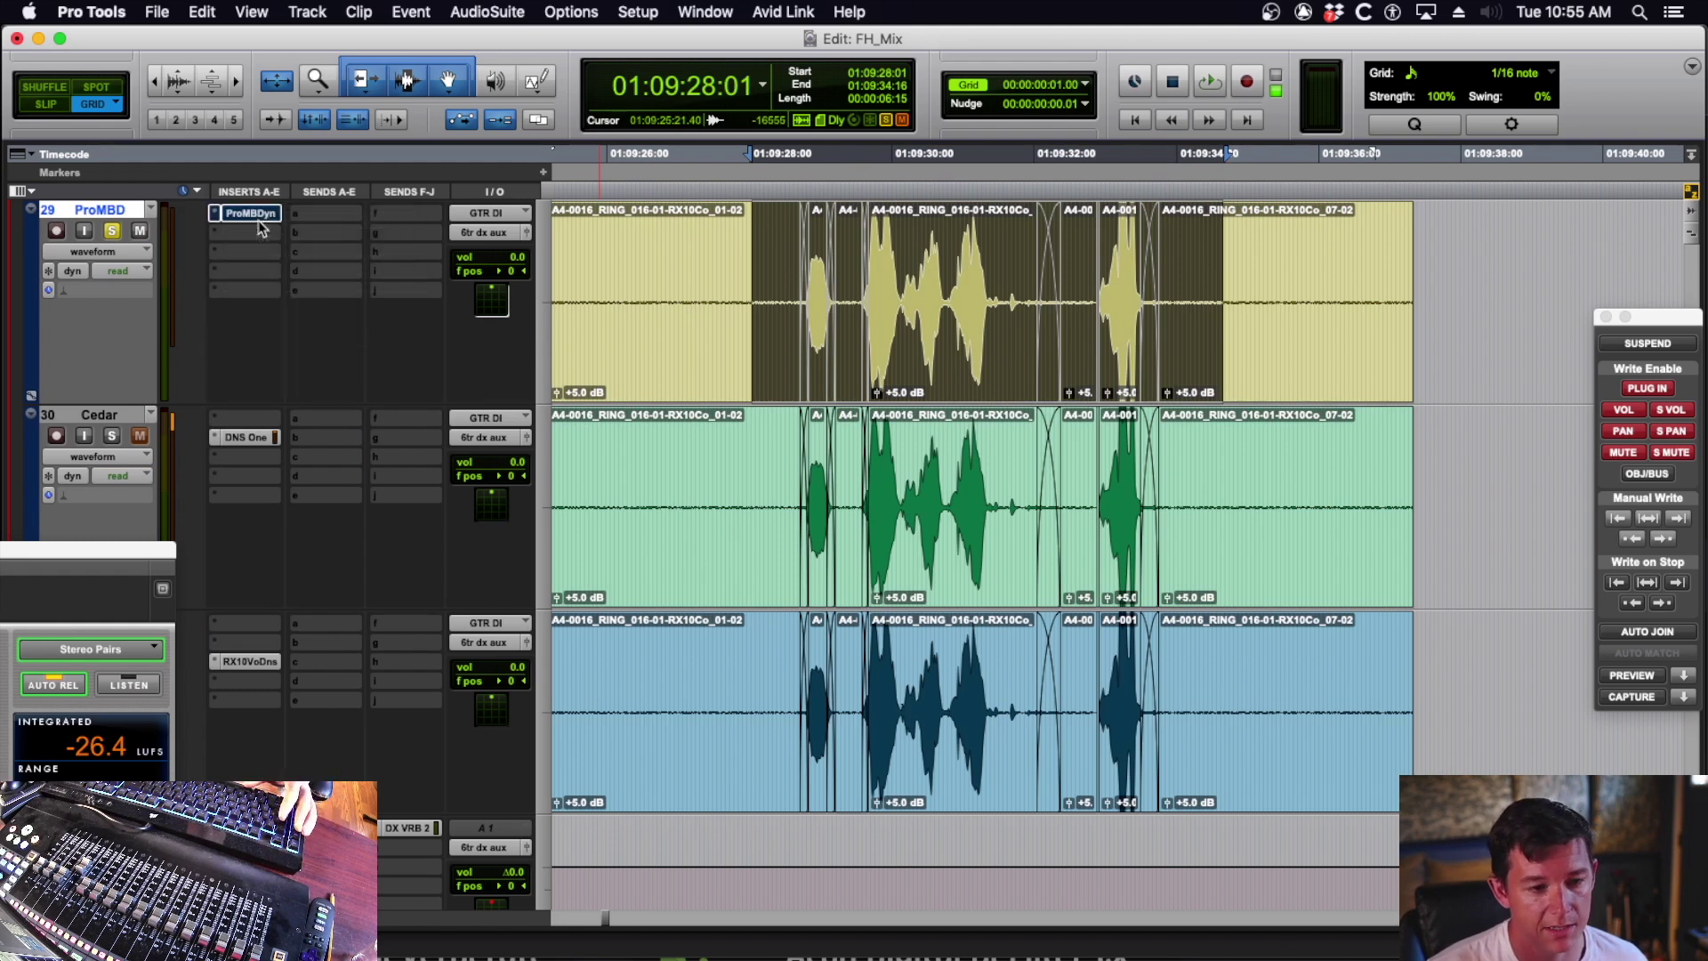
key(space)
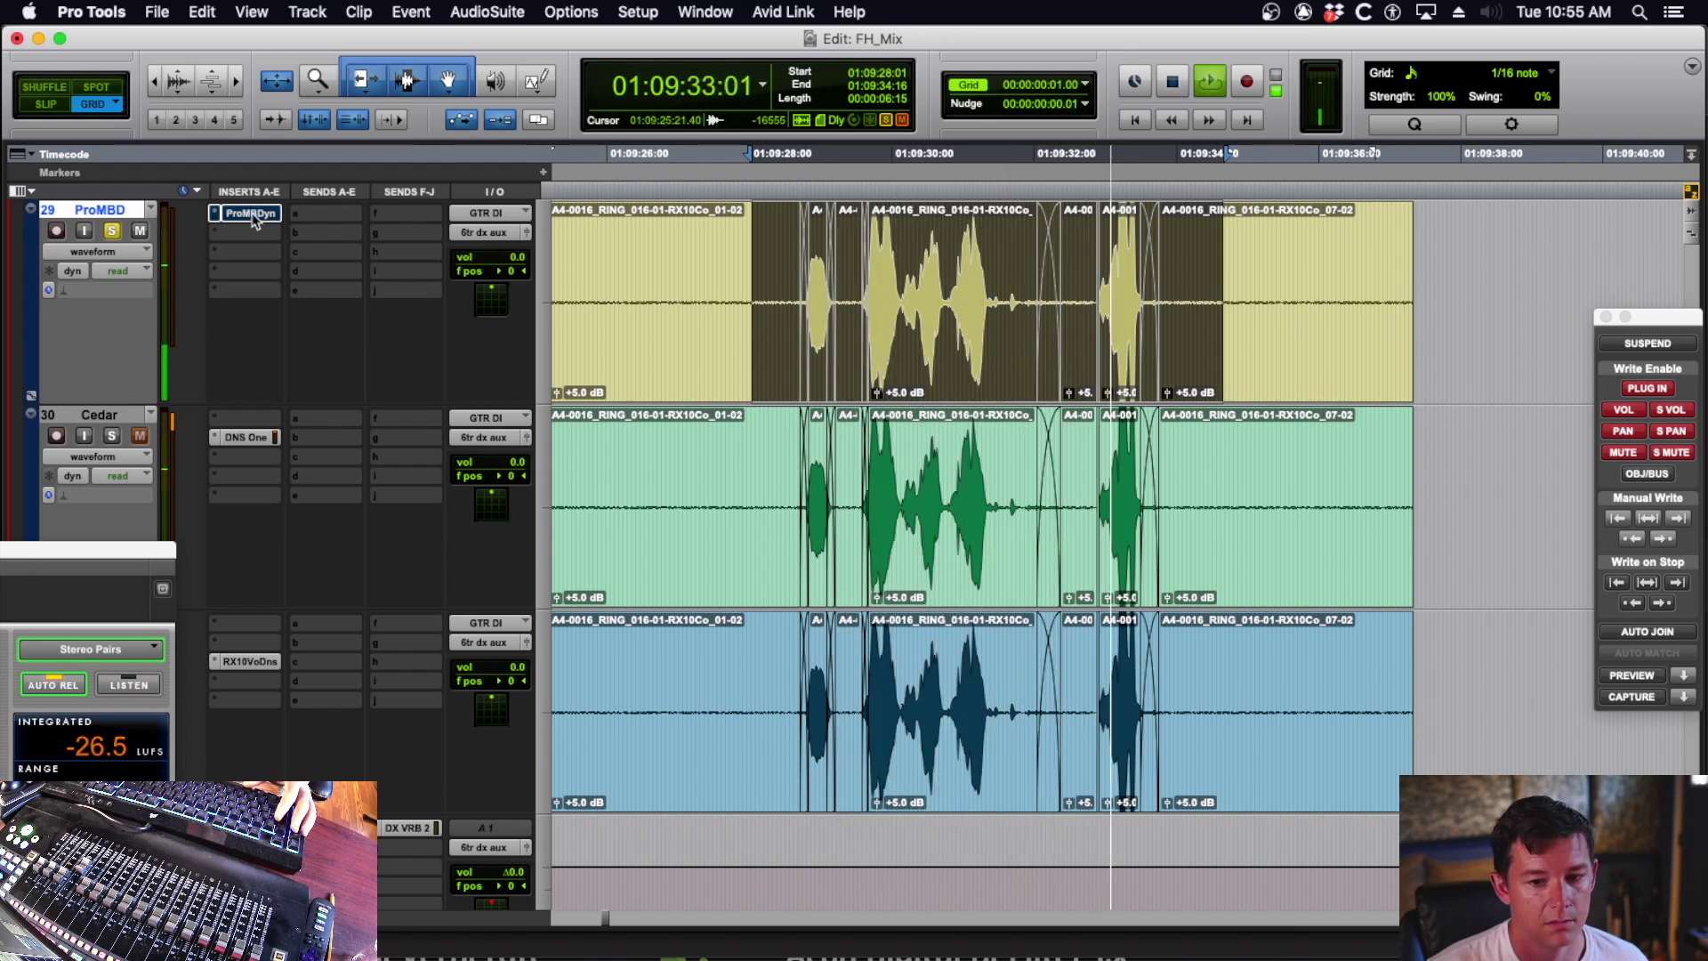
right_click(255, 220)
click(263, 218)
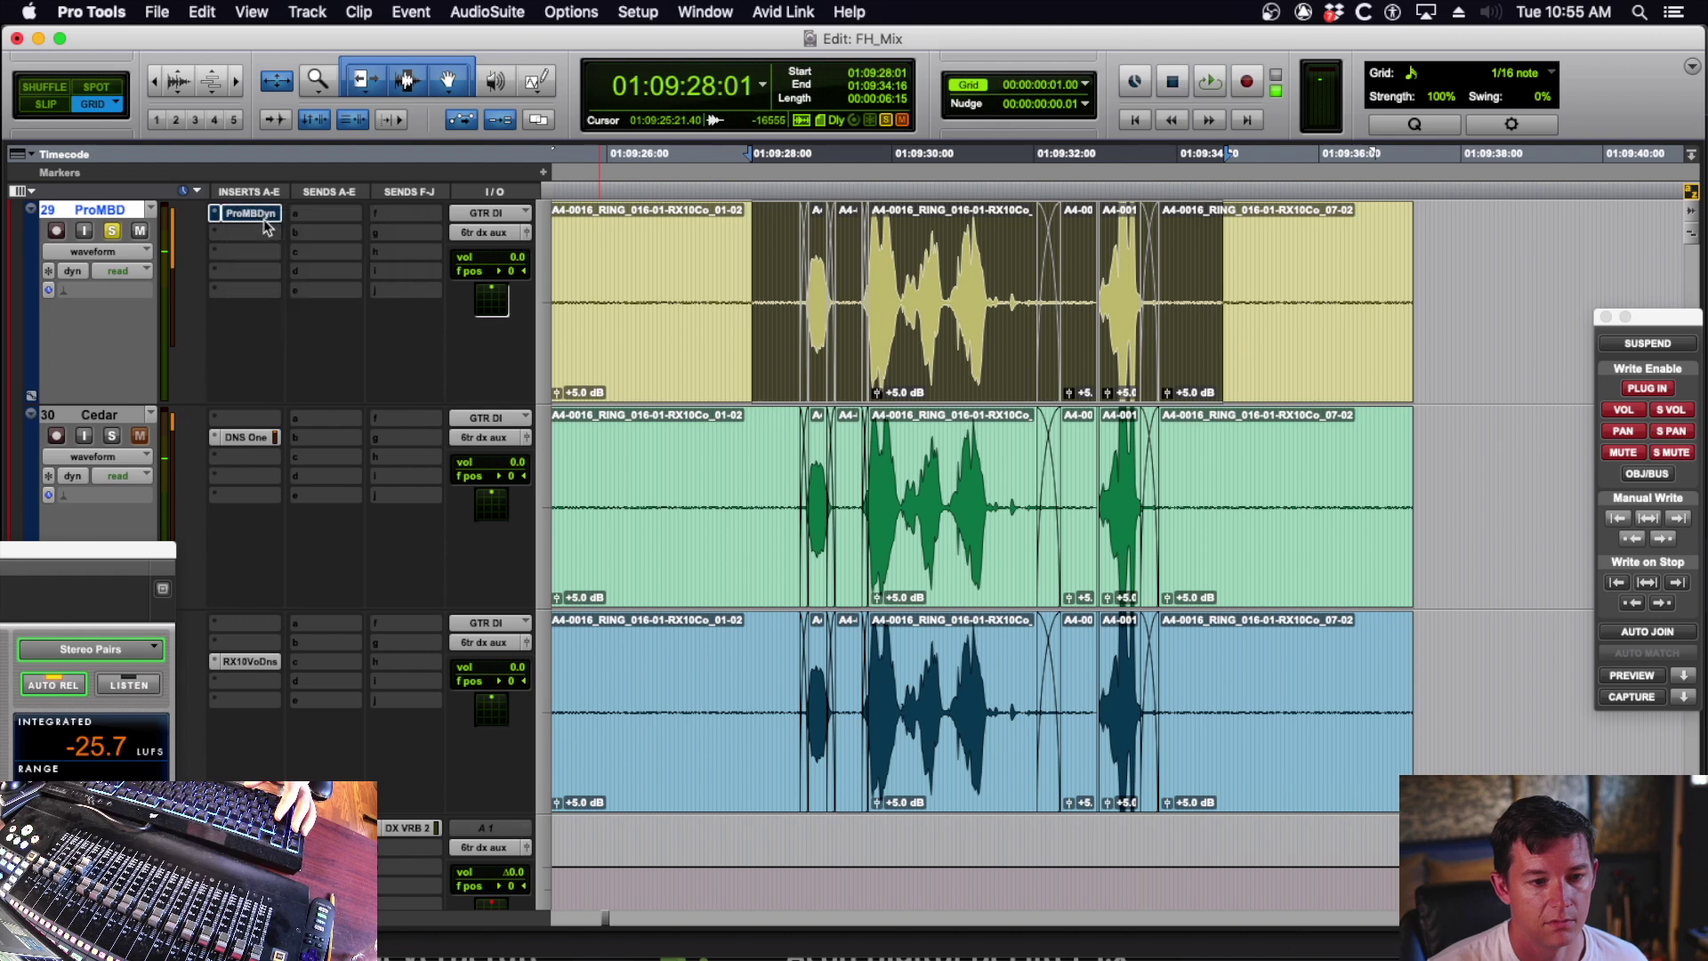
key(space)
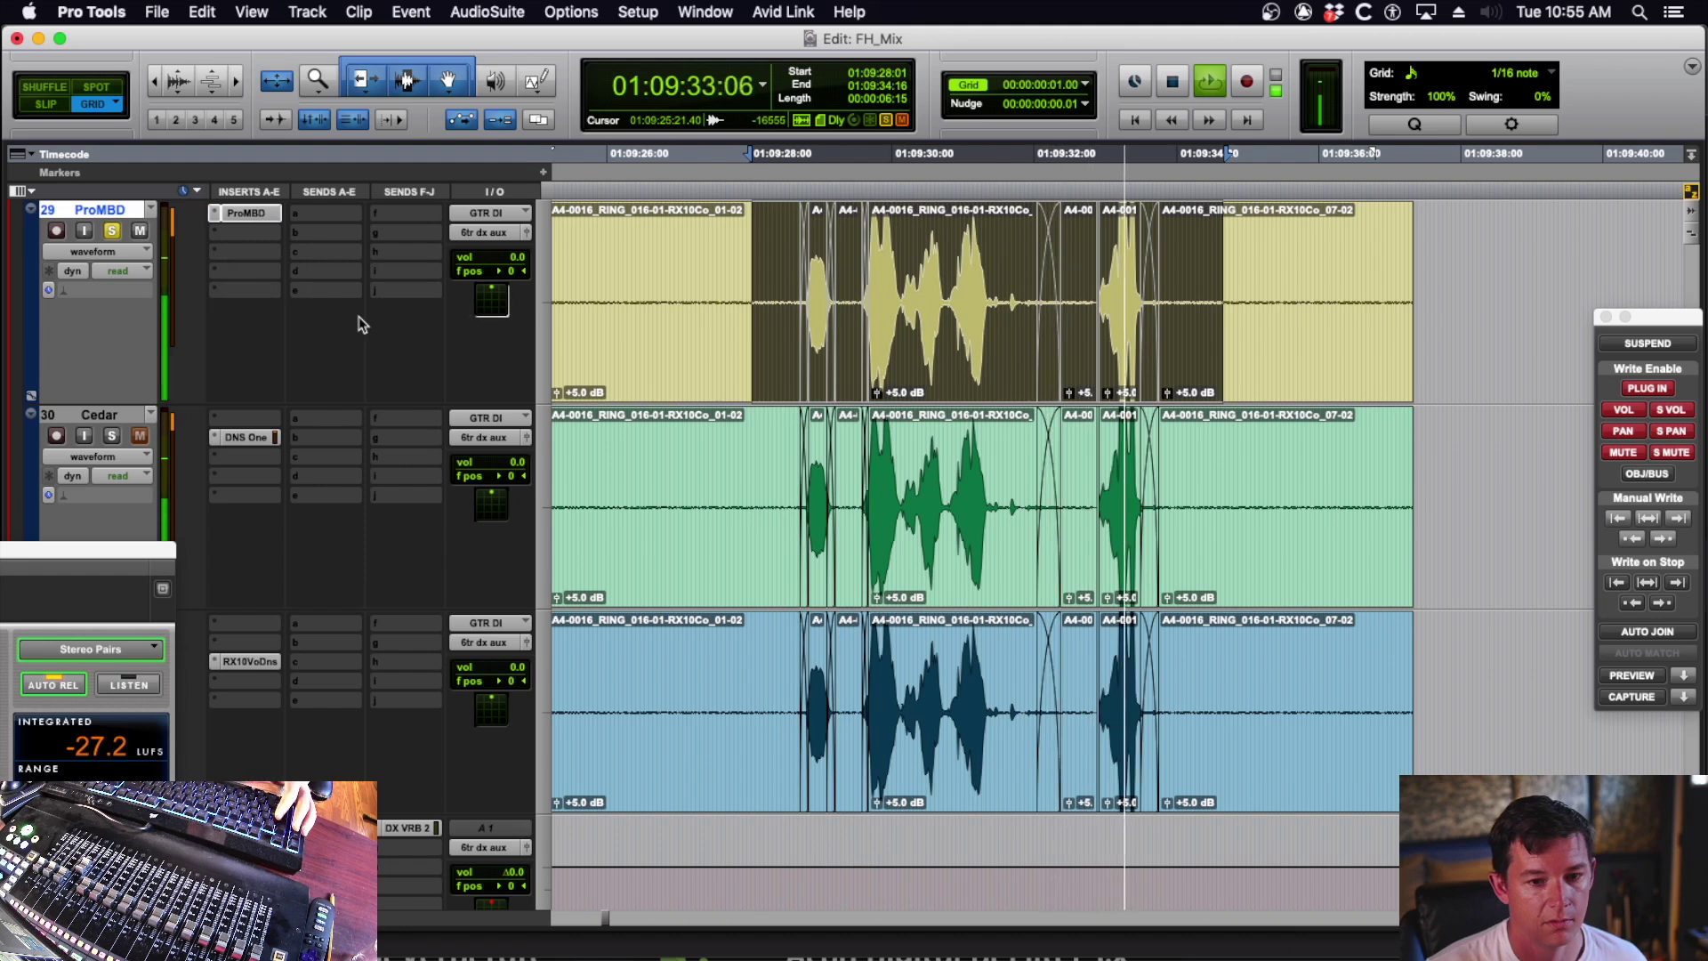
click(712, 247)
- Reopen Pro Multiband Dynamics on ProMBD, move its window higher, and switch to Chrome's Acon Digital store
click(258, 213)
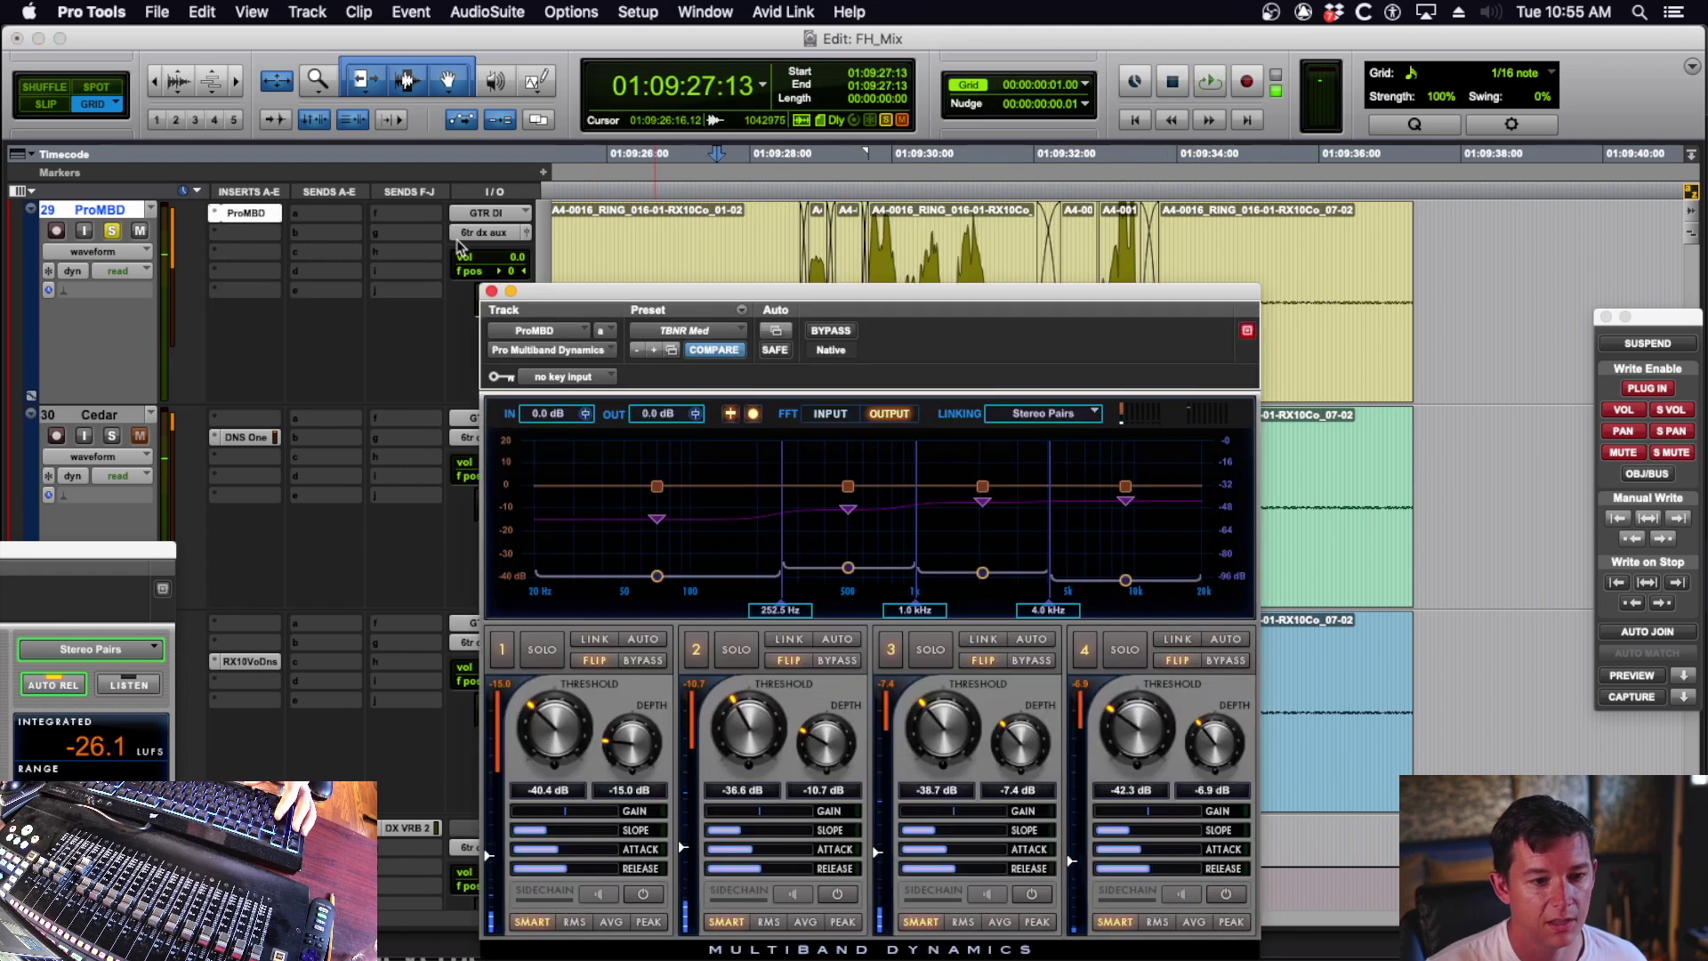
drag(905, 291, 913, 174)
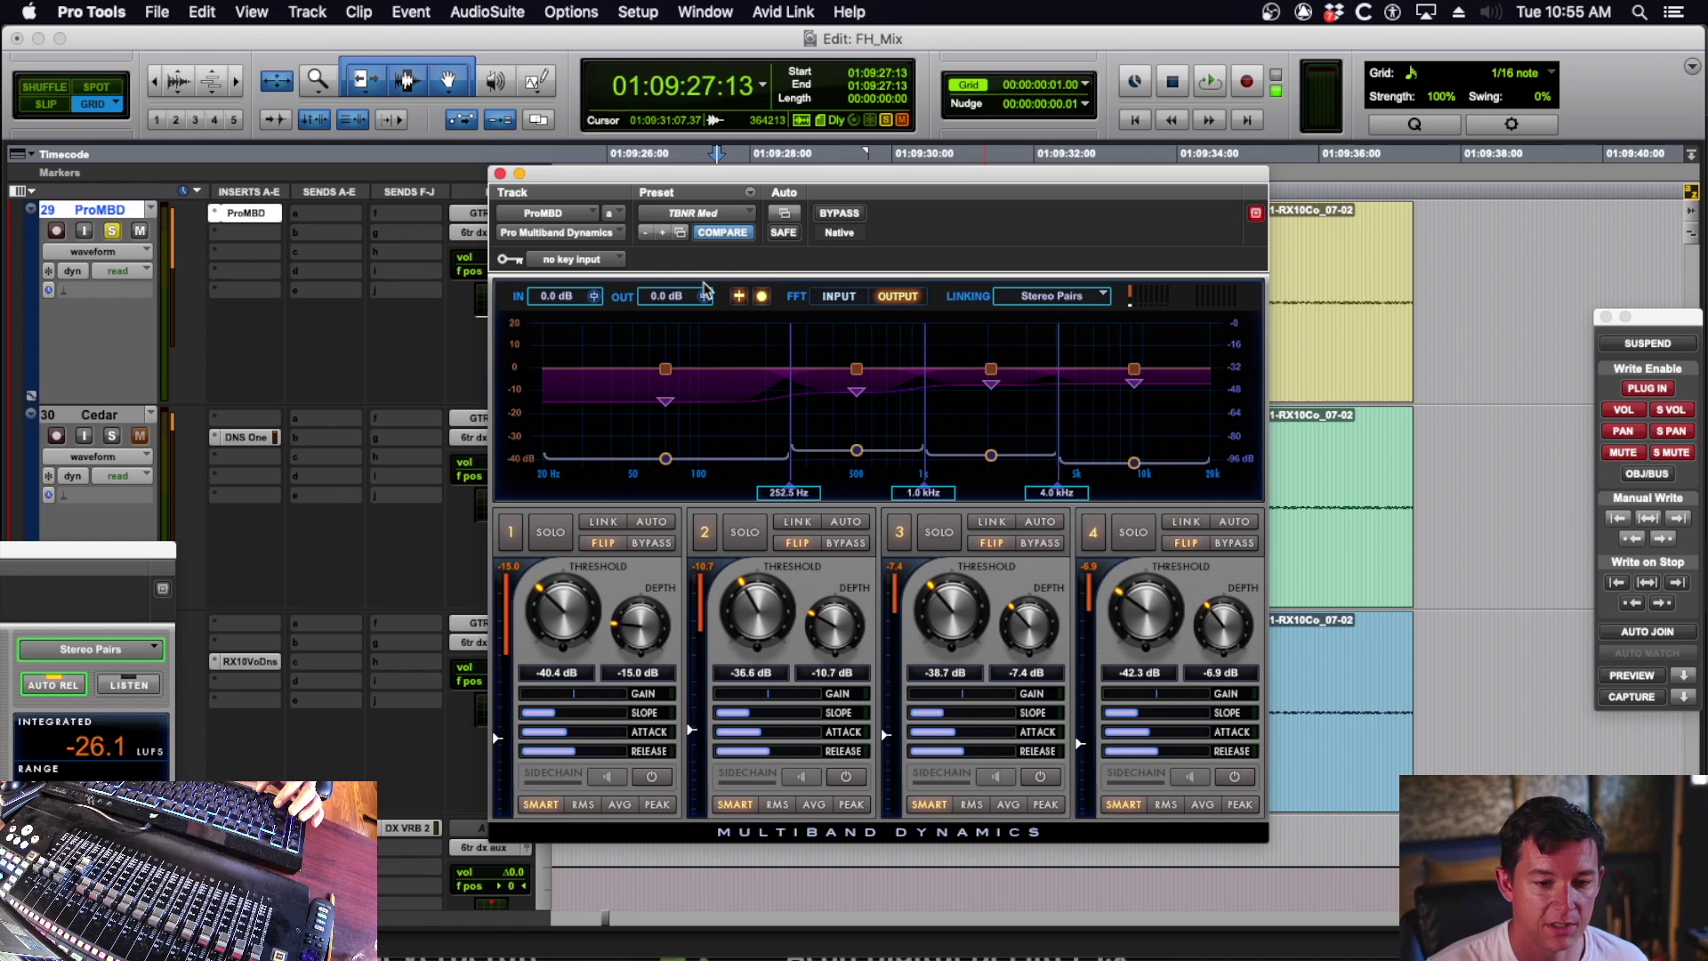
key(super+Tab)
key(super+Tab)
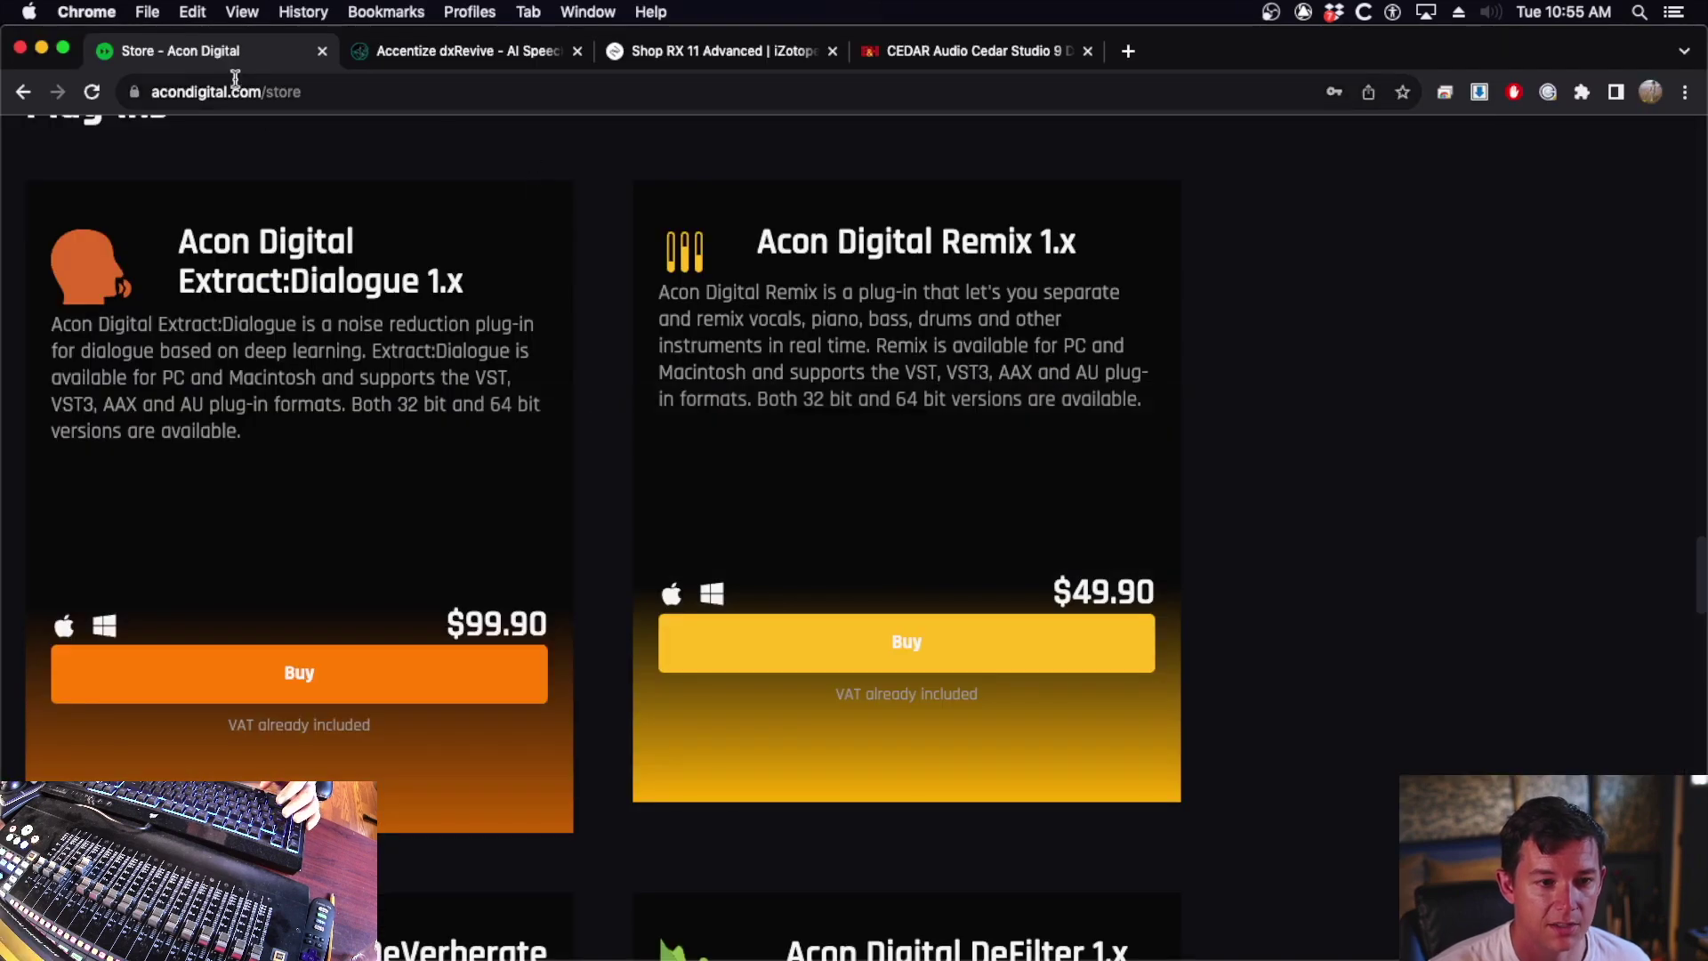
- Check the dxRevive, RX 11 Advanced and CEDAR Studio 9 DNS price pages, then head back to Pro Tools
scroll(457, 312, up, 1)
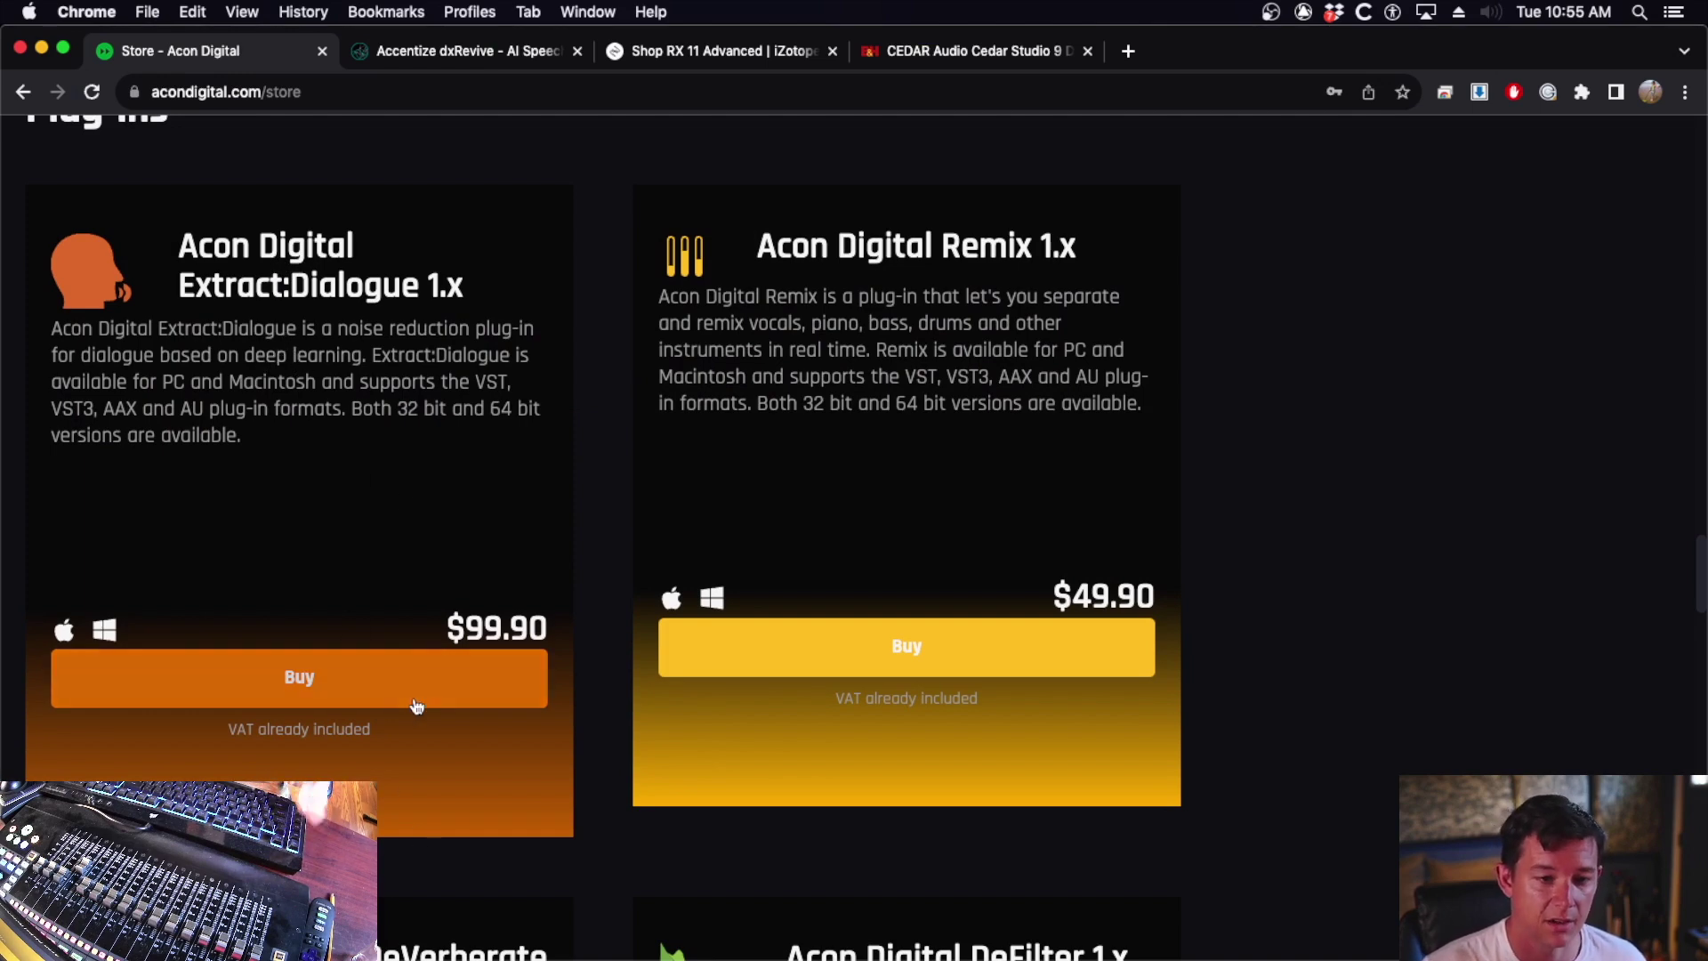
click(446, 46)
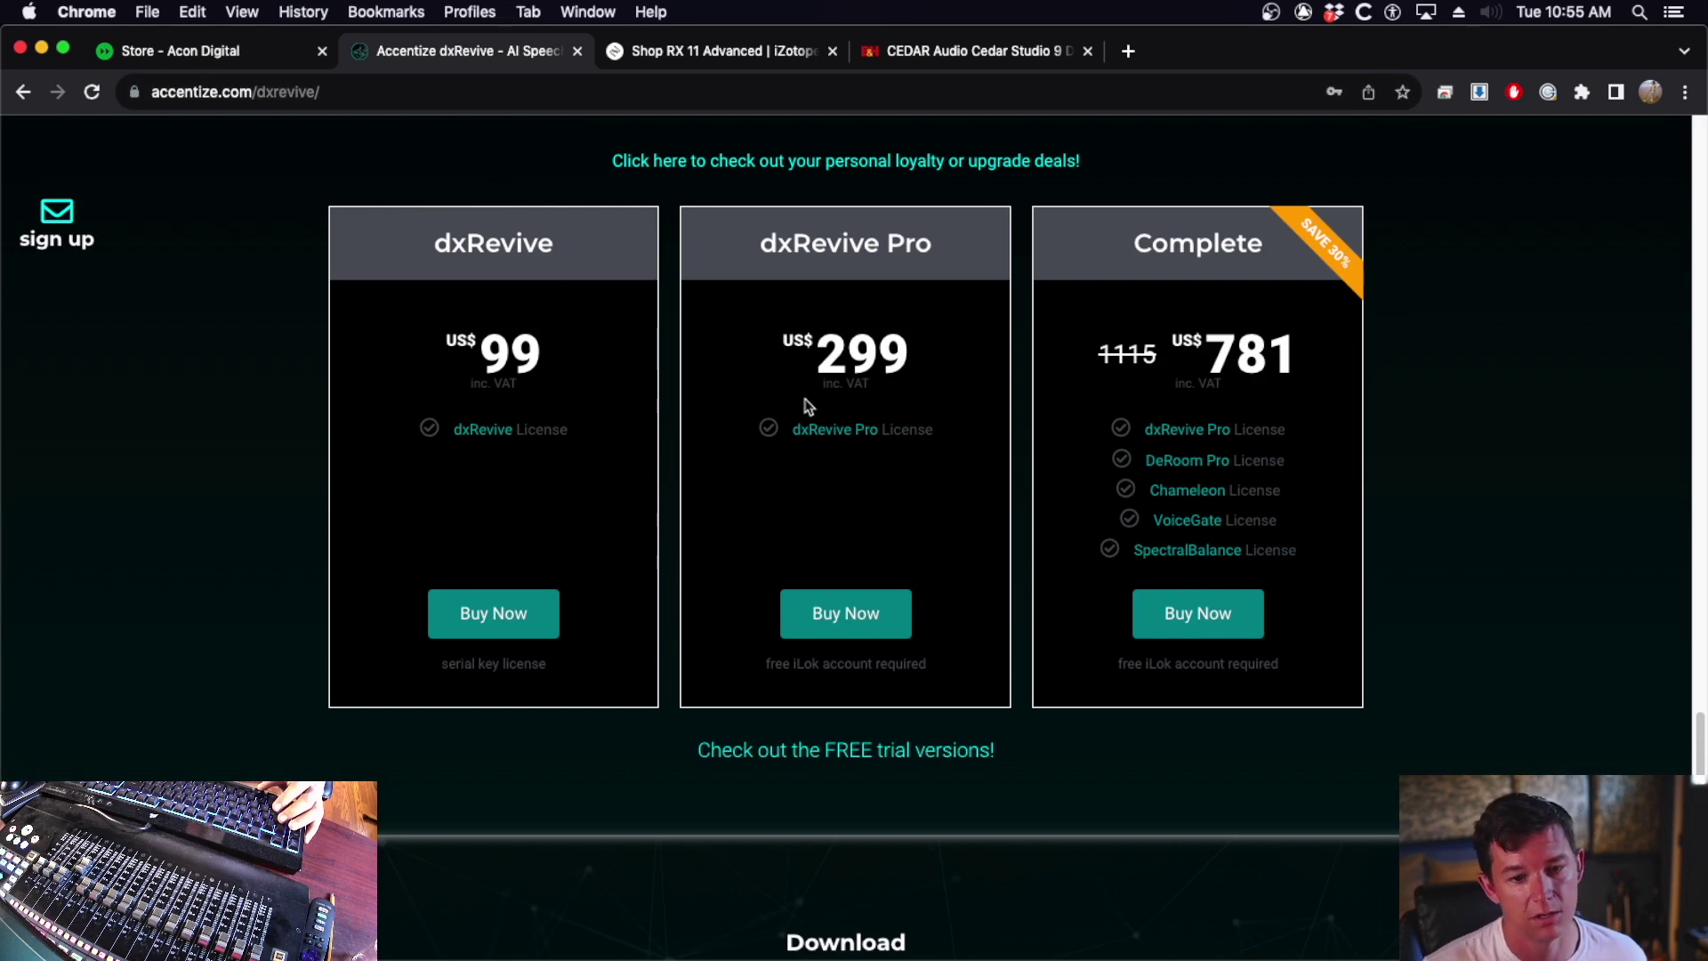
click(680, 57)
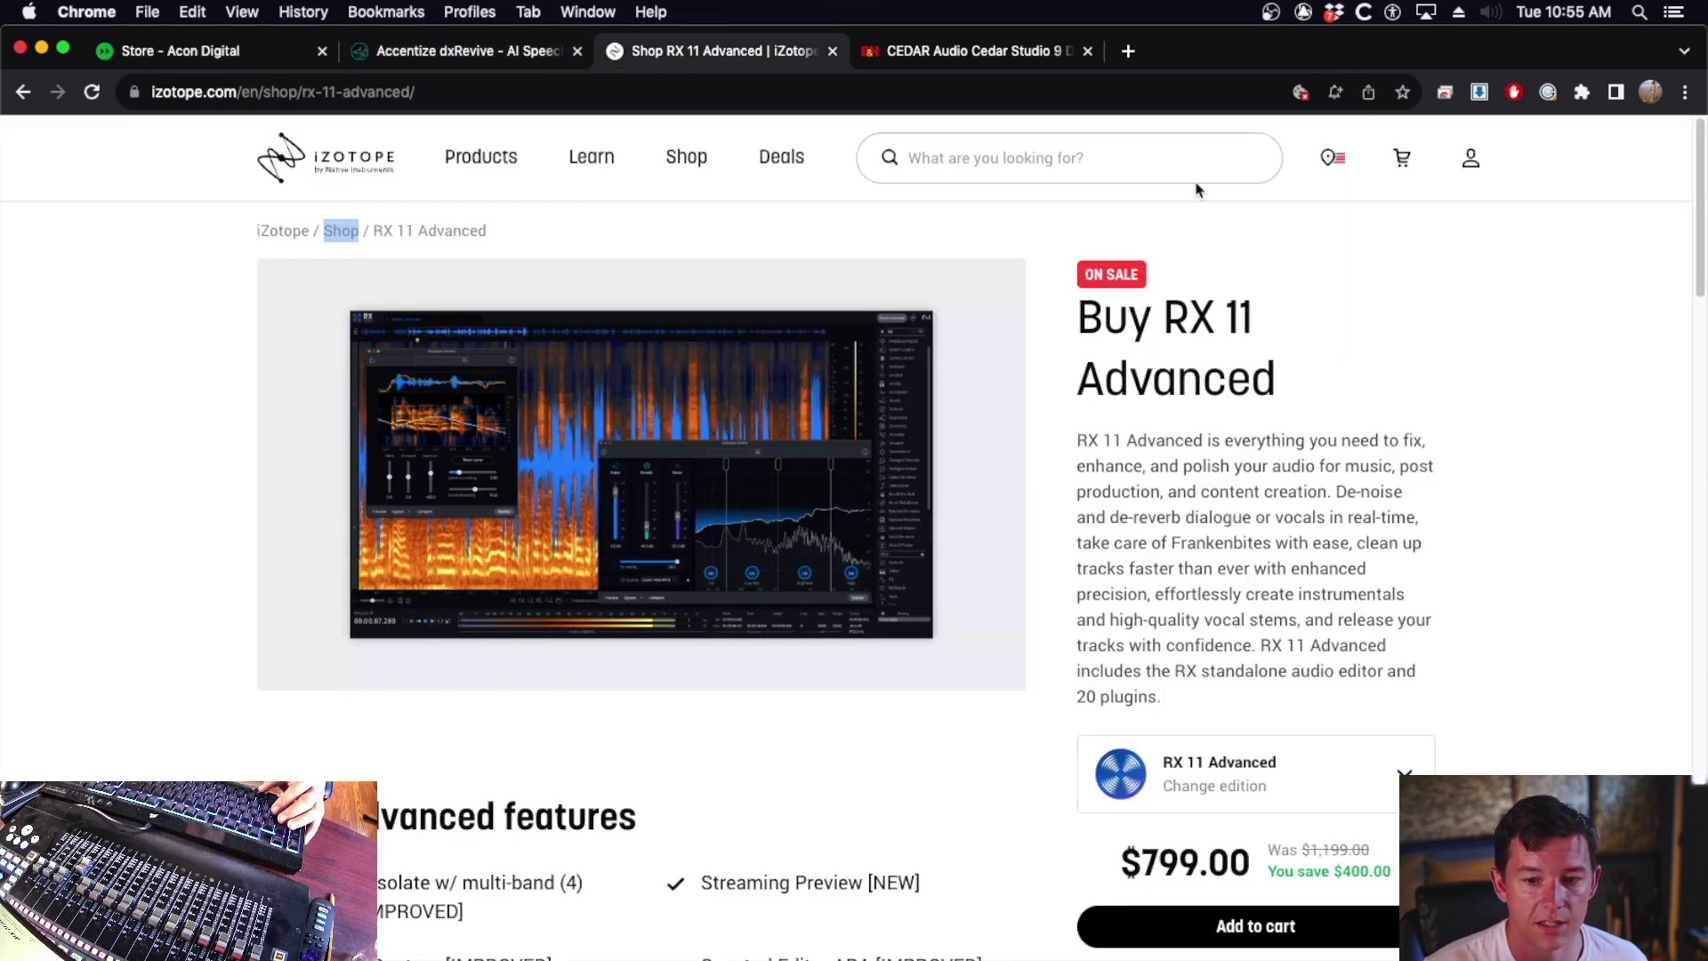
scroll(1276, 444, down, 1)
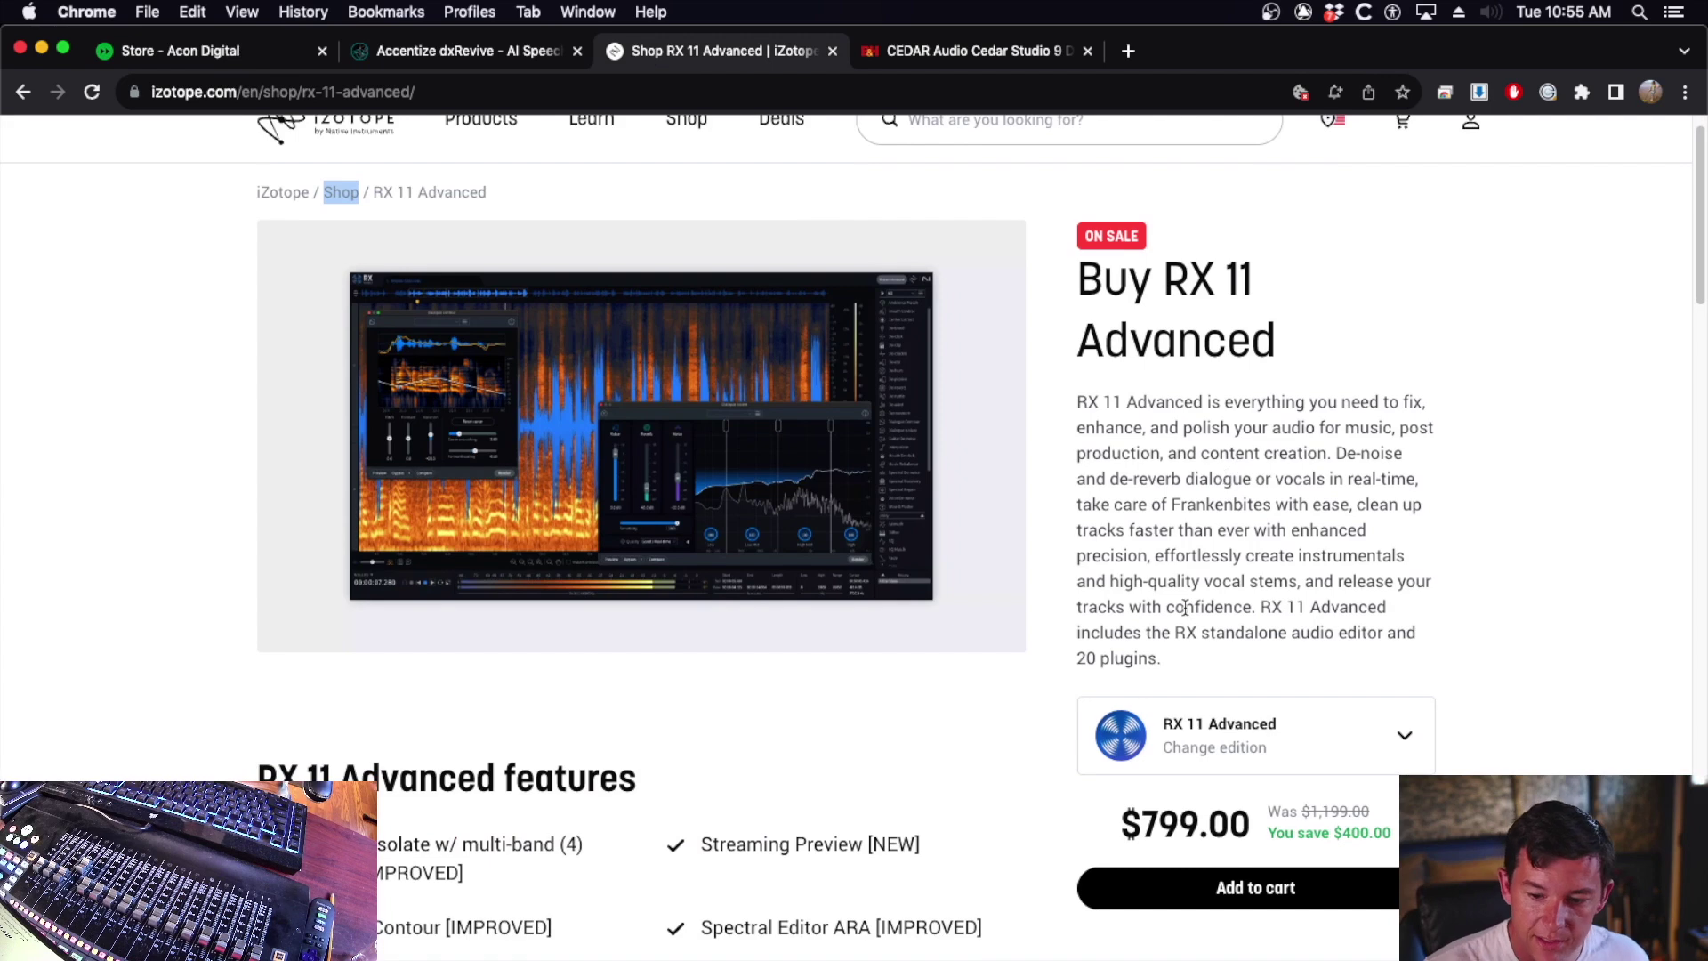
click(974, 50)
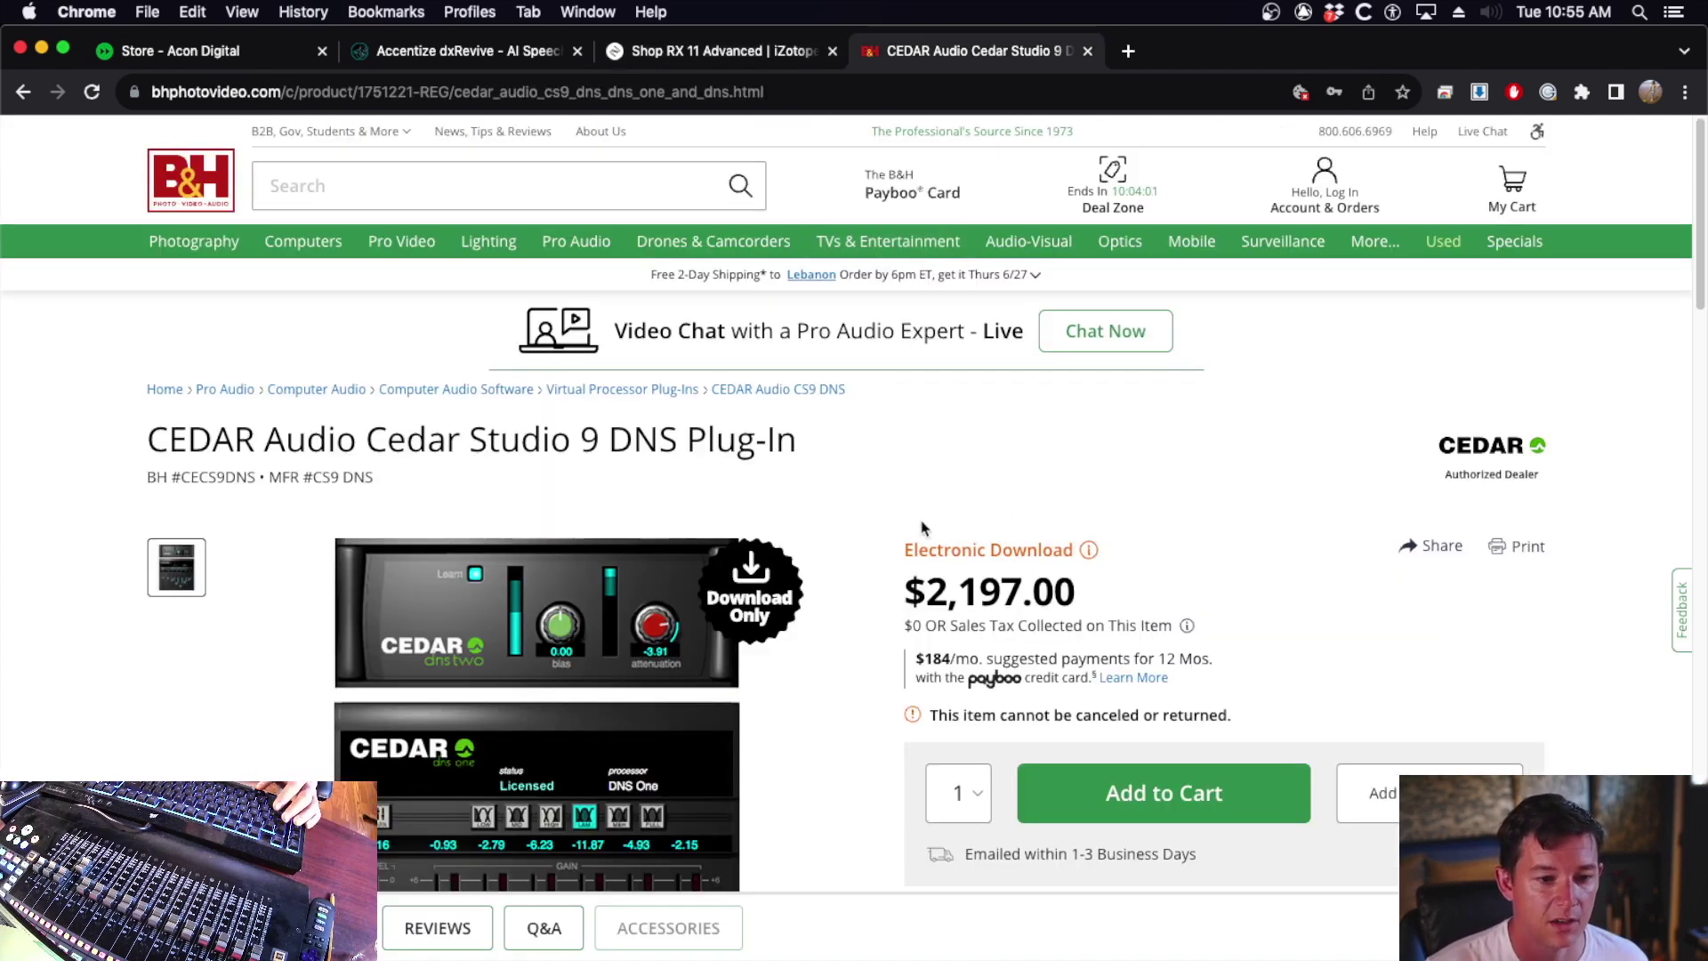
scroll(992, 578, down, 1)
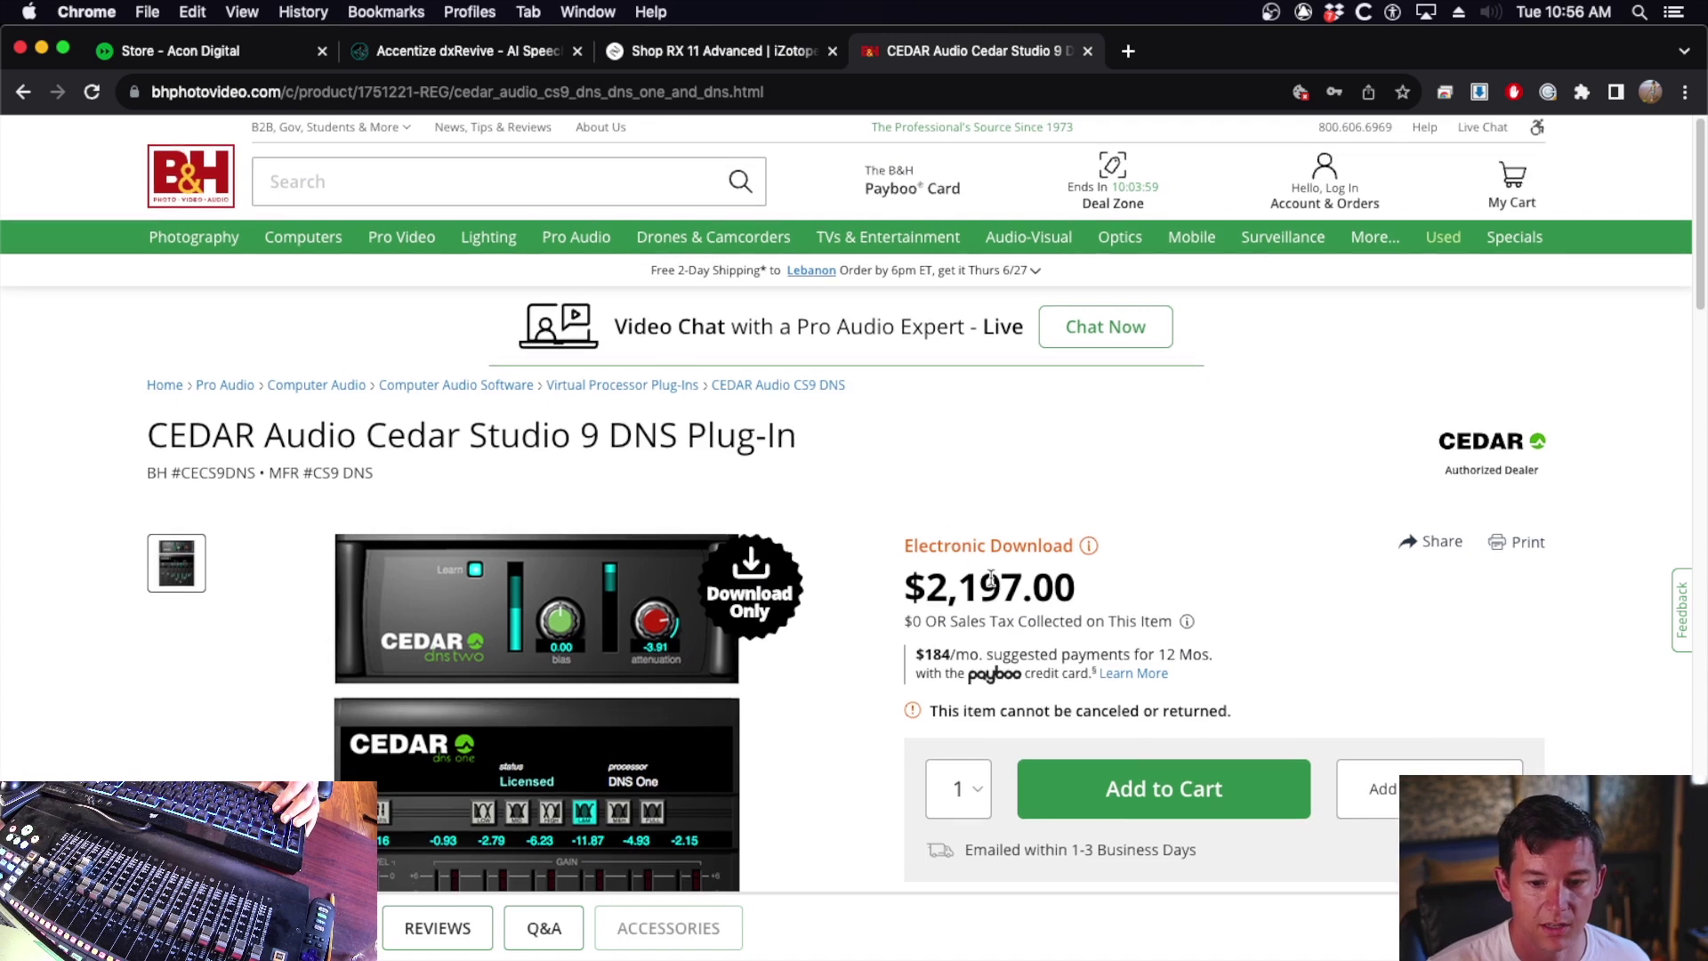
key(super+Tab)
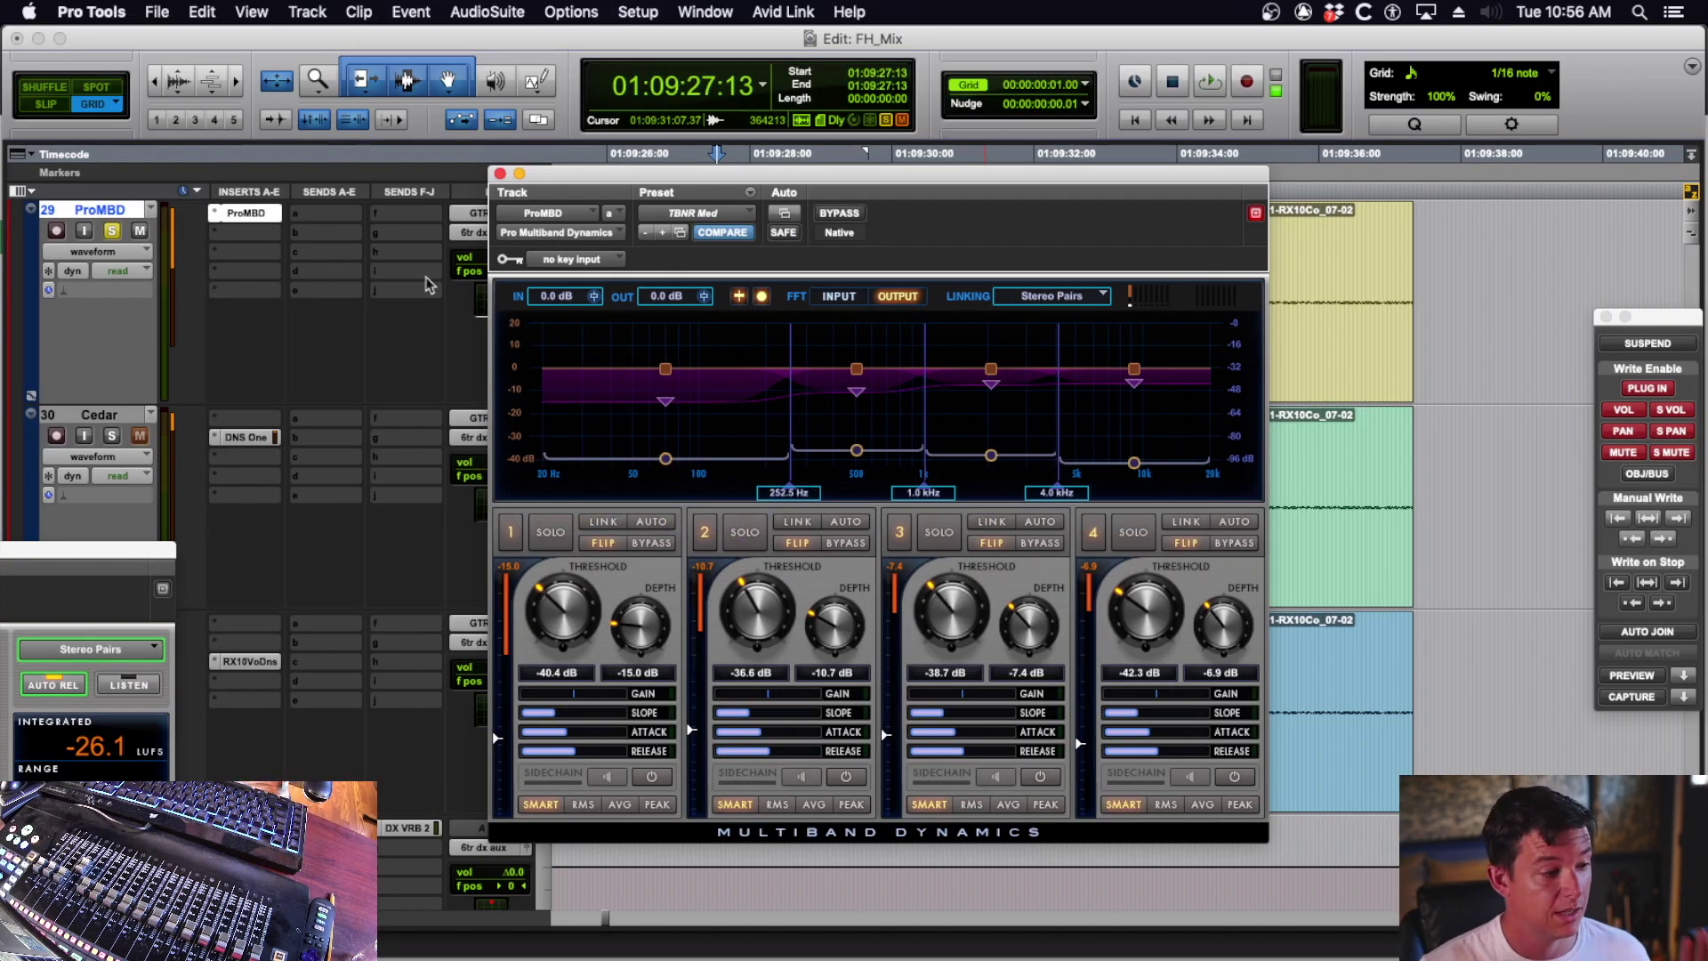
- Bring Pro Tools forward on the ProMBD Pro Multiband Dynamics window holding the TBNR Med preset
key(super+Tab)
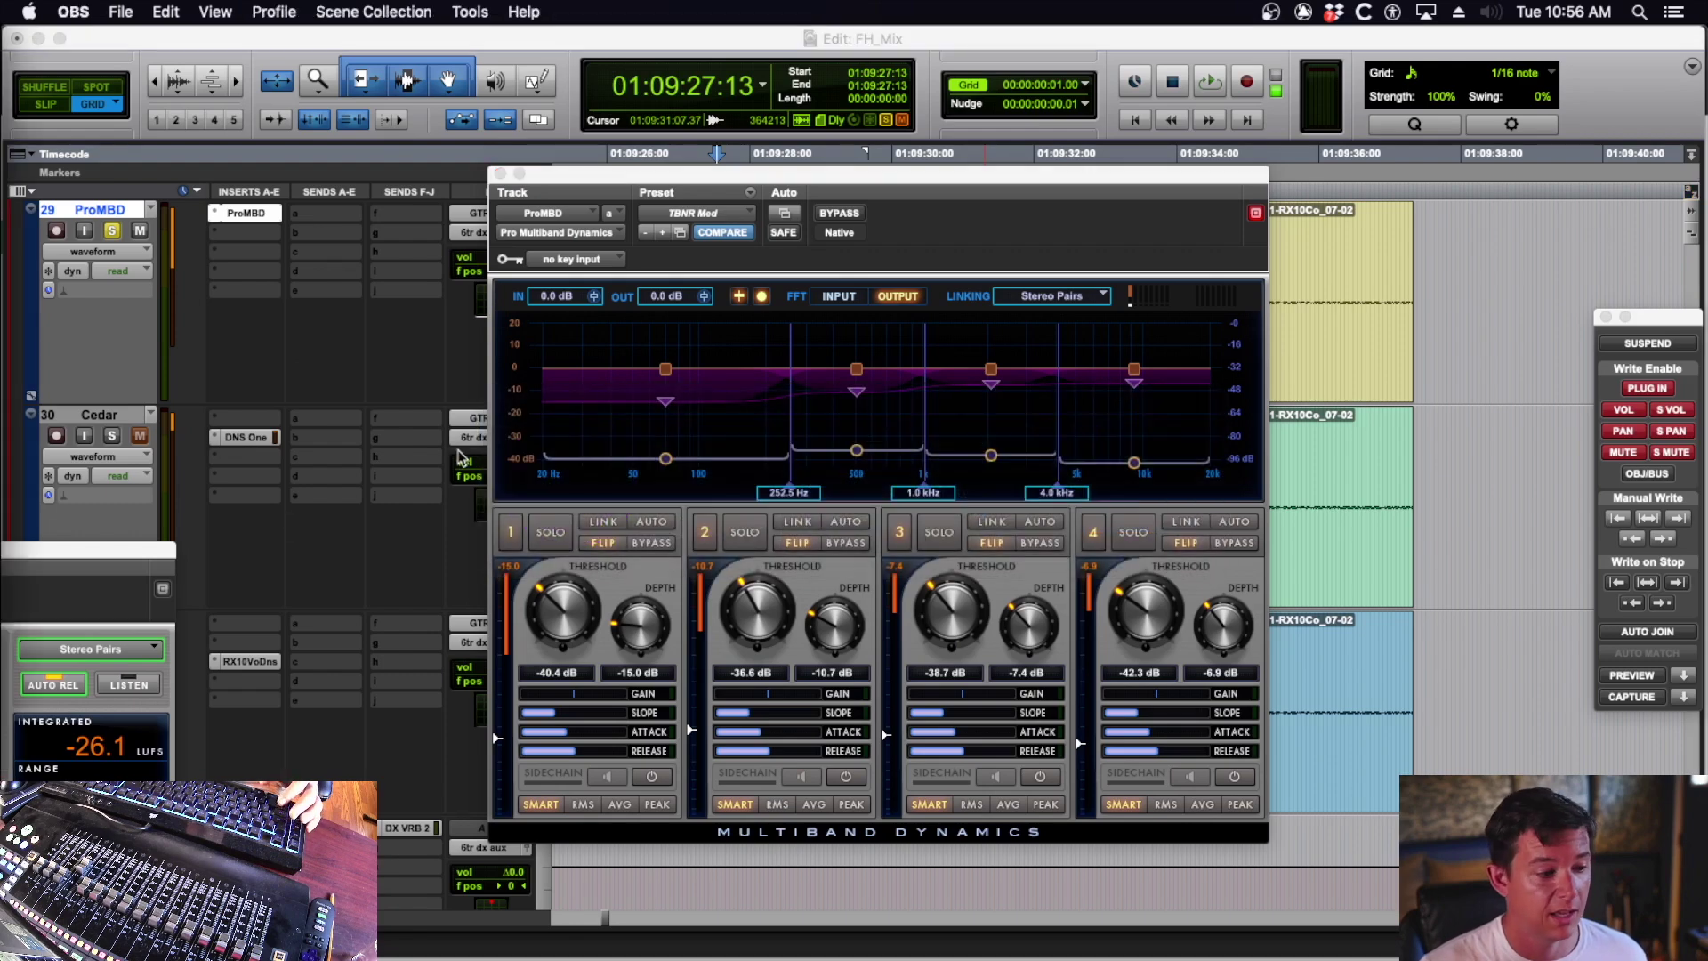
click(851, 182)
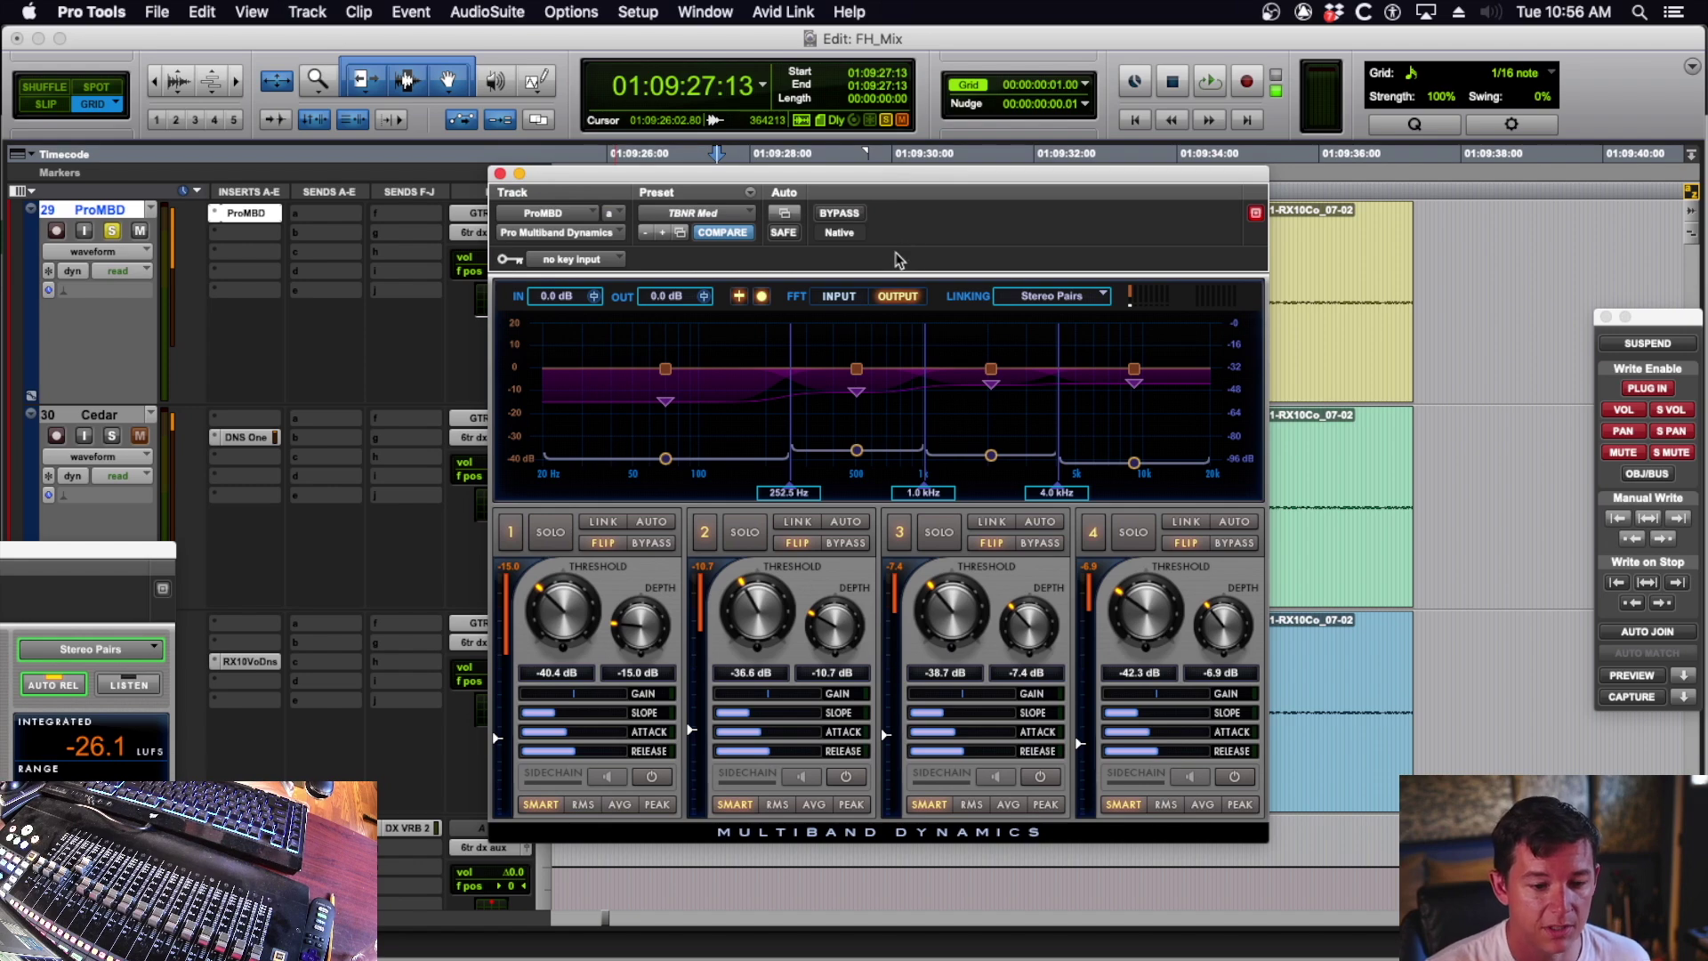
- Drop band 3's expander threshold to -40.8 dB, then open DNS One on the Cedar track
drag(868, 177, 868, 174)
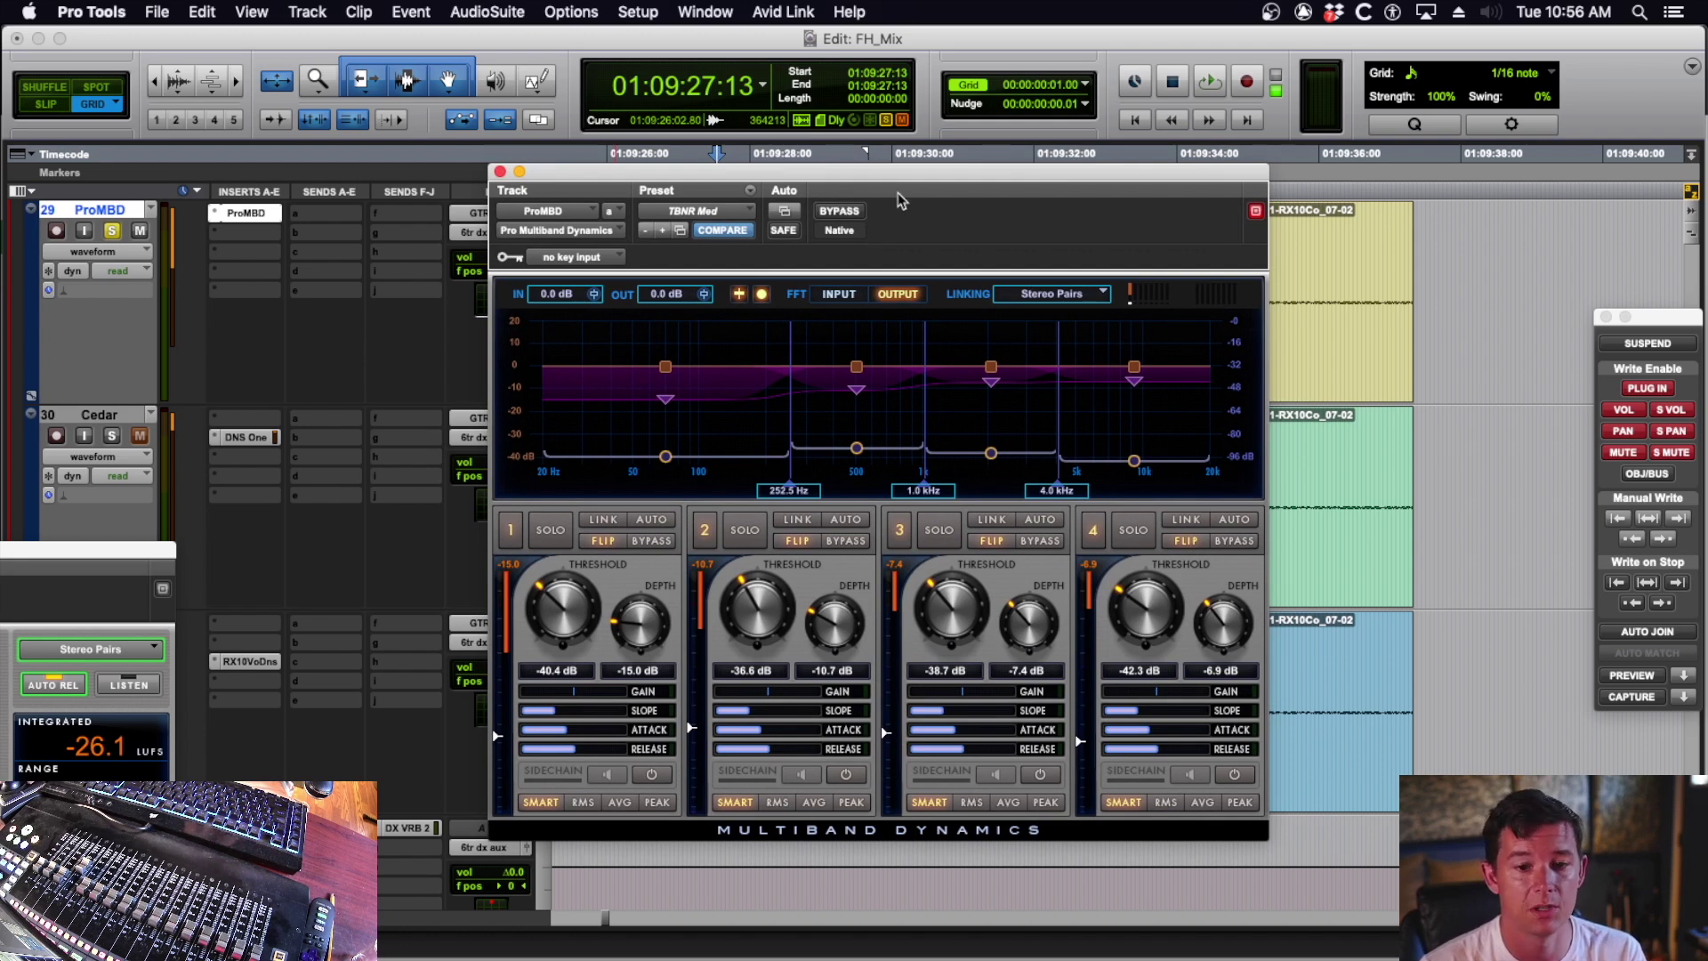
mouse_move(991, 383)
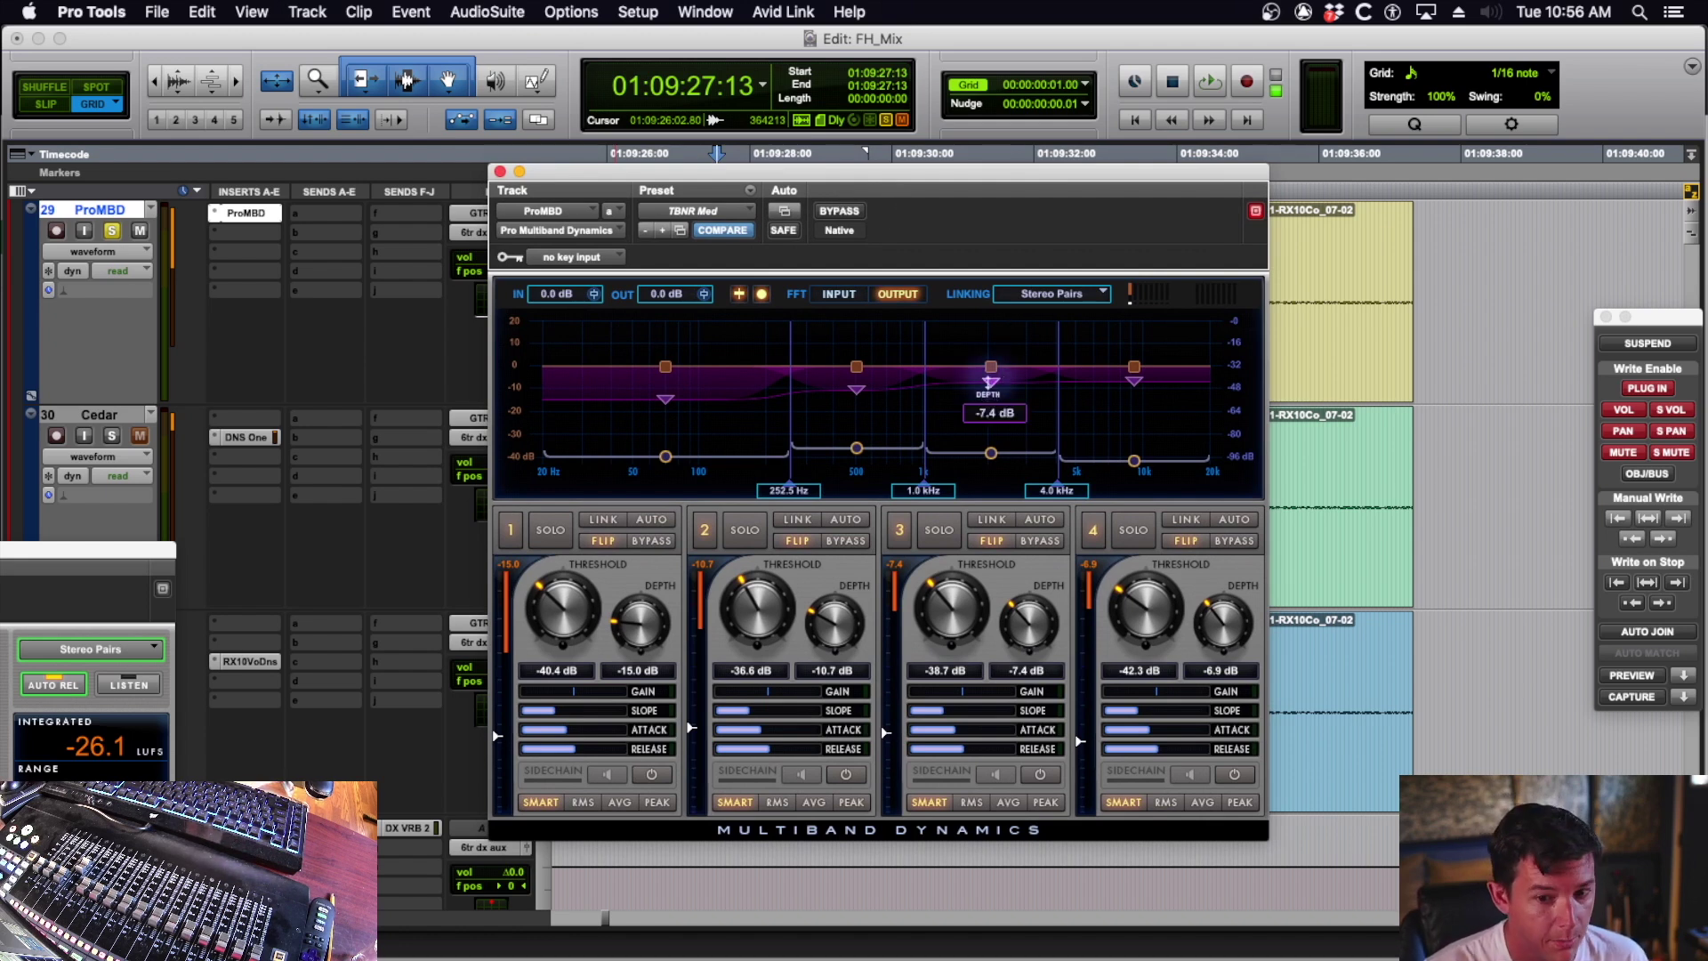
mouse_move(991, 453)
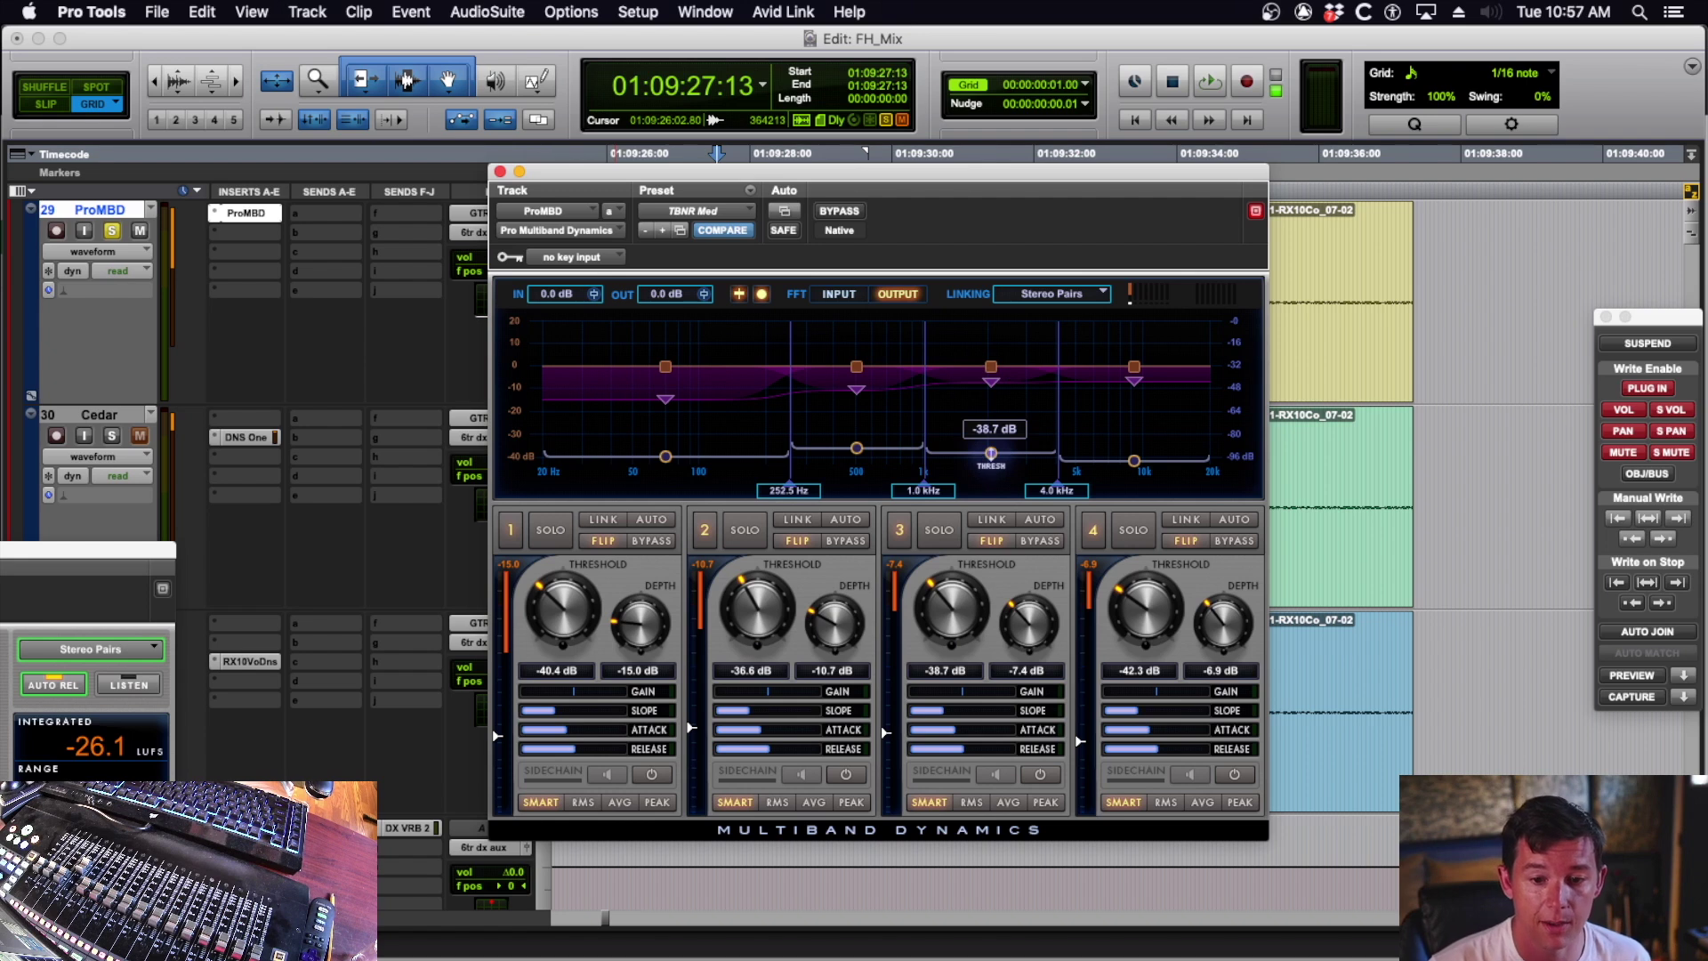
mouse_move(990, 454)
mouse_down()
mouse_move(990, 410)
mouse_move(983, 500)
mouse_move(931, 606)
mouse_move(934, 674)
mouse_move(1004, 460)
mouse_up()
click(991, 379)
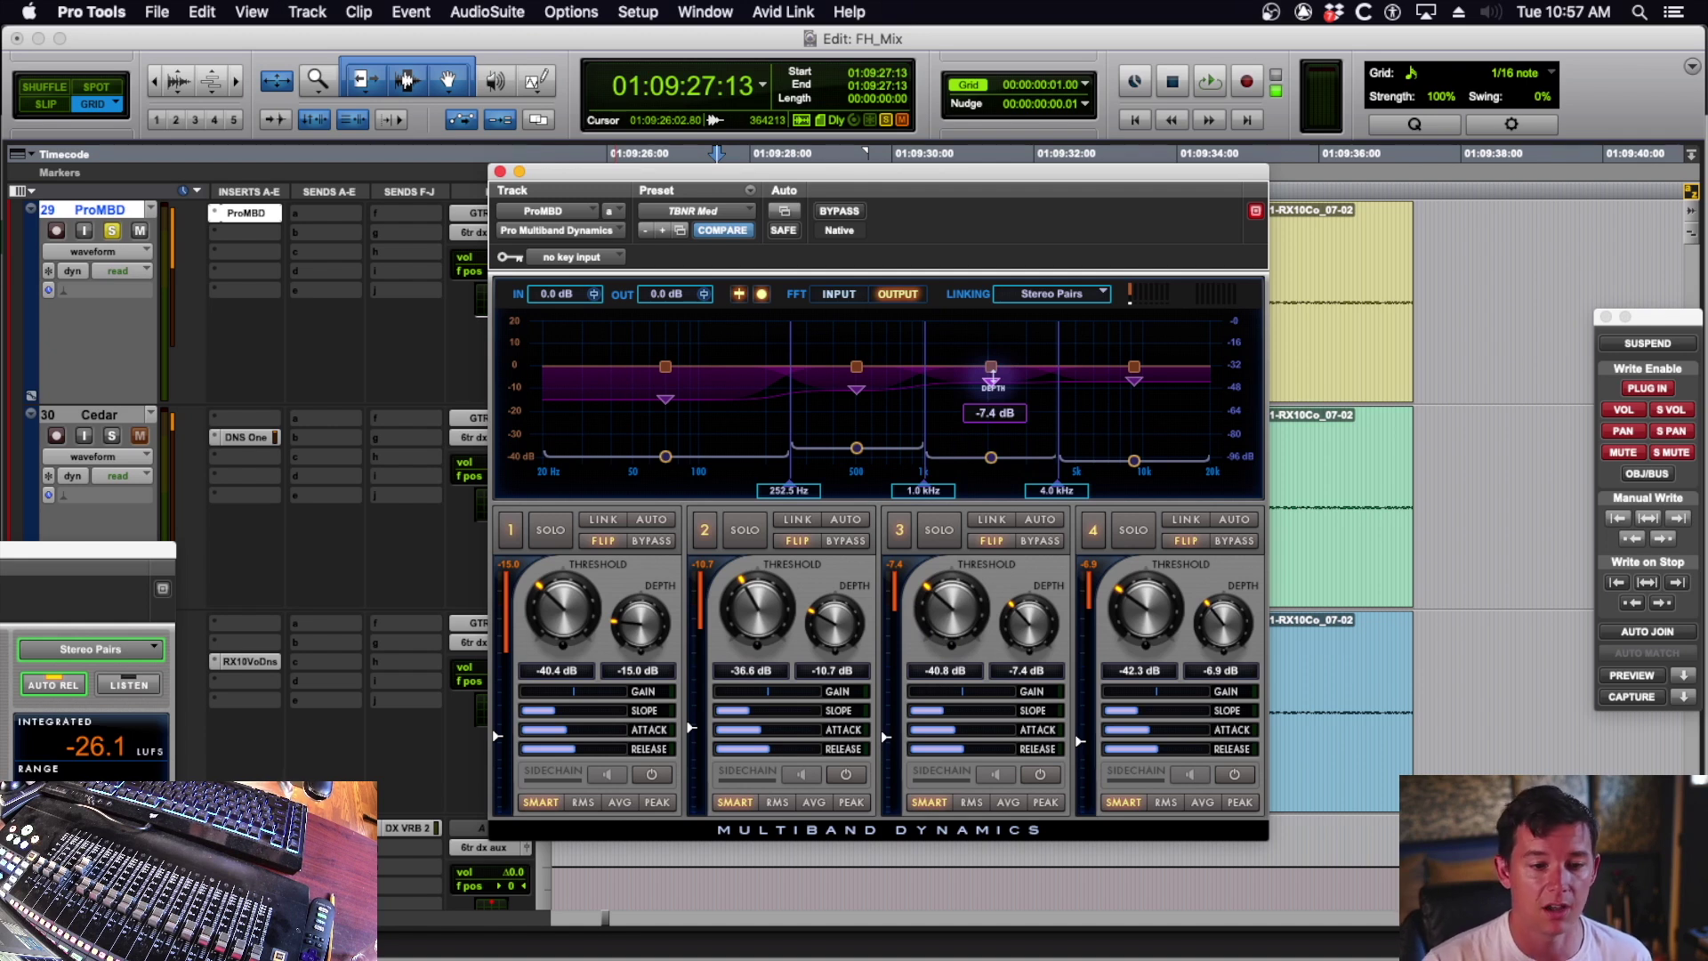
click(265, 437)
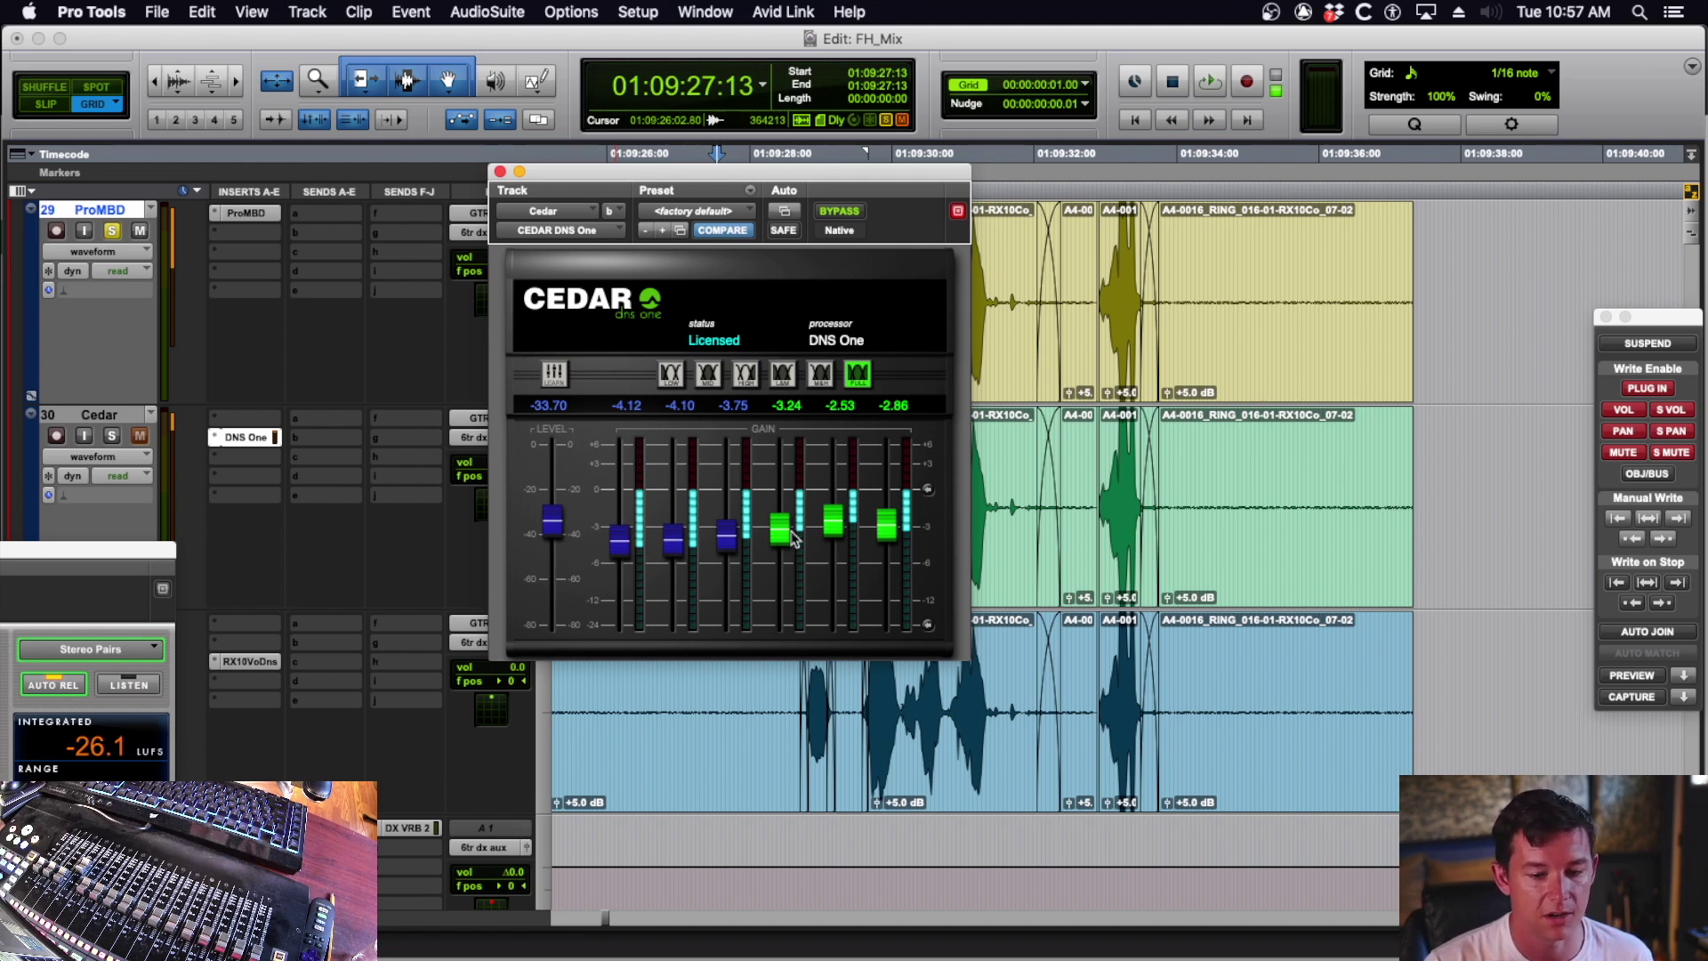
- Open the third track's RX 10 Voice De-noise to review it, then close its window
click(264, 656)
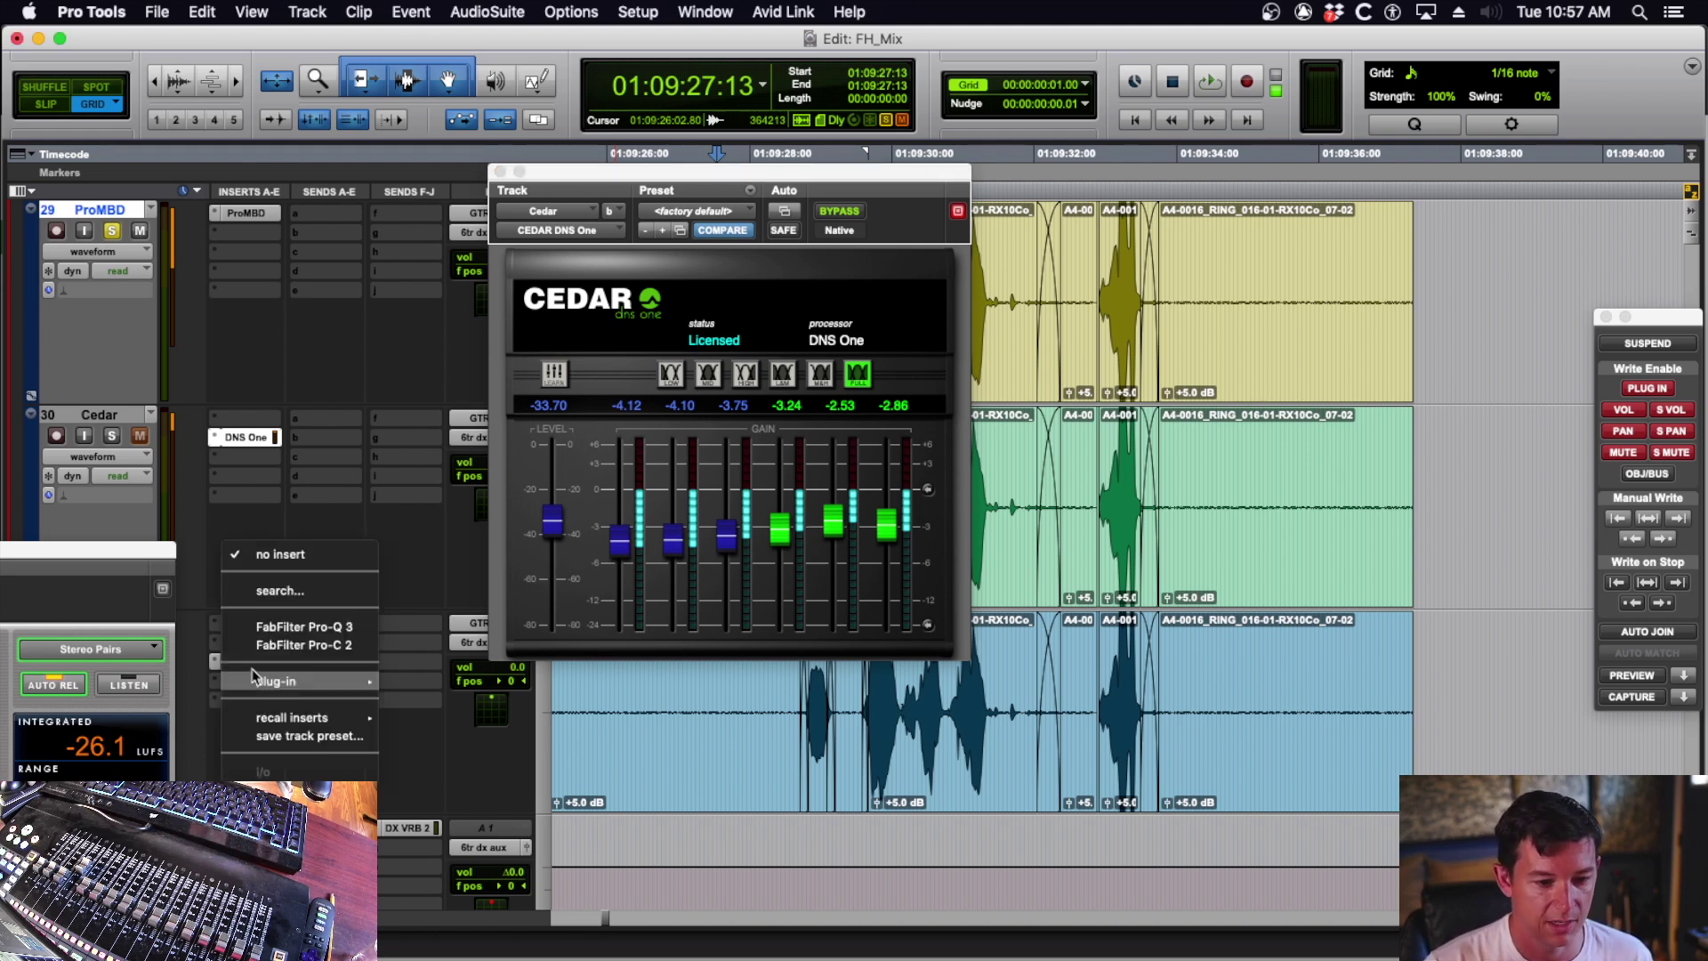
click(271, 667)
click(269, 663)
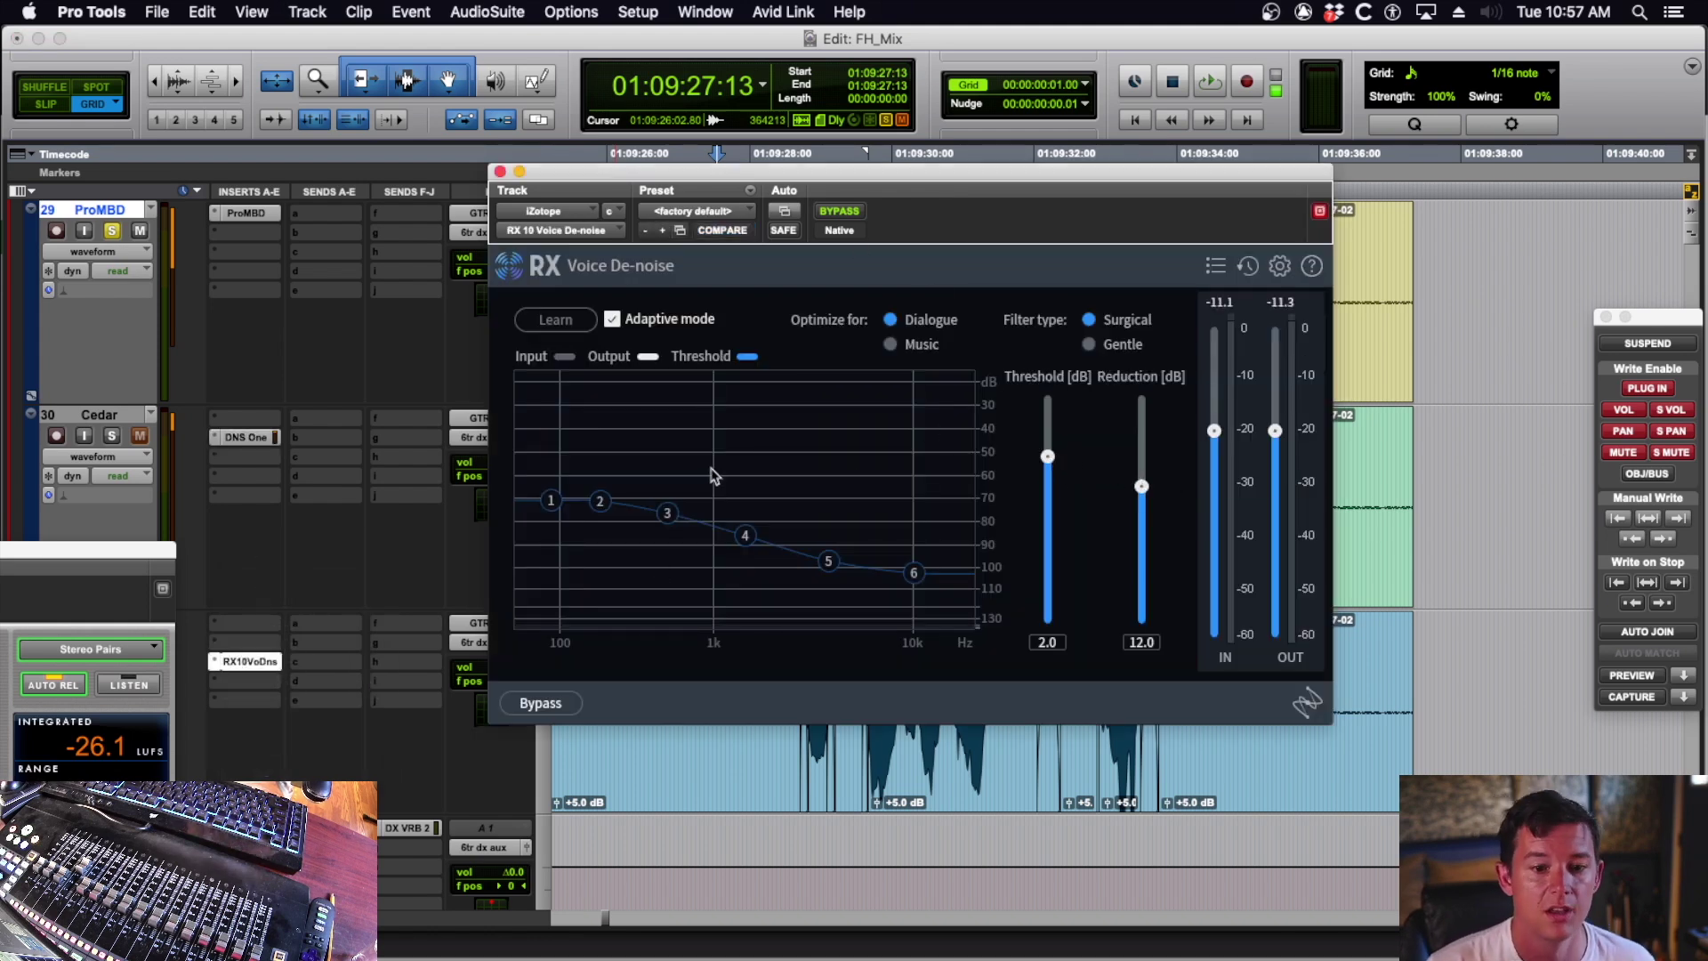
click(500, 172)
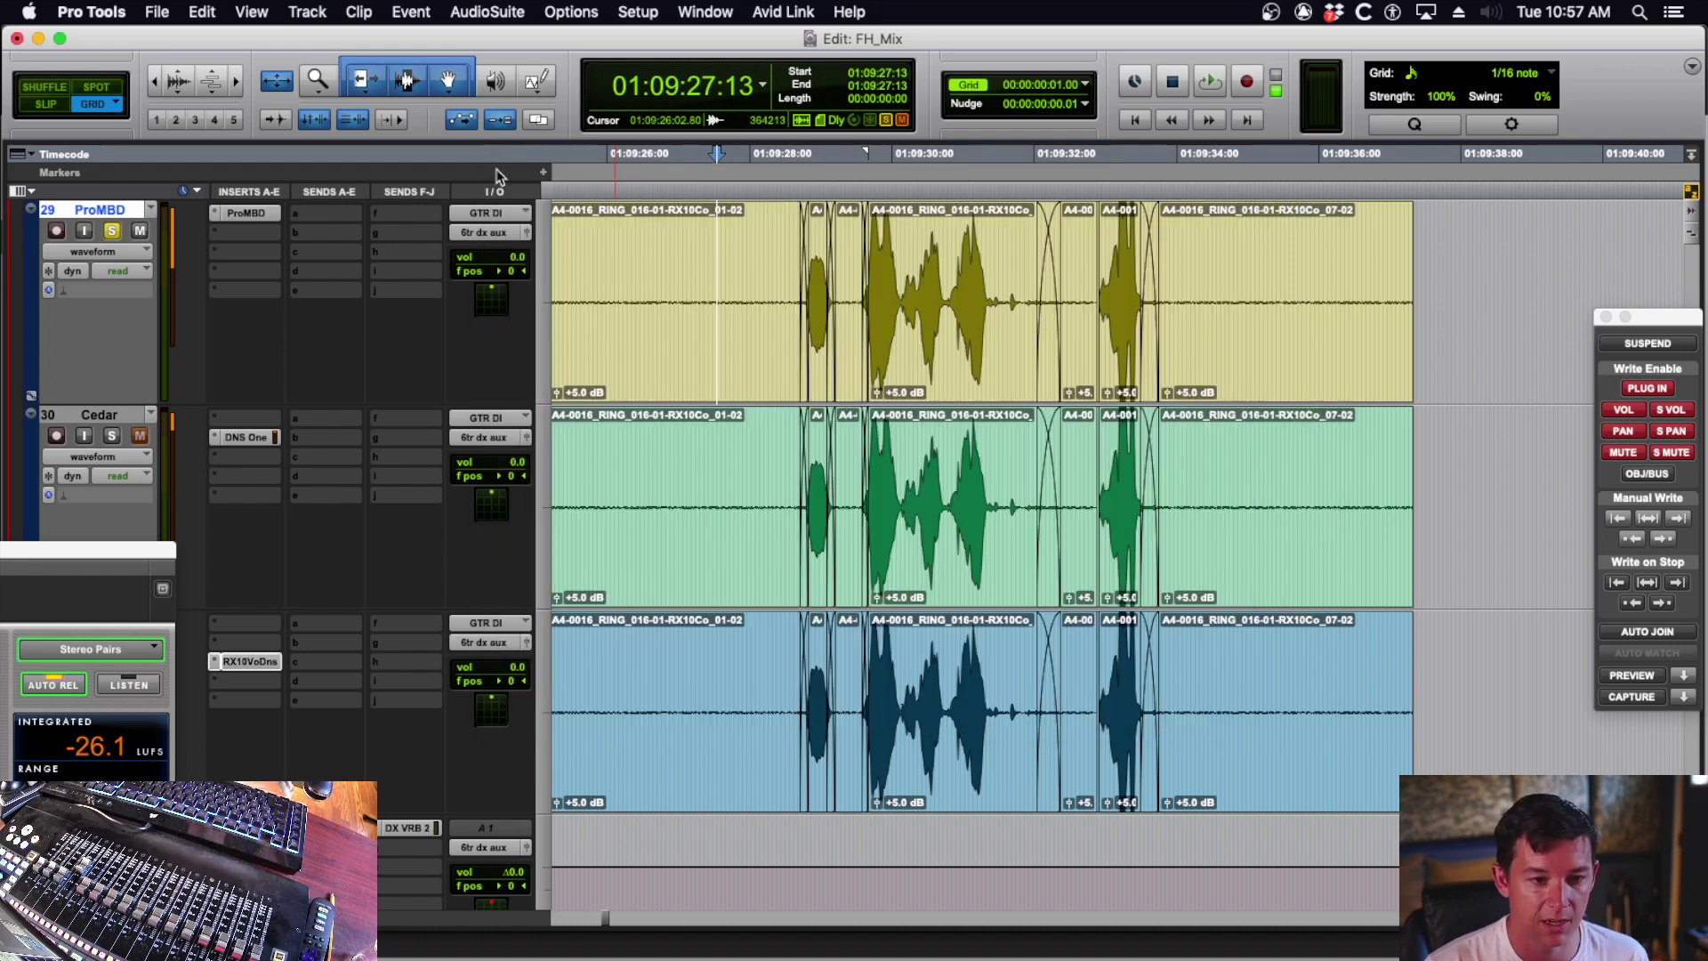
scroll(554, 310, up, 3)
click(245, 417)
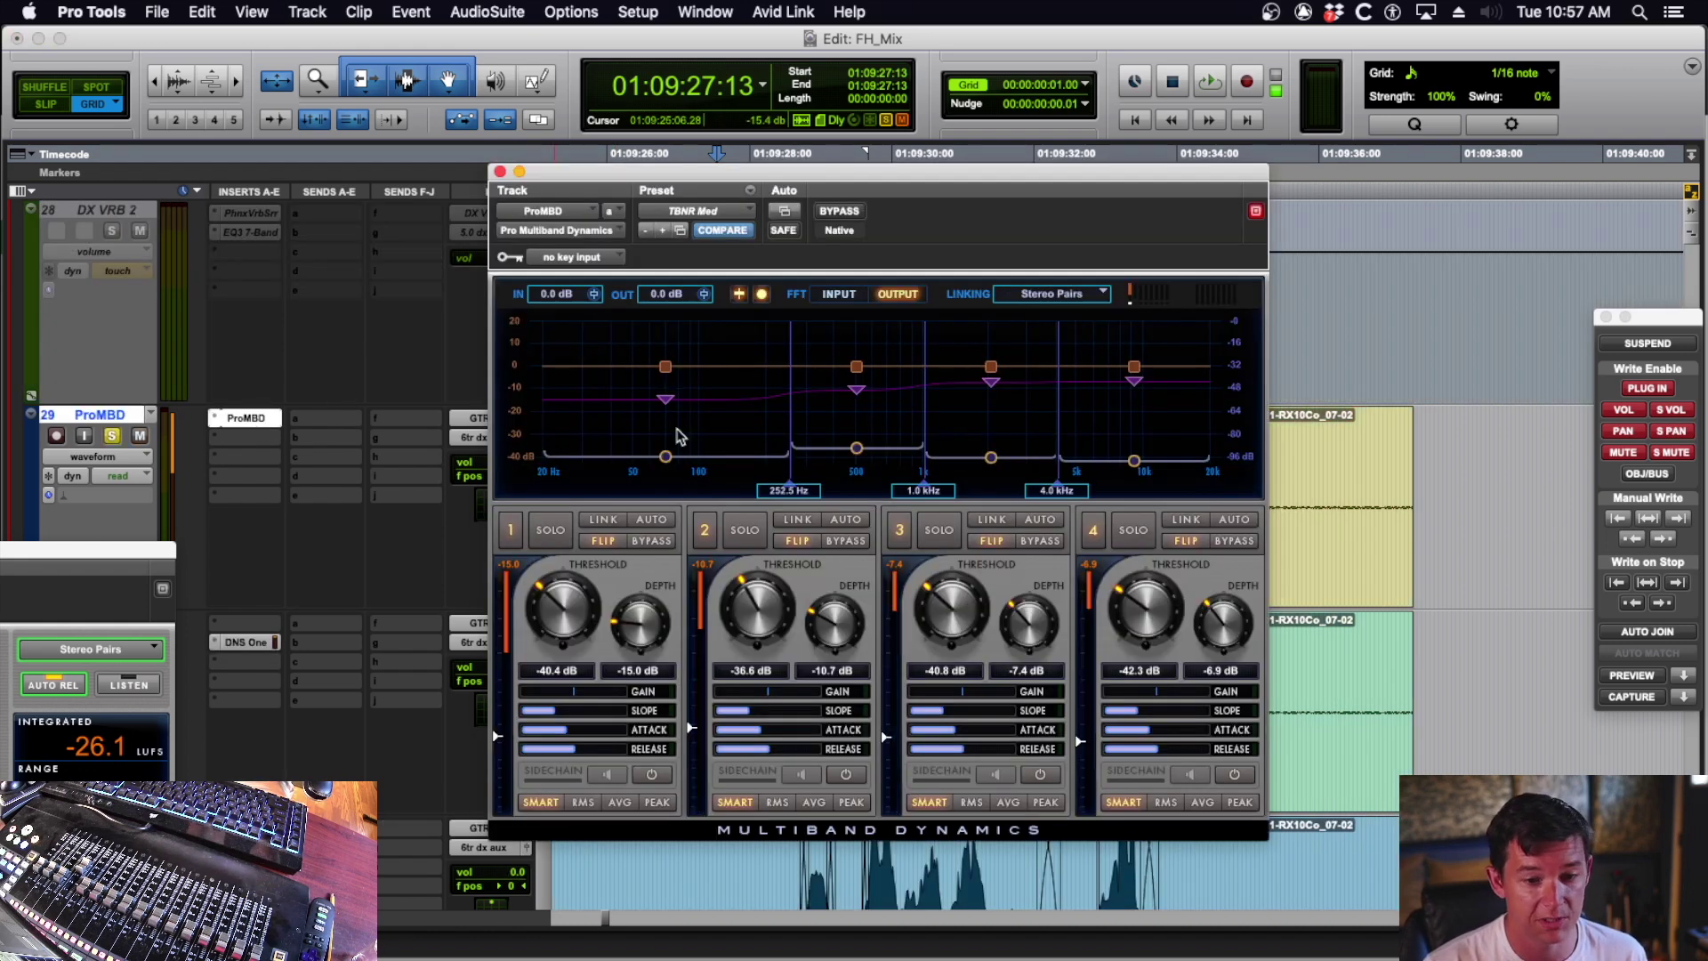